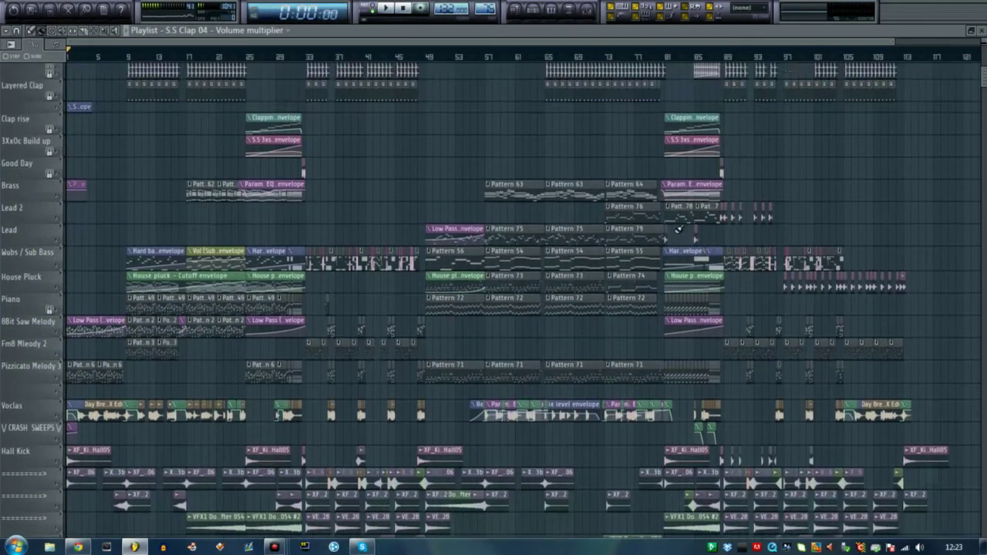
Step: Examine the playlist arrangement across the drum, melody, vocal and crash sweep tracks
scroll(814, 77, up, 5)
drag(893, 44, 470, 45)
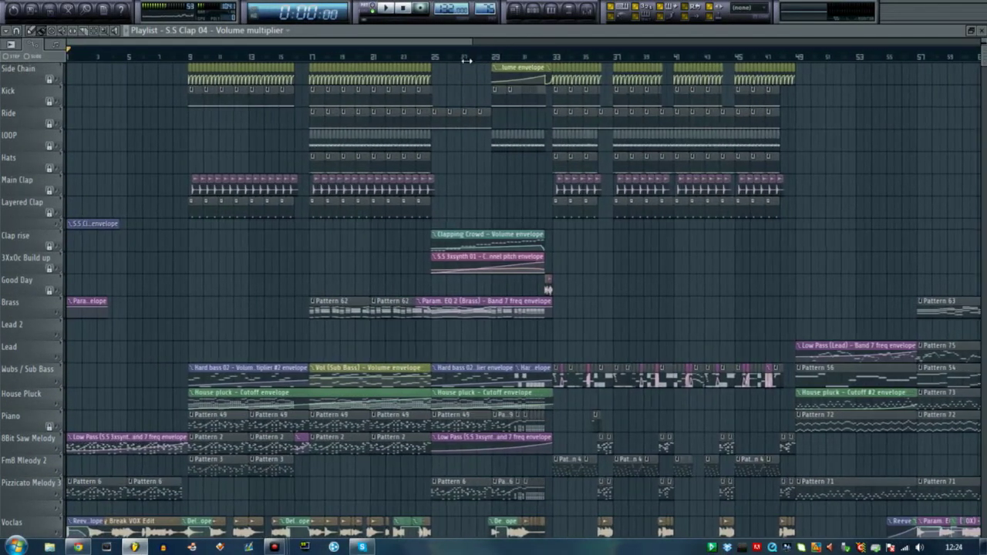
scroll(455, 85, down, 3)
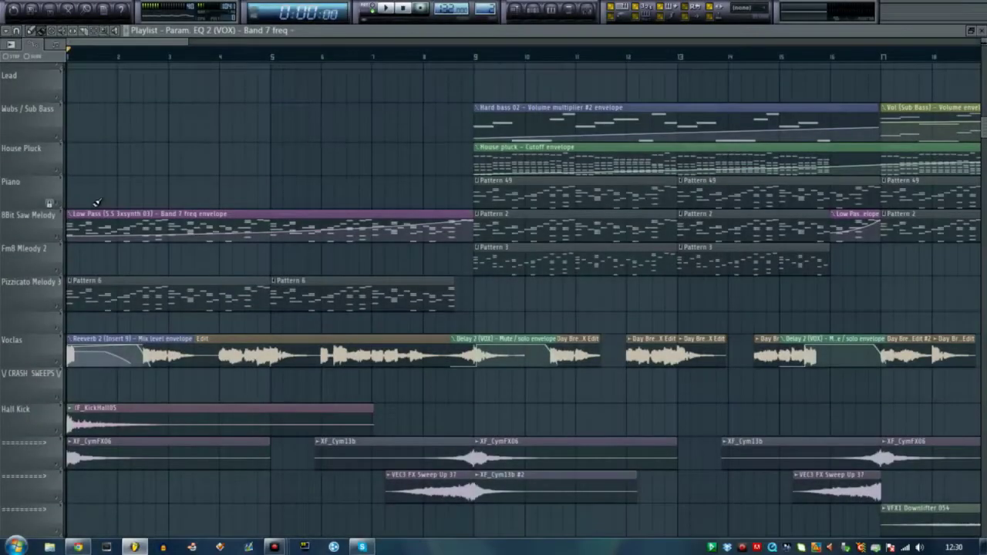
scroll(100, 185, up, 5)
scroll(114, 162, down, 4)
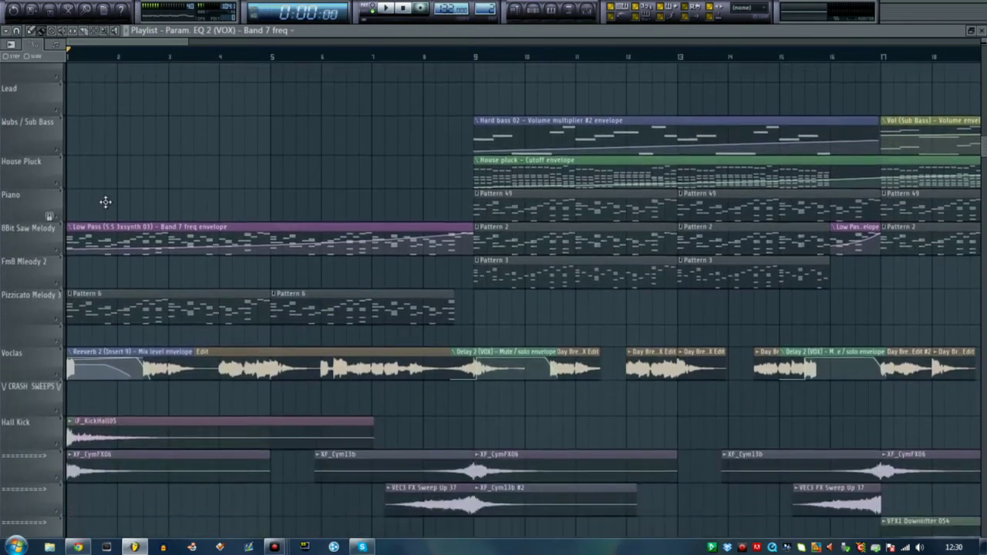
scroll(106, 202, down, 3)
ctrl+scroll(386, 241, down, 6)
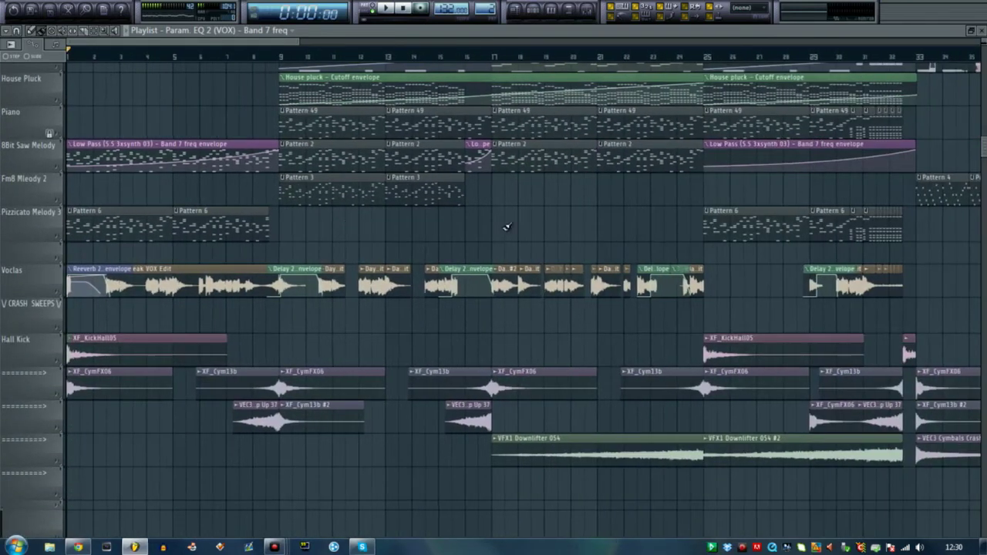
scroll(320, 197, up, 3)
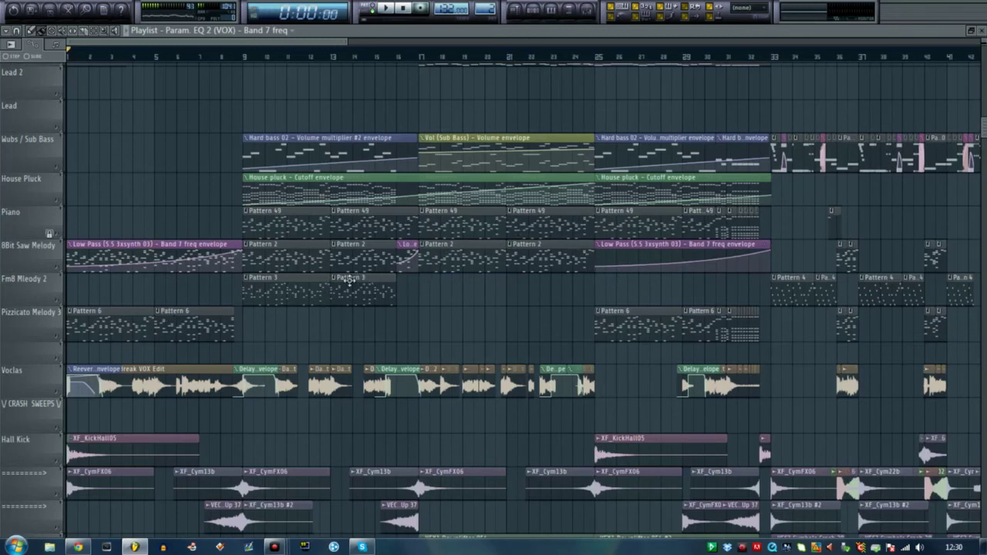
scroll(150, 185, up, 5)
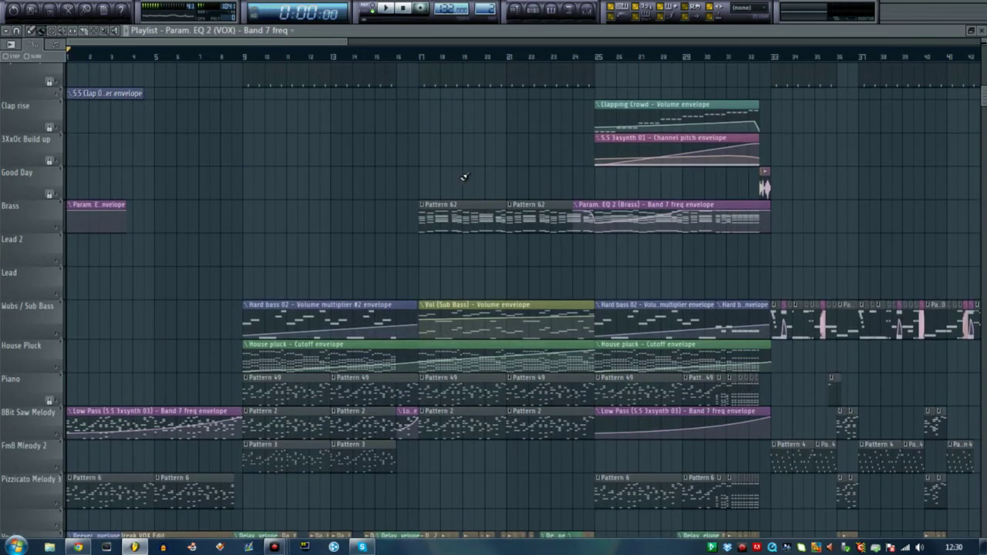
scroll(464, 177, down, 2)
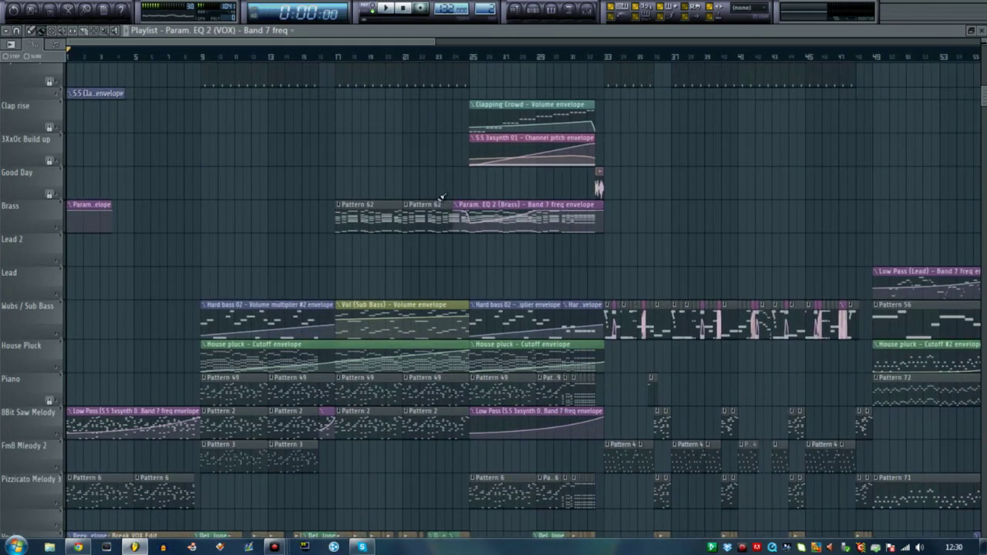
scroll(122, 194, up, 4)
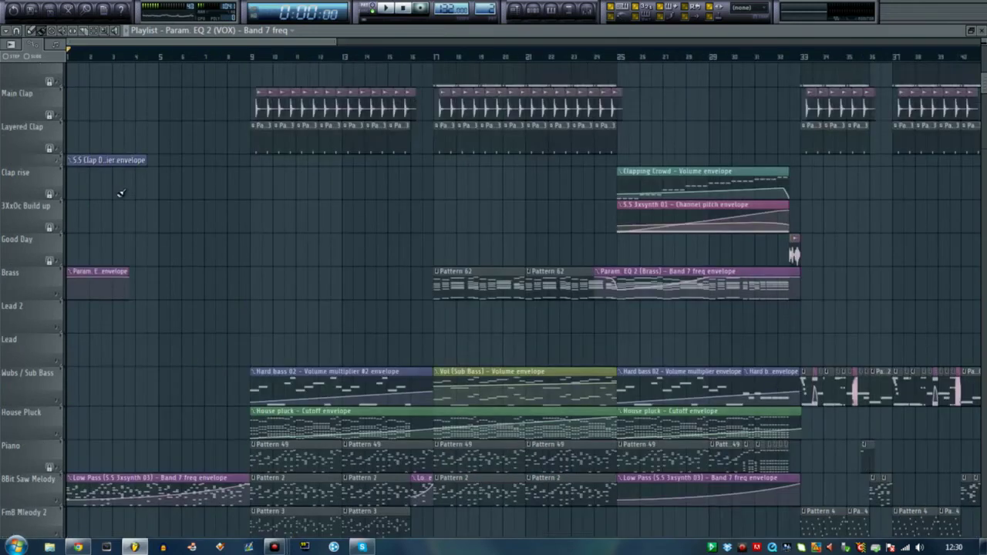
scroll(122, 191, down, 2)
Step: Solo the Voclas track and play it from the start of the song
scroll(116, 185, down, 9)
scroll(78, 280, up, 3)
right_click(59, 261)
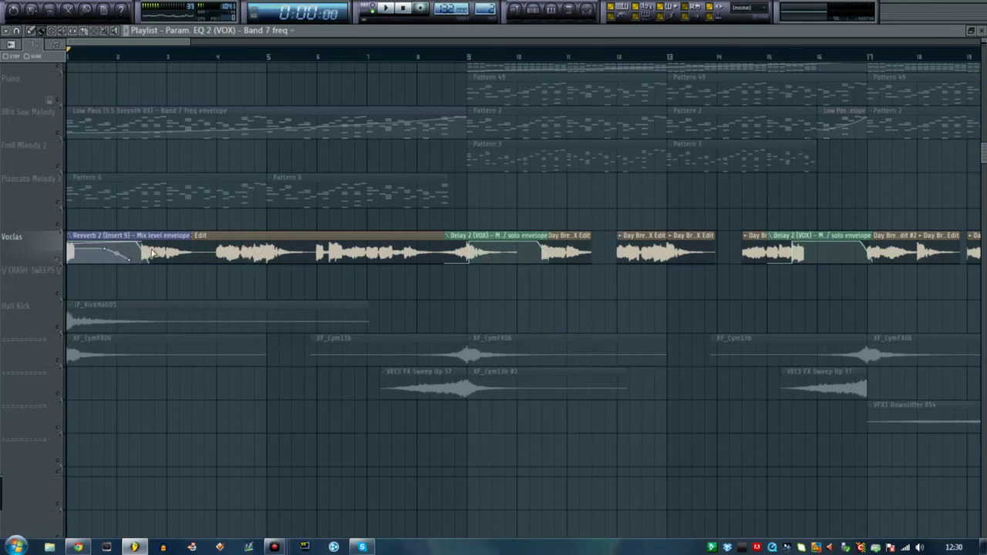
key(space)
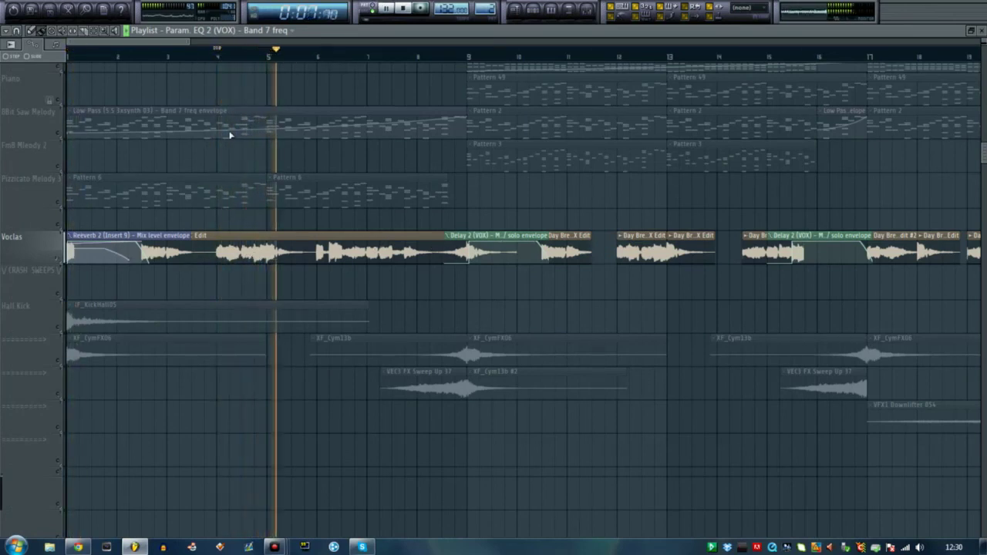
Step: Play the Pizzicato Melody 3 track soloed from bar 1 and view its Sytrus synth settings
click(199, 57)
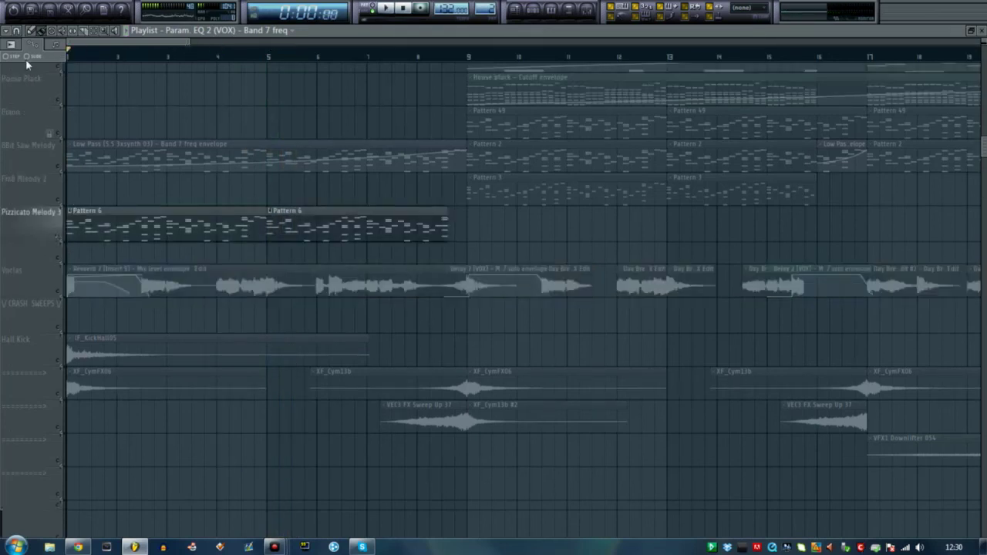
key(space)
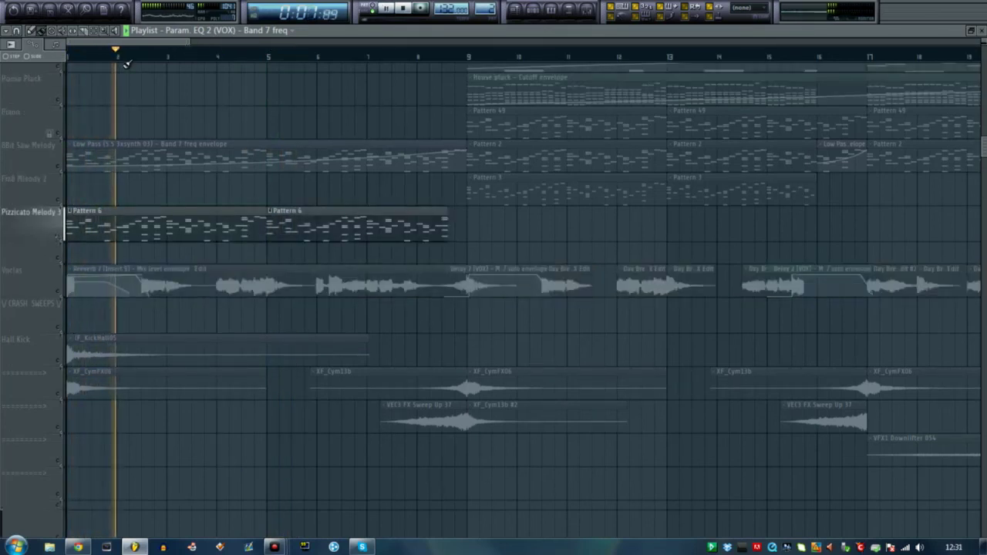
click(534, 11)
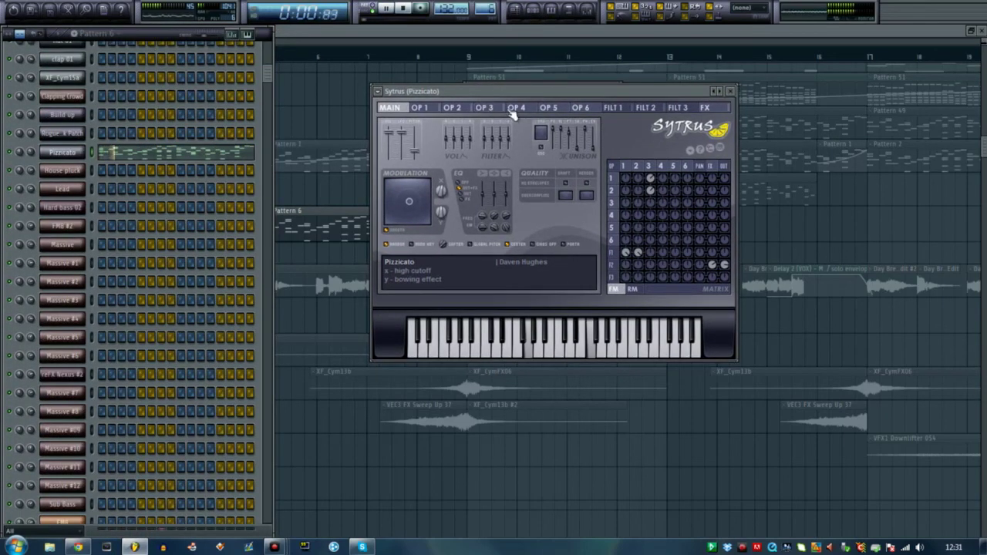
click(732, 92)
click(411, 83)
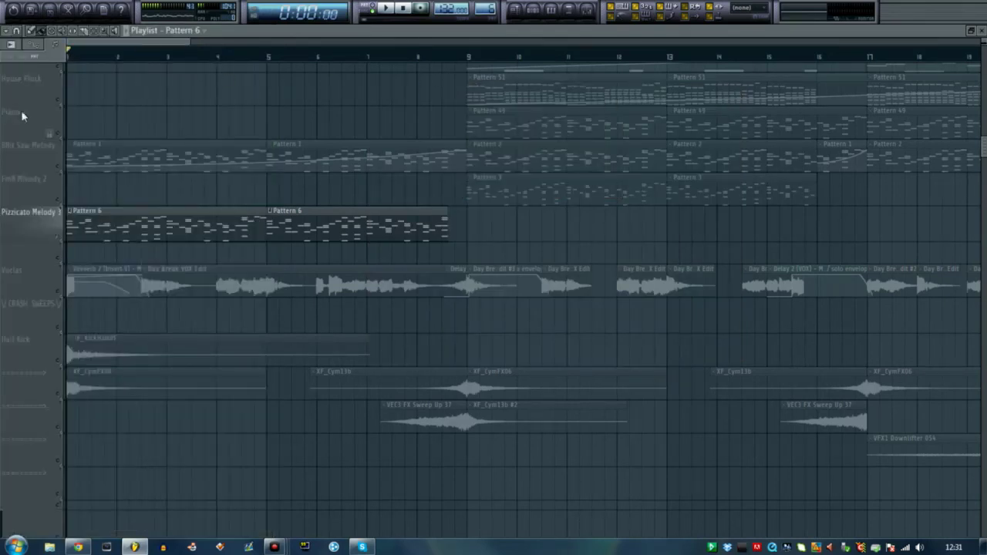
Step: Solo the 8Bit Saw Melody track and play it from bar 5
click(24, 147)
drag(255, 57, 266, 59)
key(space)
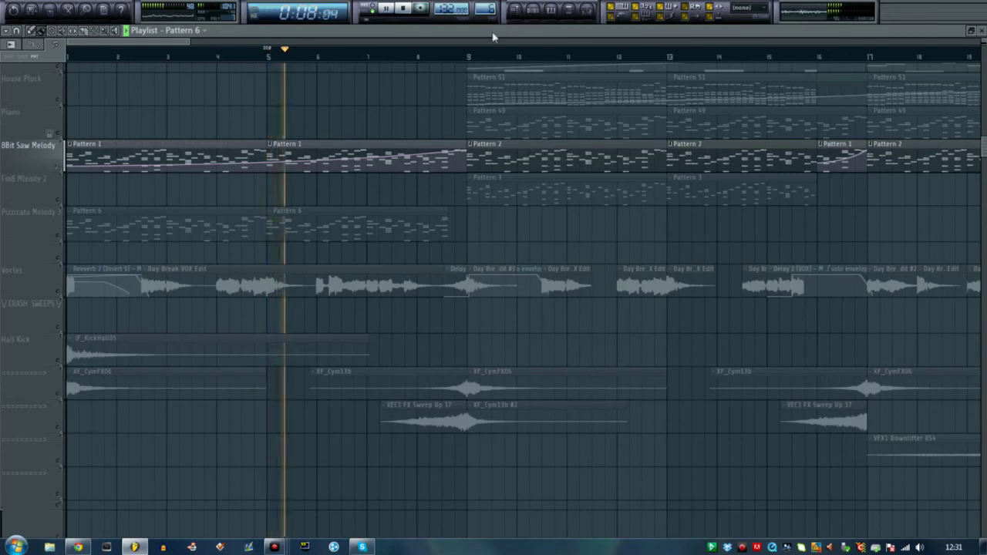
Step: Inspect the Low Pass EQ on the S.S 3xsynth 03 mixer track while the melody plays
click(589, 12)
key(space)
click(335, 359)
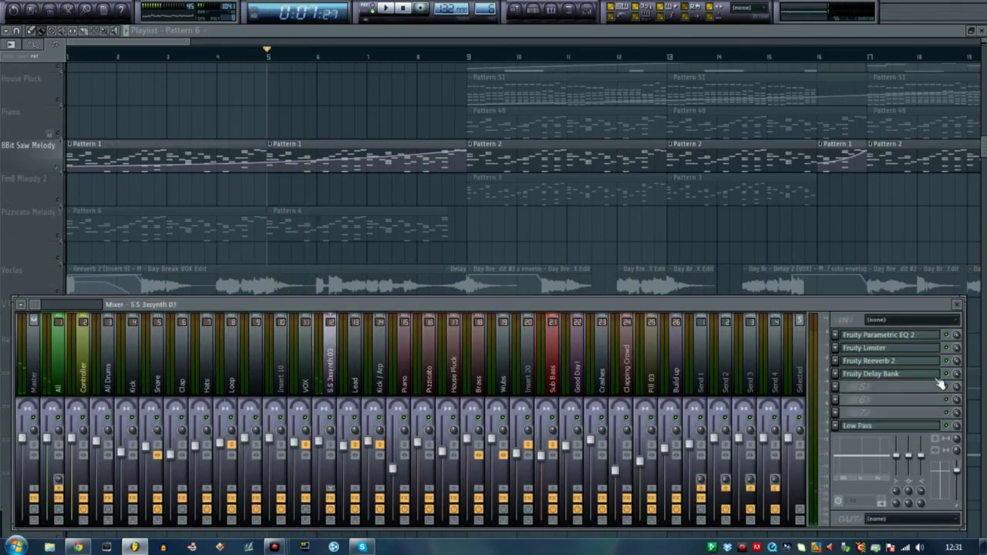
click(893, 432)
key(space)
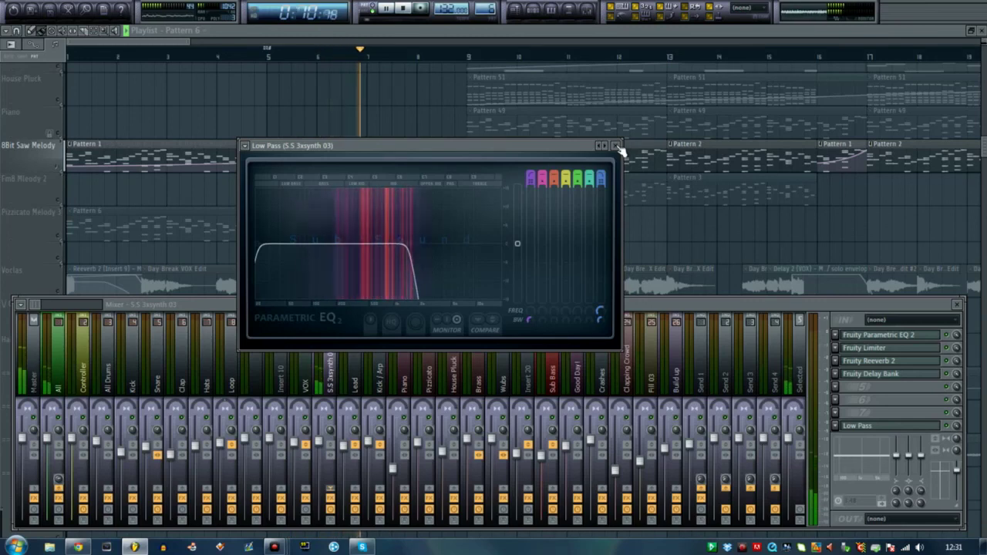
click(615, 146)
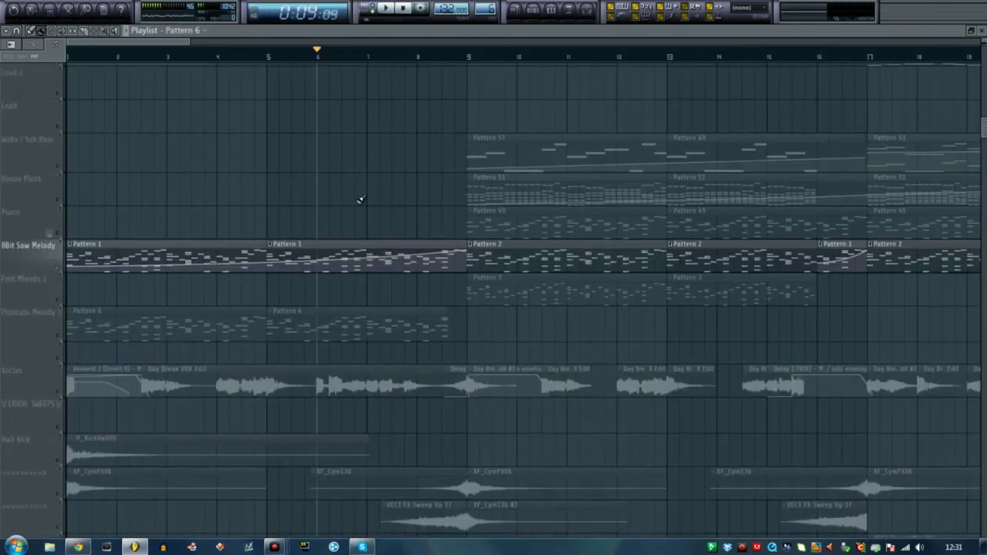
Step: View the 3x Osc channel settings of S.S 3xsynth 03 and play the pattern briefly
click(533, 10)
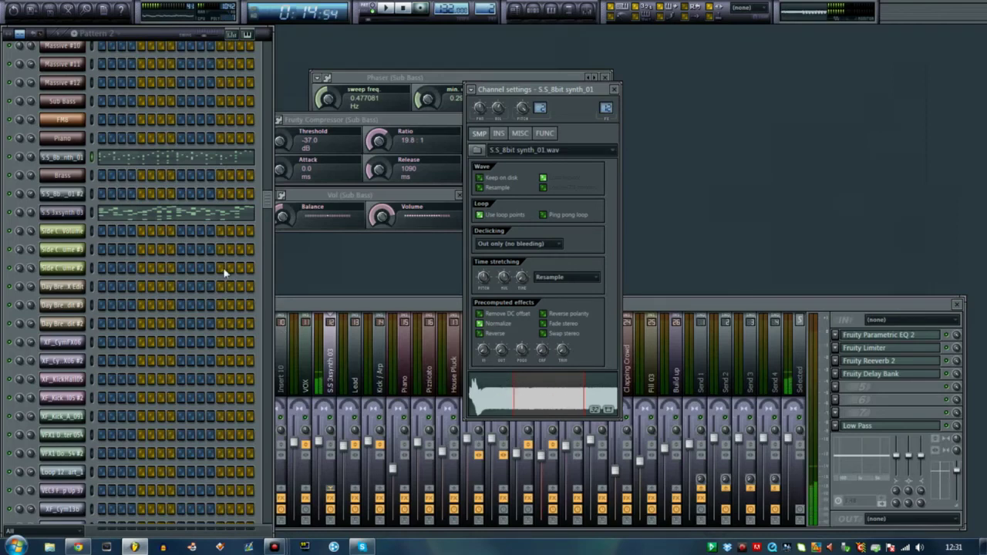
click(68, 213)
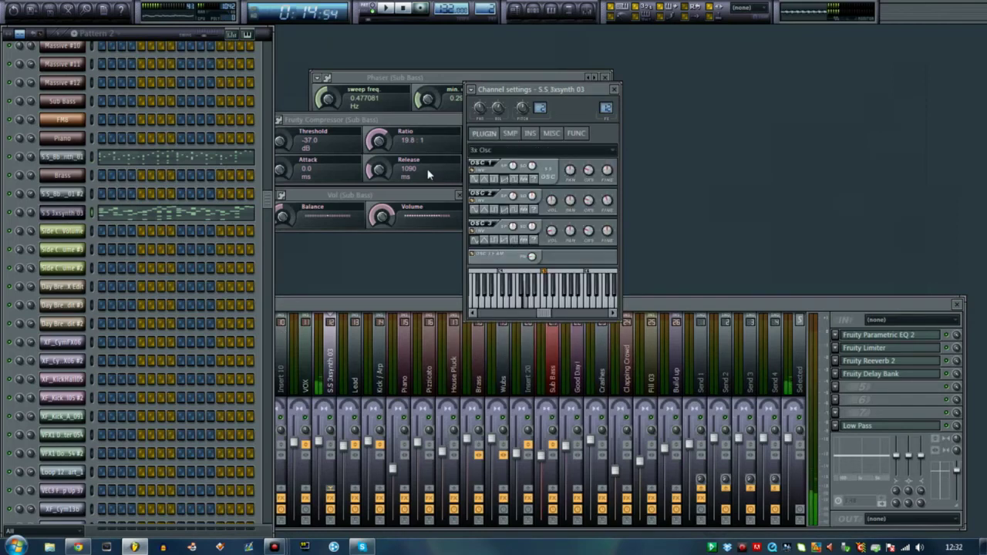
key(space)
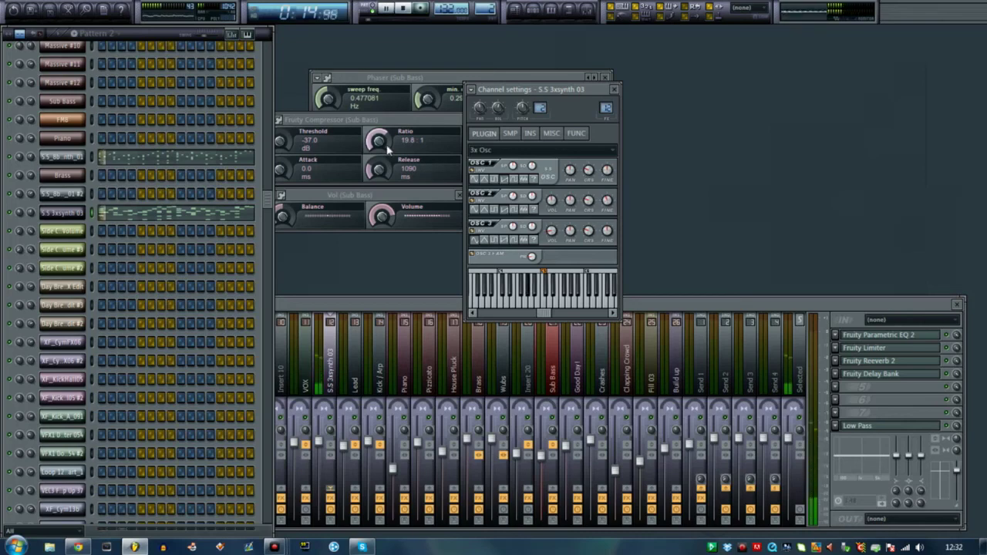
click(515, 10)
key(space)
Step: Play the soloed 8Bit Saw Melody from between bars 7 and 8 into bar 9
click(384, 59)
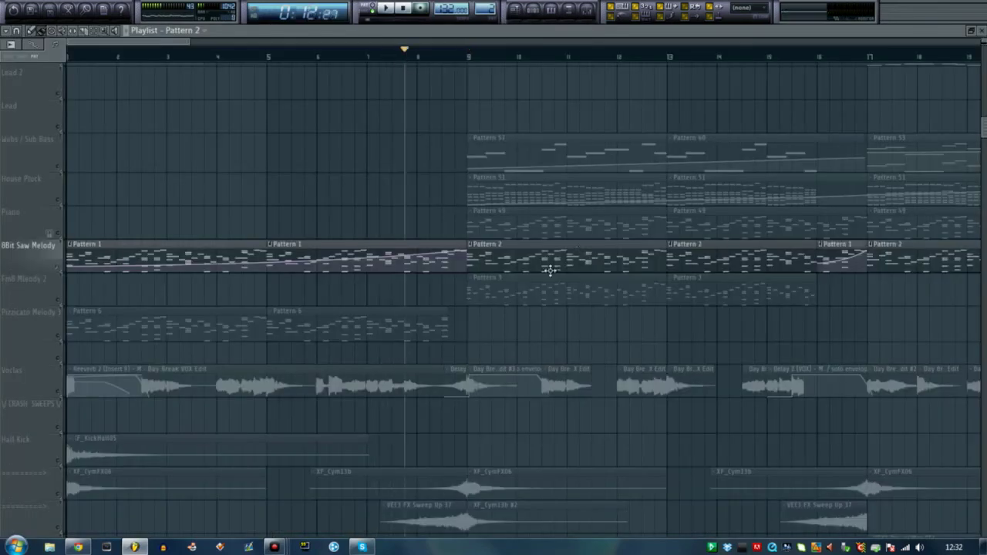
key(space)
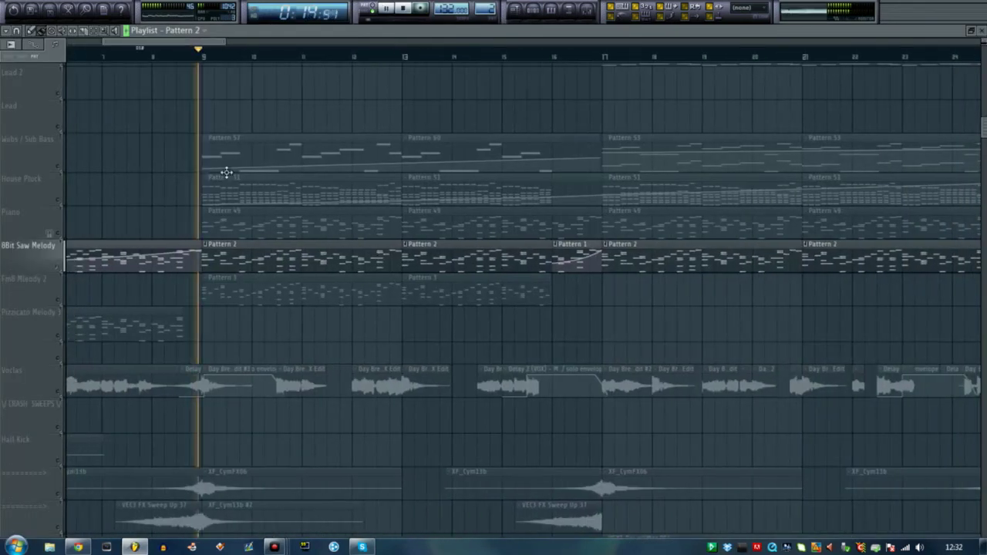
scroll(258, 185, up, 3)
Step: Solo the Fm8 Mleody 2 track and play it from bar 9
scroll(229, 136, down, 3)
click(60, 303)
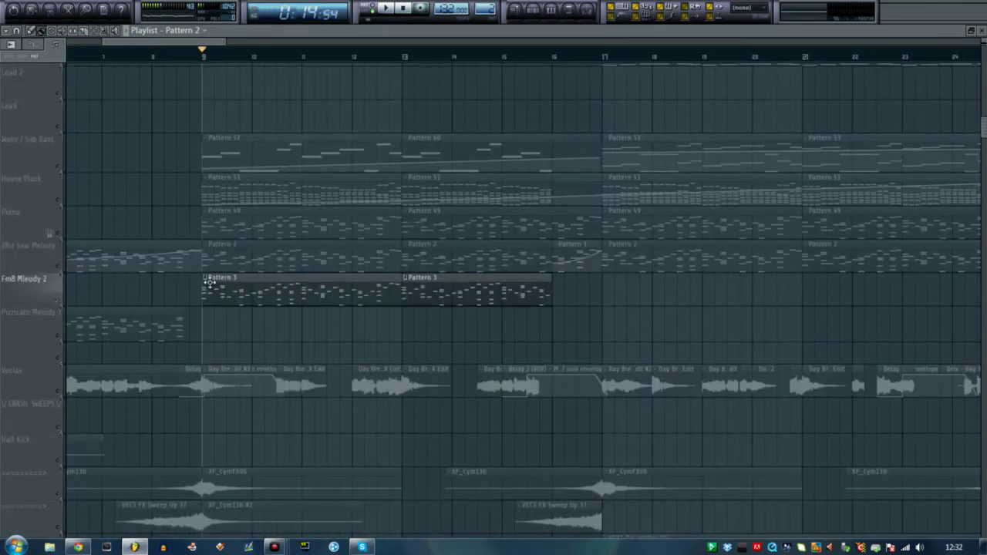
key(space)
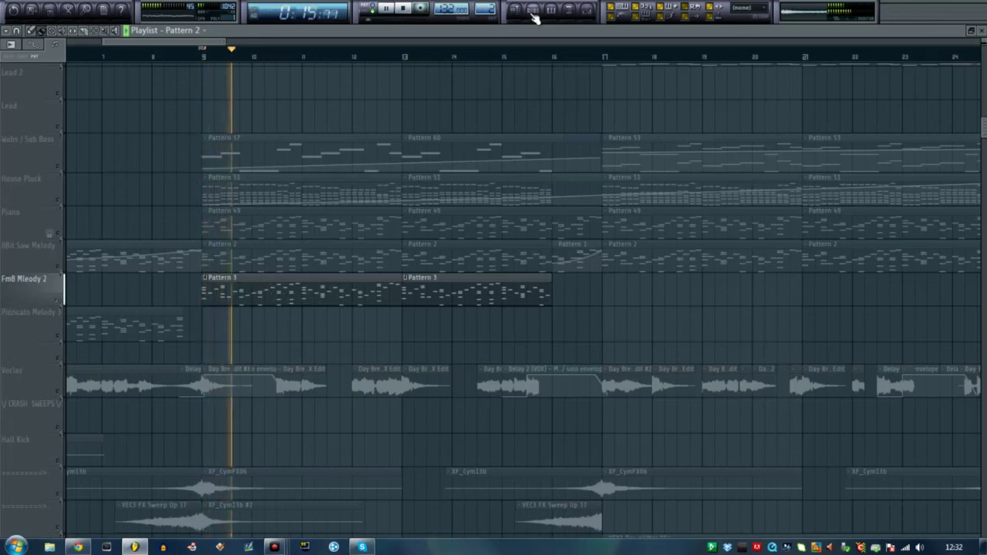
Step: Review the FM8 synth's S.S_Pluck_01 preset on its Expert, Easy/Morph, Arpeggiator, Effects and Master pages
key(F6)
scroll(154, 216, up, 5)
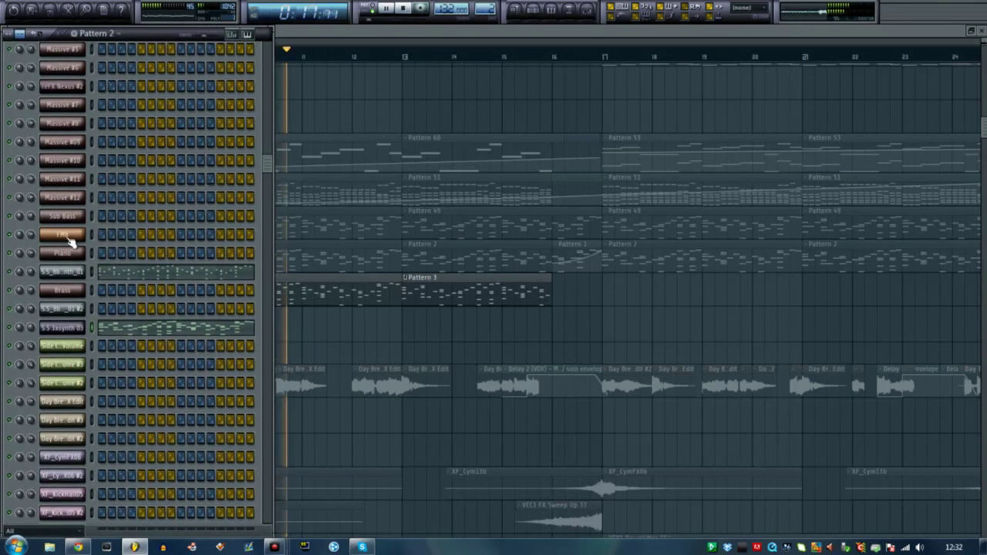
click(69, 236)
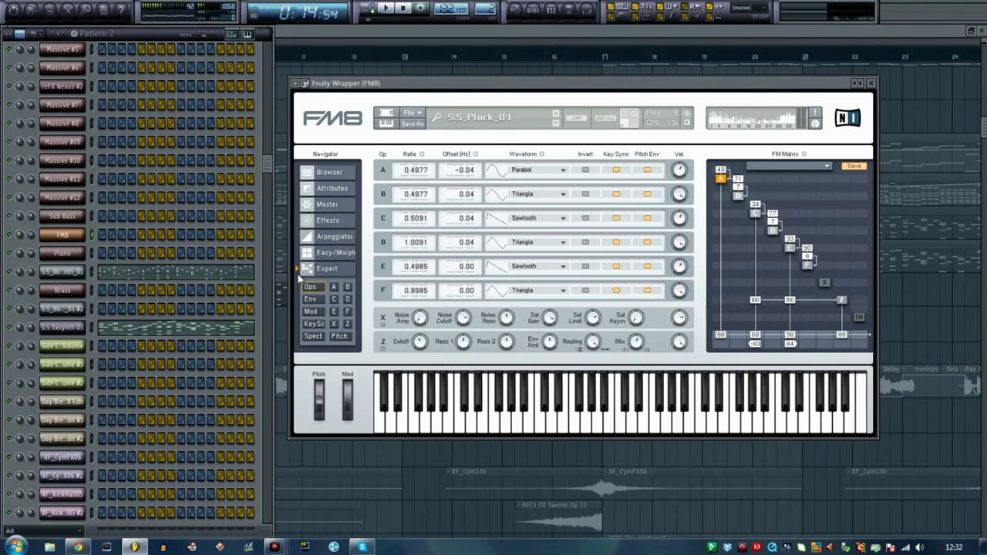
click(335, 254)
click(336, 237)
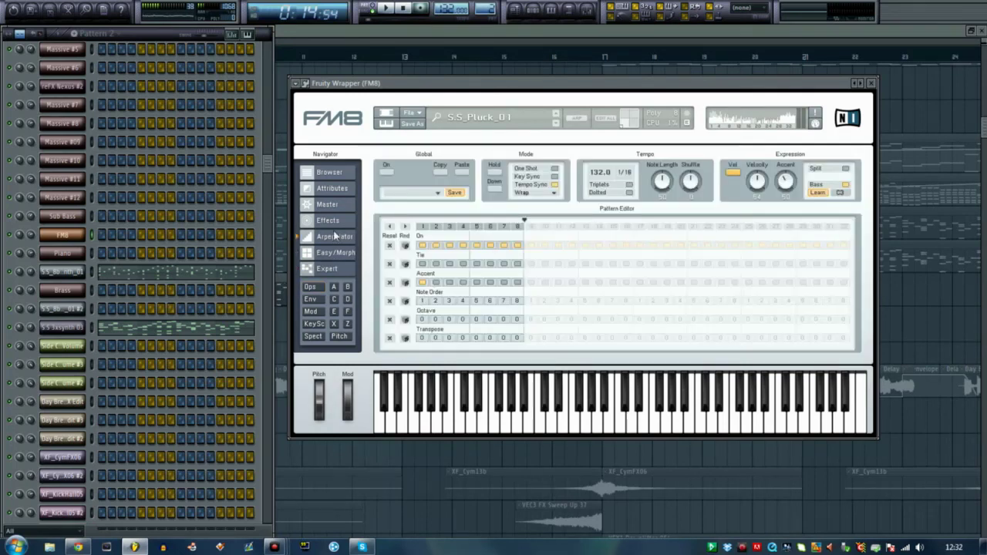
click(334, 221)
click(335, 205)
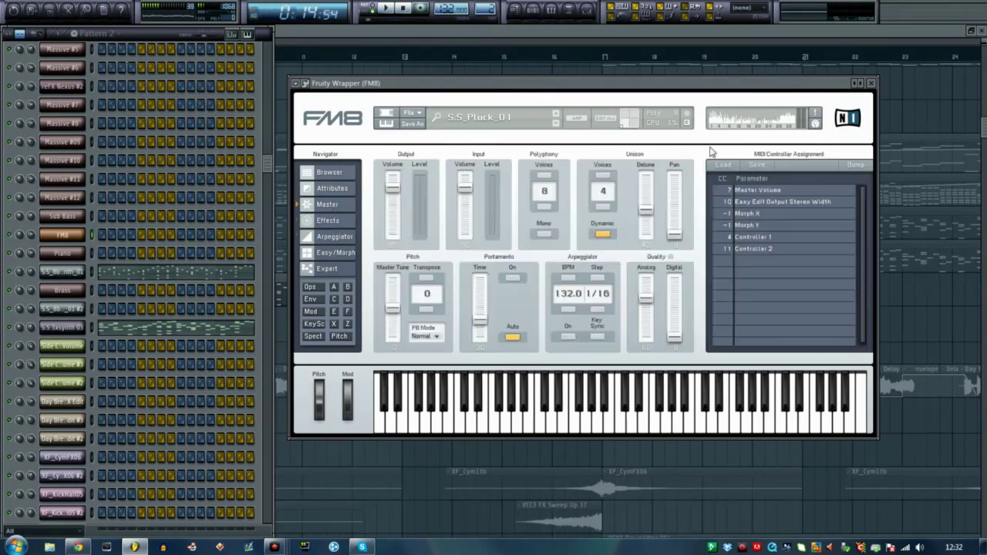
click(871, 83)
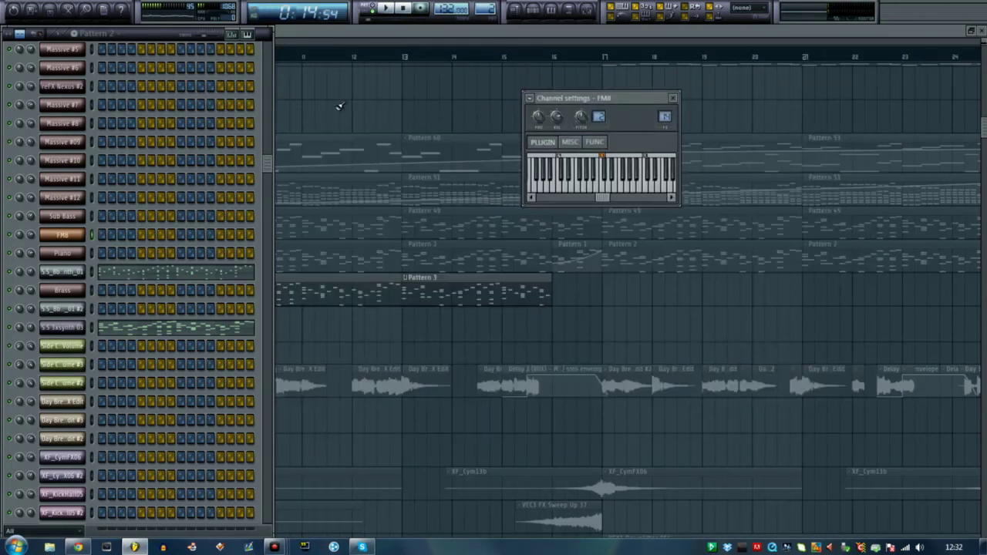
Step: Unmute the 8Bit Saw Melody and Piano tracks alongside Fm8 Mleody 2 and play them from bar 9
click(339, 106)
scroll(276, 121, up, 5)
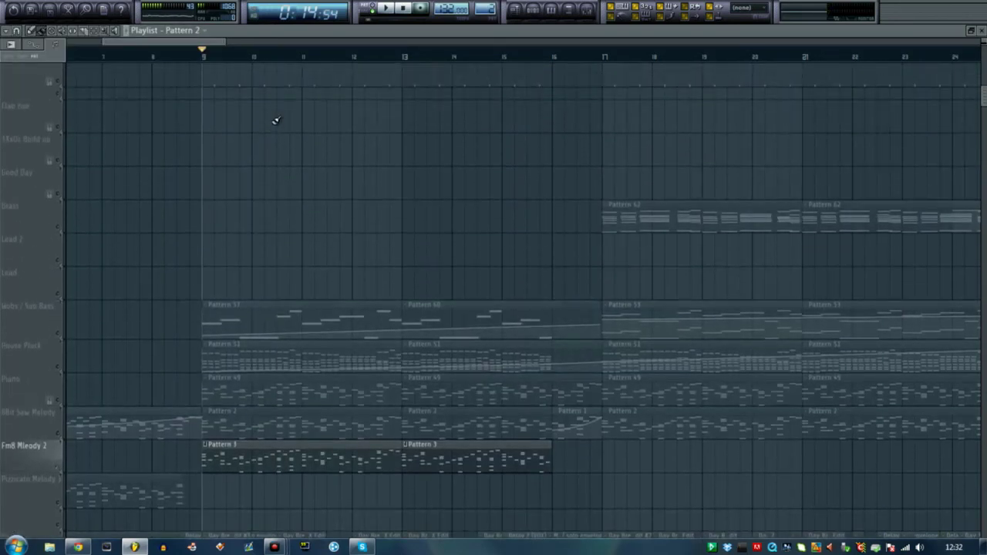
scroll(276, 121, down, 4)
click(63, 303)
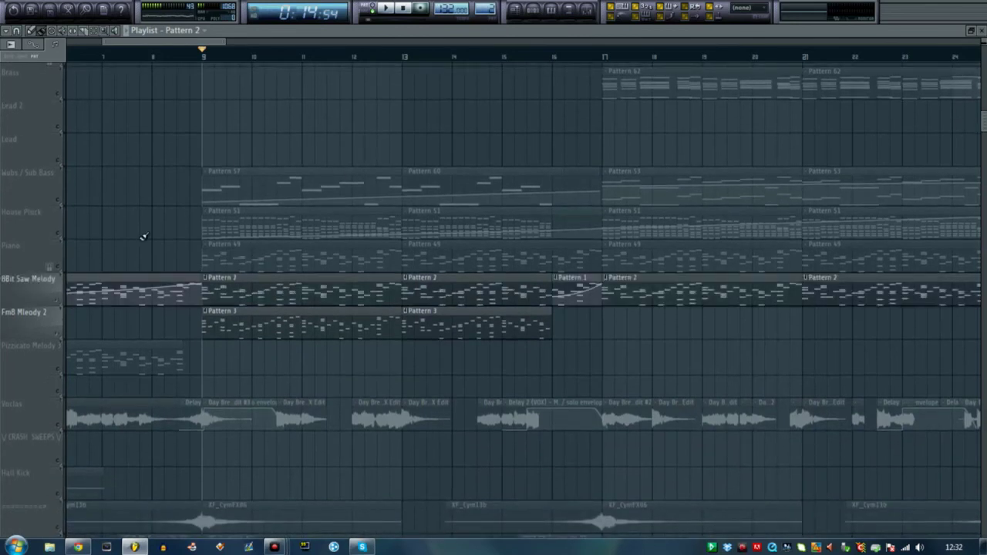
click(61, 270)
key(space)
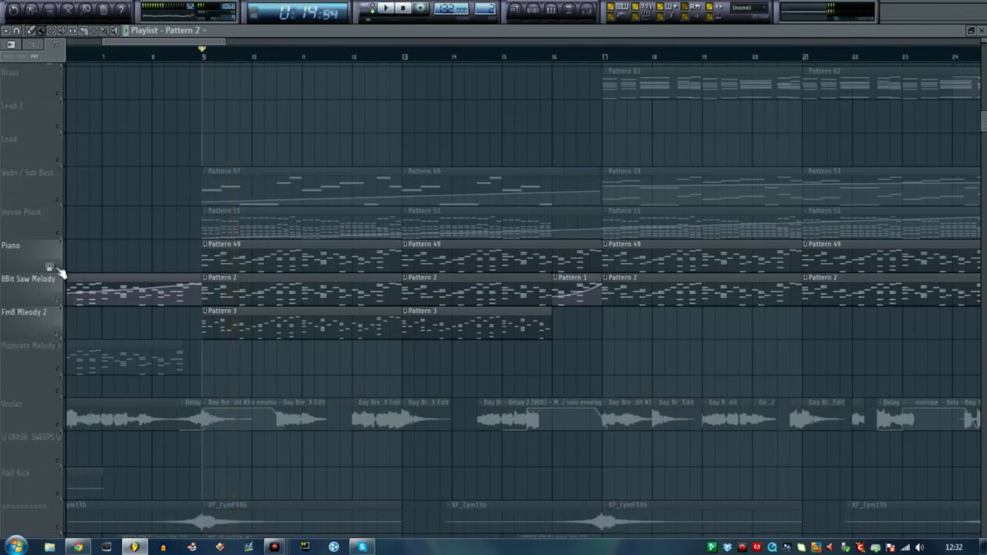
Step: Listen to the Piano track alone, and re-enable the 8Bit Saw Melody, Fm8 Mleody 2 and Voclas tracks
click(62, 272)
key(space)
key(space)
click(60, 304)
click(58, 335)
click(58, 426)
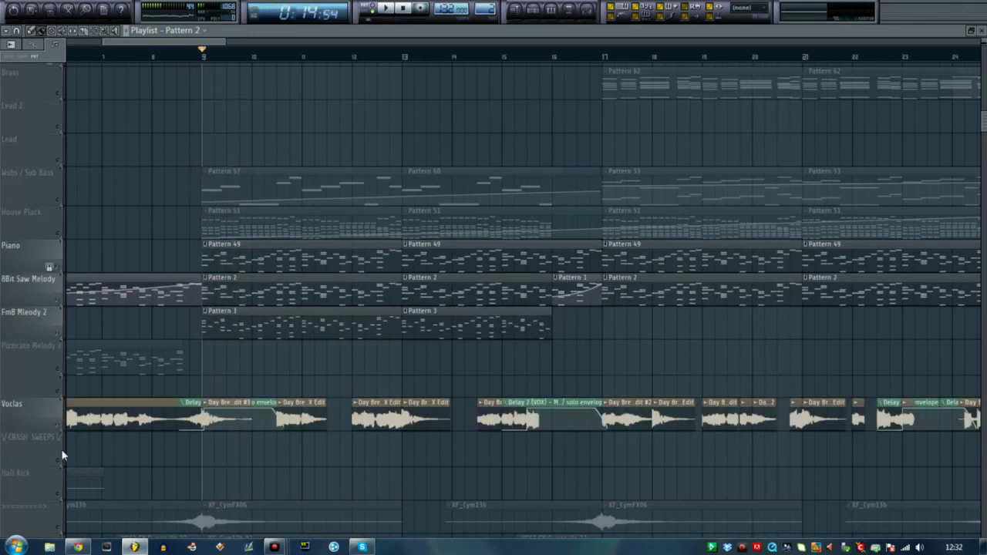
Step: Unmute the two crash and sweep tracks below Hall Kick and play the section from bar 9
scroll(62, 455, down, 3)
click(59, 429)
click(59, 462)
key(space)
scroll(97, 378, up, 7)
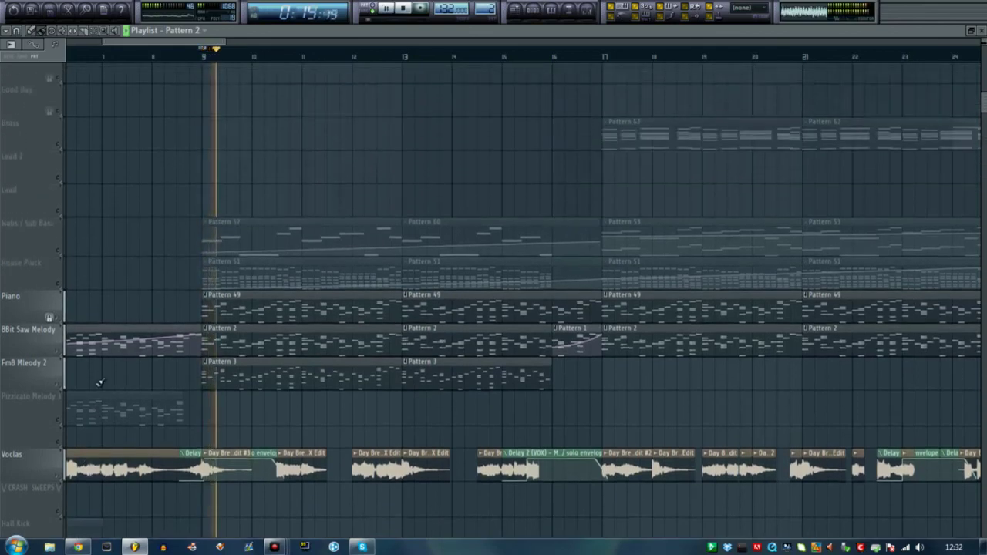
Step: Listen to the House Pluck track alone and view the LEAD 02 preset of its Massive synth
key(space)
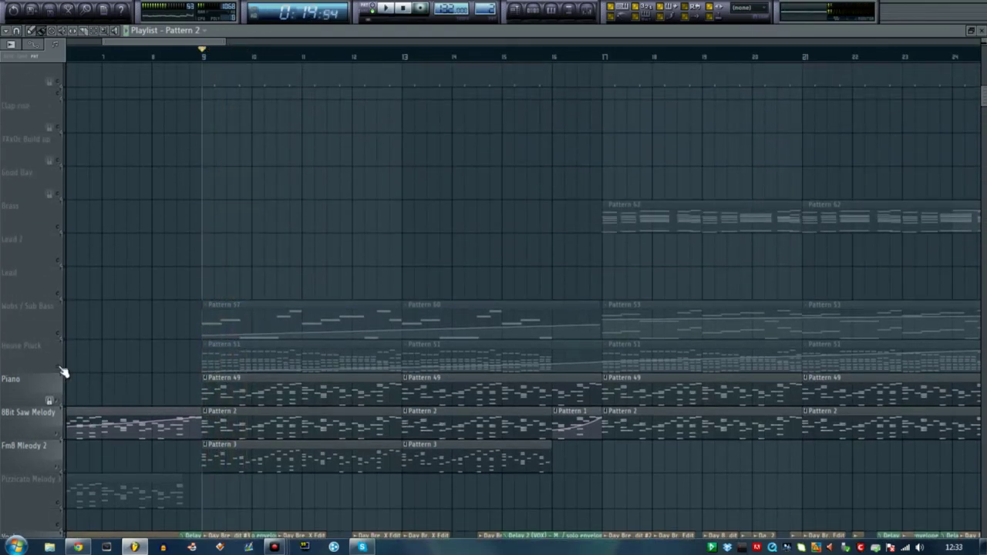
right_click(60, 368)
key(space)
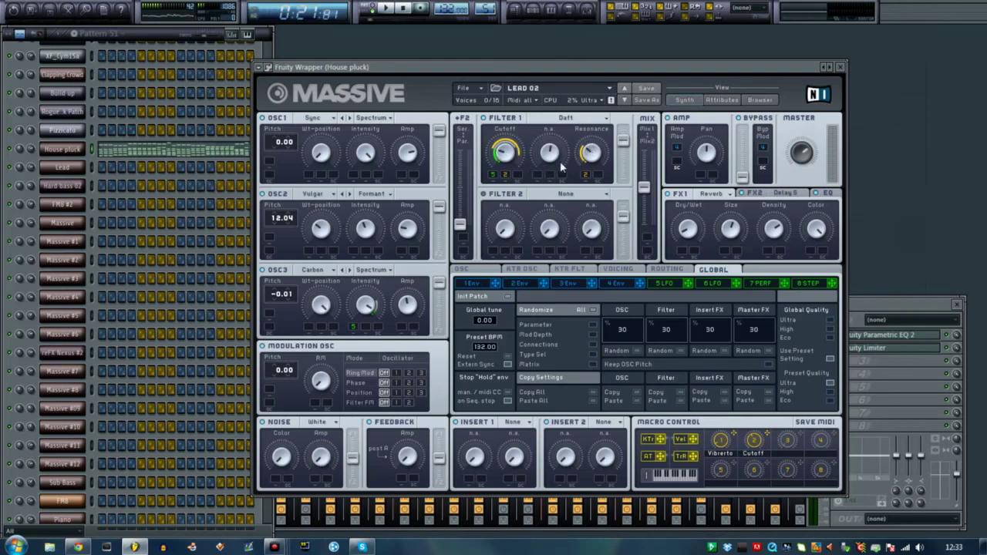
click(616, 283)
click(840, 68)
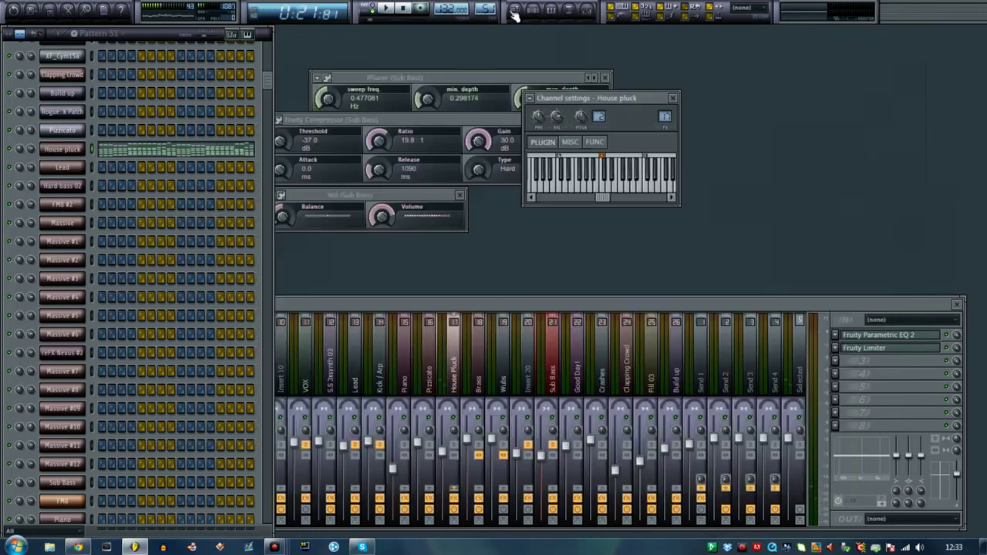
Step: Return to the playlist, then solo the Wubs / Sub Bass track and listen to it
click(514, 10)
key(space)
scroll(231, 265, down, 2)
key(space)
right_click(59, 268)
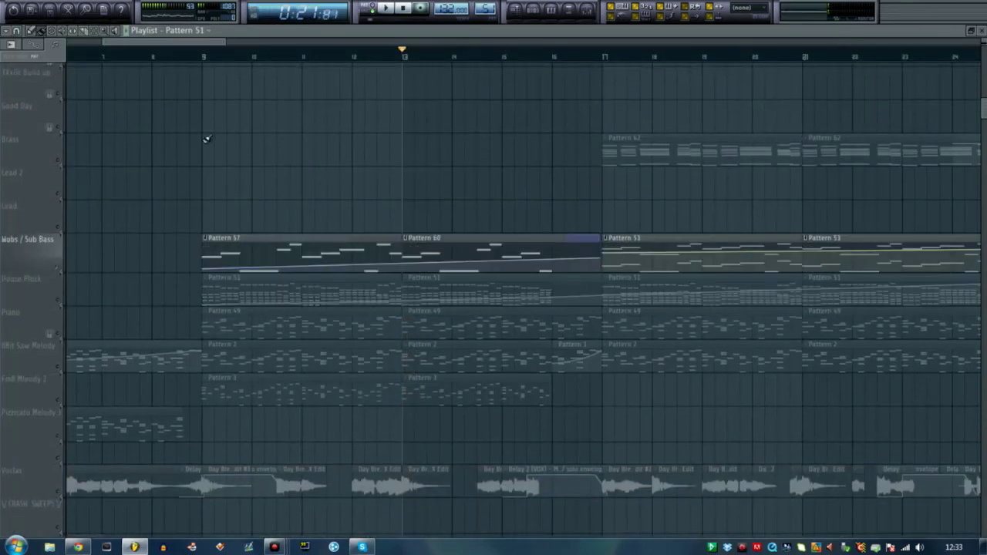
key(space)
key(space)
Step: Check the Wubs / Sub Bass patterns between bars 16 and 25, and return the playback position to bar 9
drag(213, 49, 564, 73)
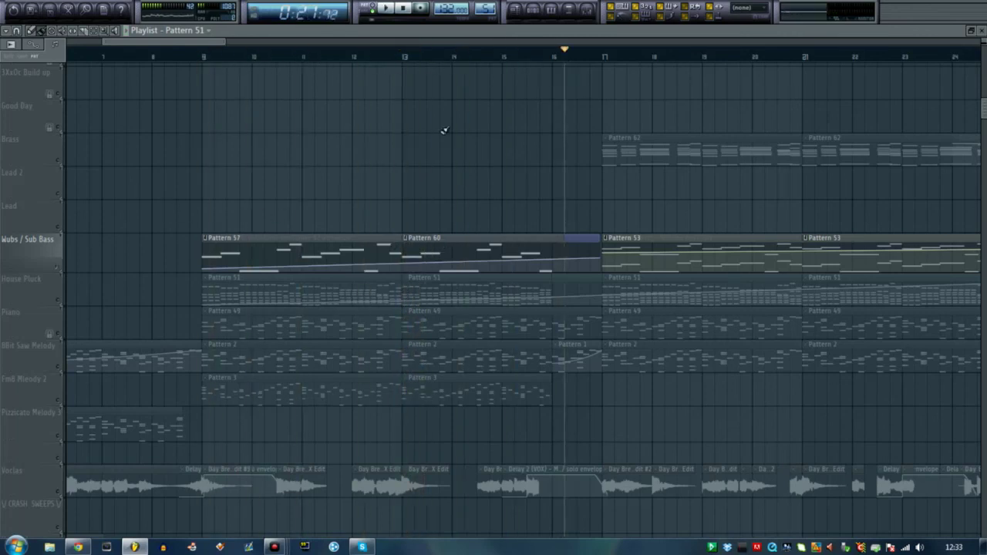
scroll(531, 179, down, 2)
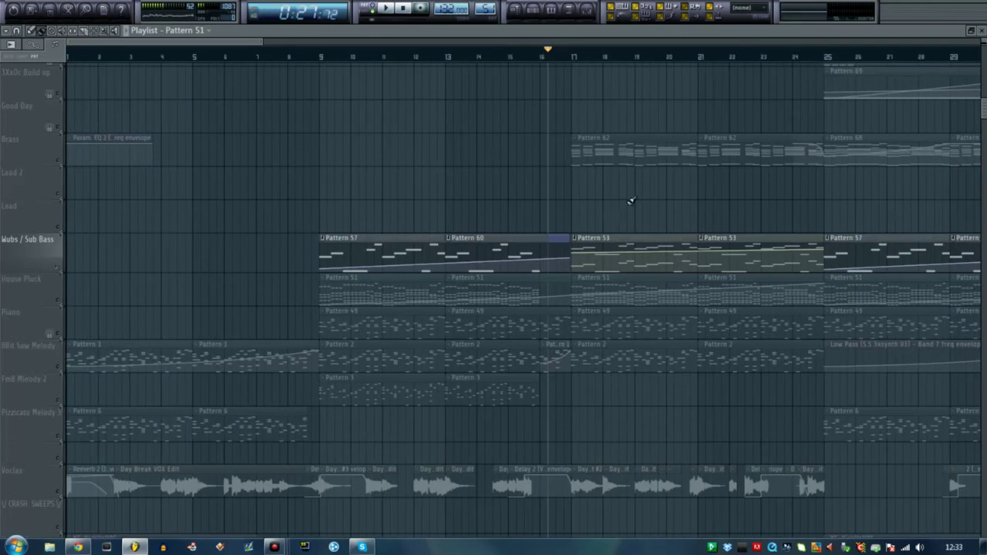
scroll(752, 198, up, 2)
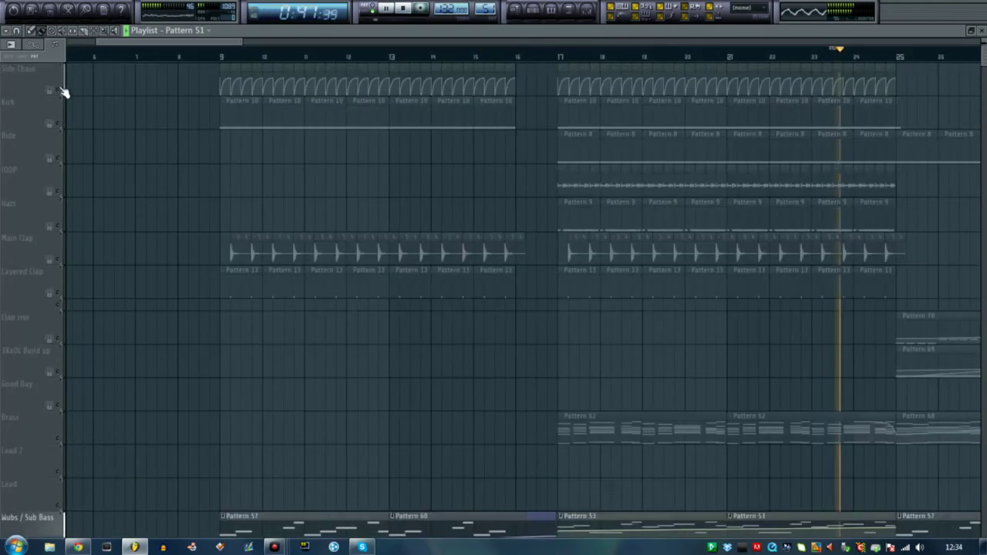
scroll(609, 165, down, 8)
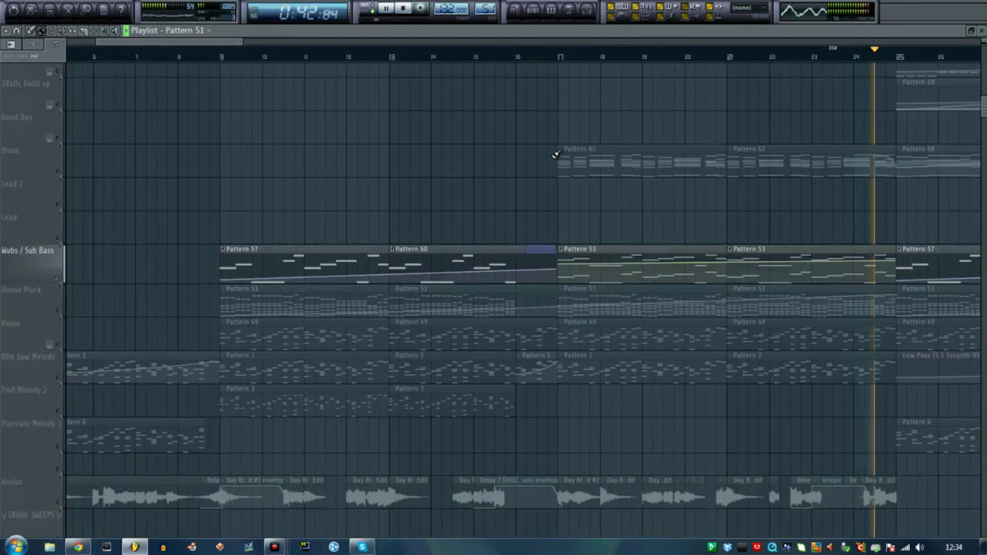
click(220, 55)
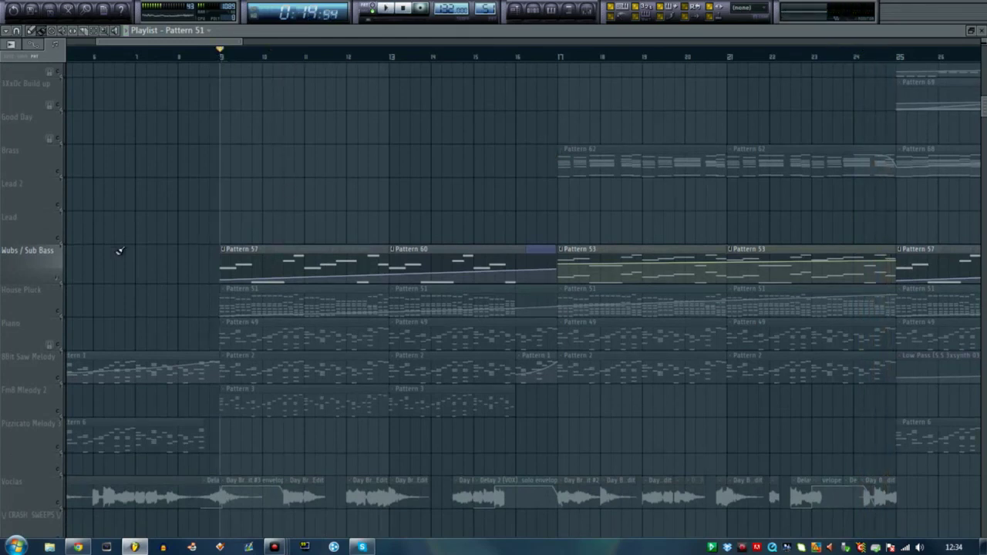
Step: Enable only the Side Chain and Kick tracks alongside each other, and open the mixer on the All track
scroll(154, 193, up, 8)
scroll(255, 65, up, 2)
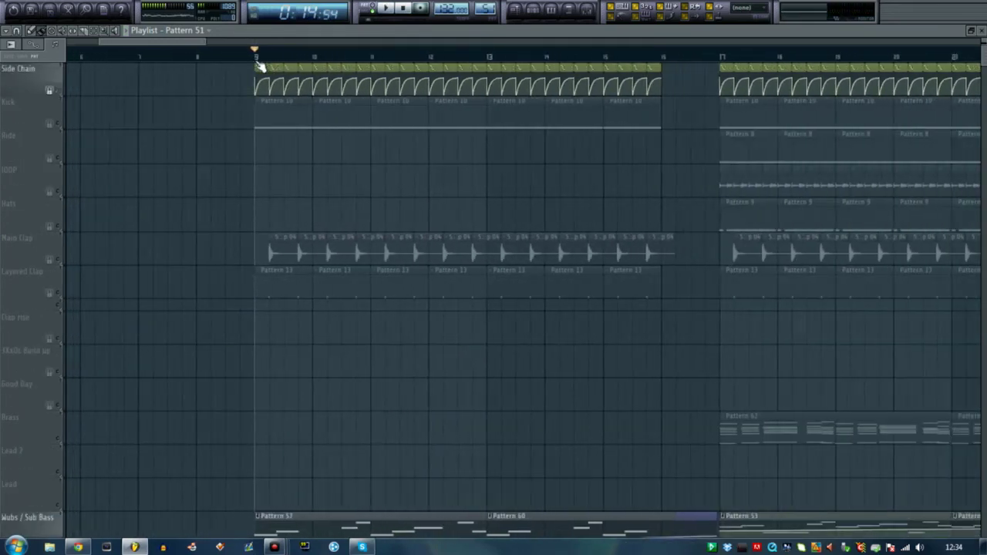
scroll(260, 65, down, 2)
key(F9)
click(157, 375)
click(132, 378)
click(110, 376)
click(88, 375)
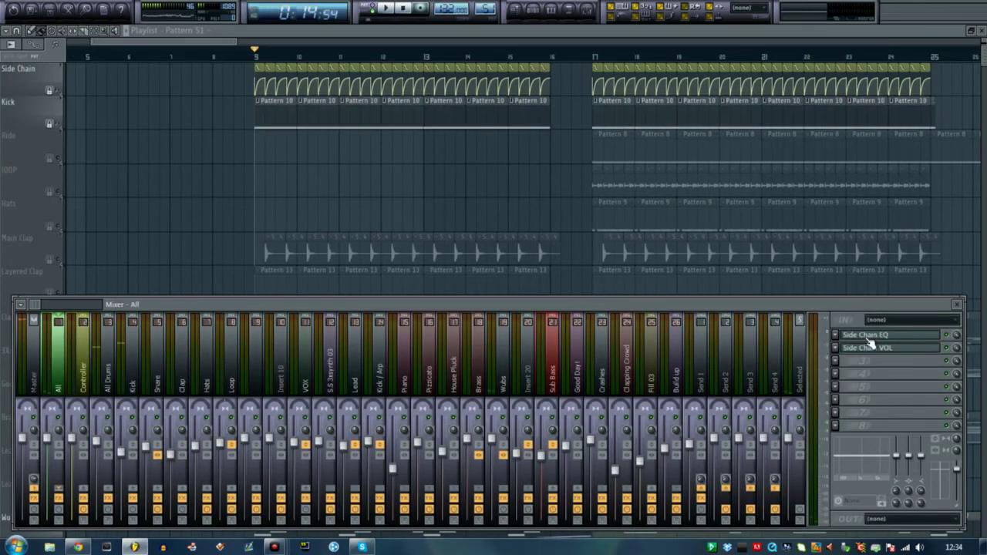
Step: View the All track's Side Chain EQ and Side Chain VOL effects while playing the section from bar 9
click(867, 337)
key(space)
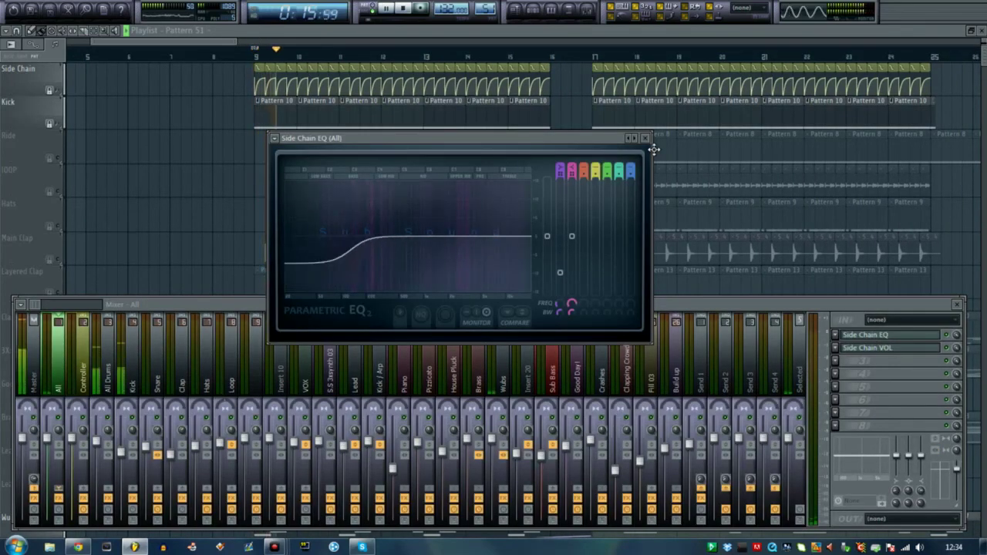
key(space)
click(645, 139)
click(856, 352)
key(space)
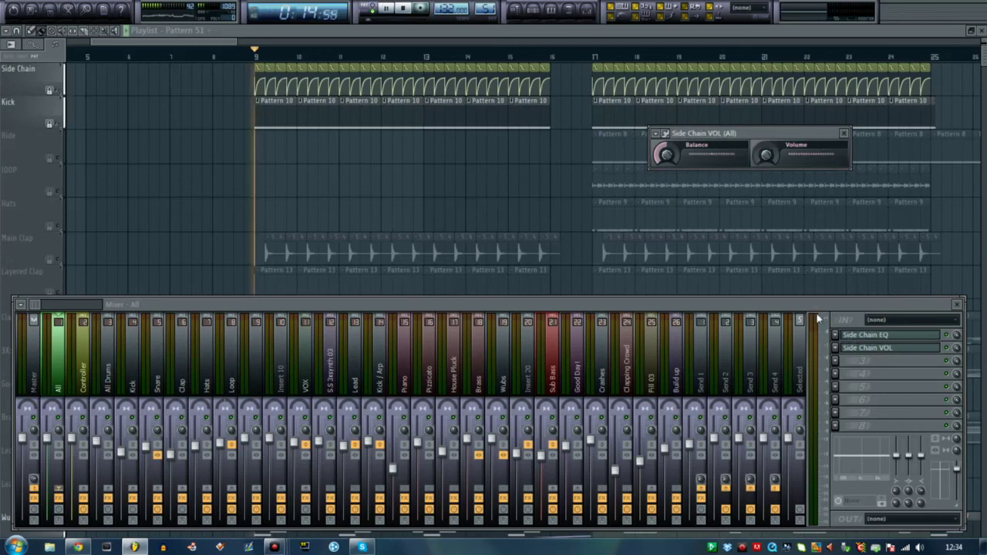
key(space)
Step: Solo the Main Clap track and listen to its first S.S Clap 04 hit in bar 9
click(485, 249)
scroll(137, 430, down, 6)
scroll(171, 171, up, 6)
right_click(59, 259)
scroll(261, 56, up, 8)
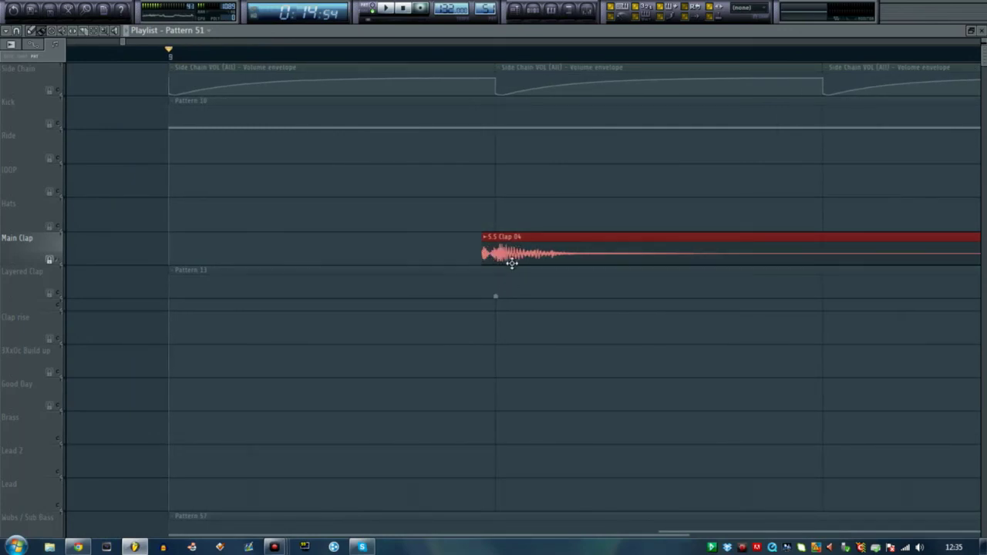
click(496, 54)
key(space)
click(454, 58)
key(space)
Step: Listen to the Main Clap together with the Kick, and to the Layered Clap track alone
click(58, 124)
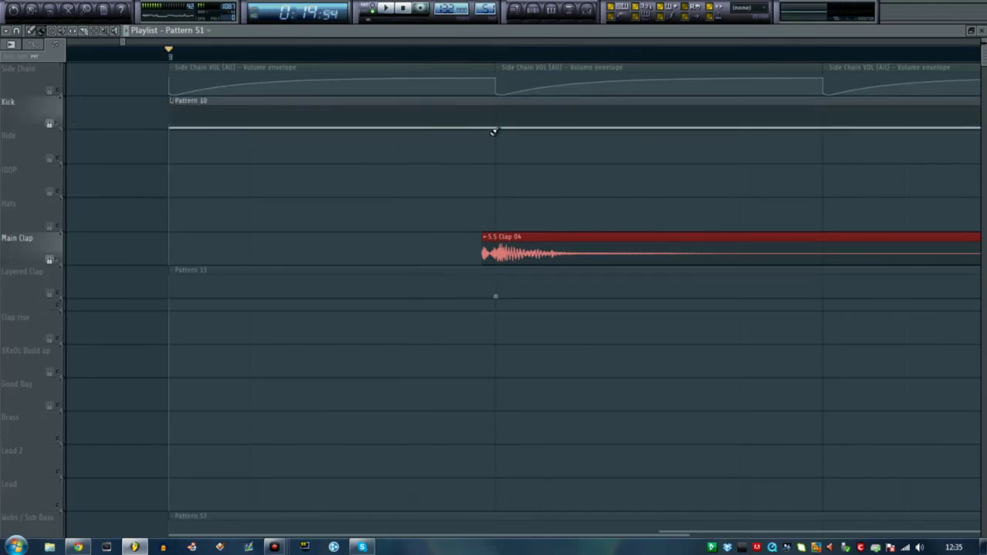
key(space)
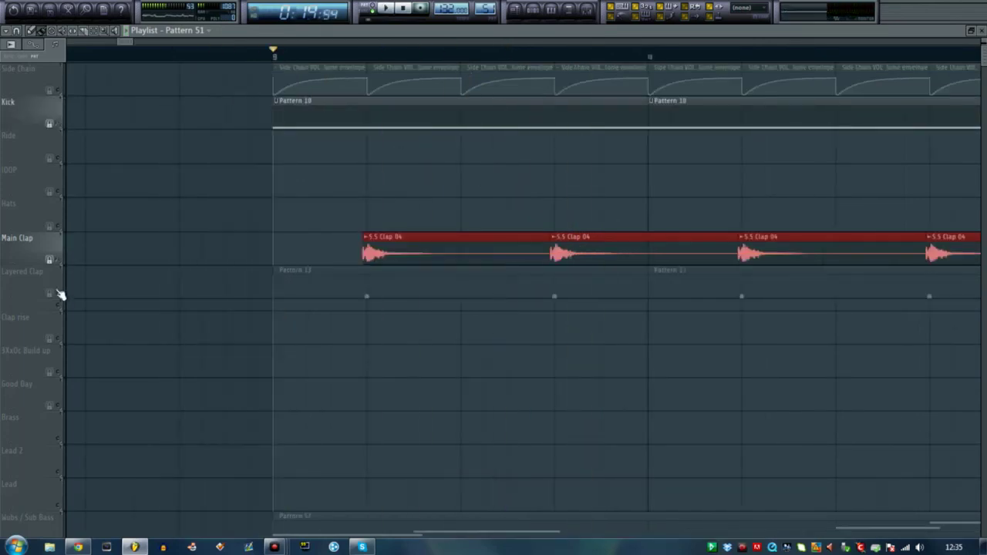
right_click(59, 294)
key(space)
key(space)
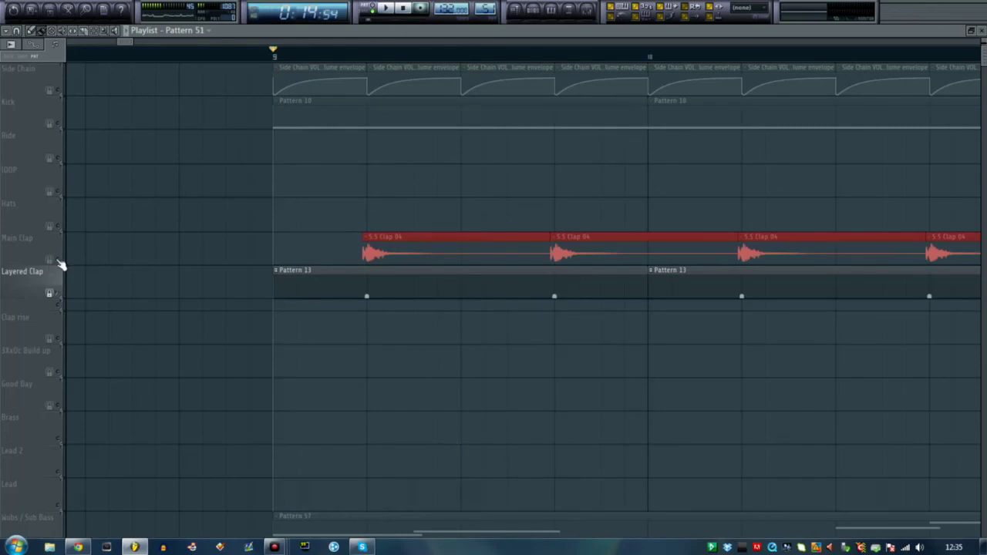
Step: Re-enable all tracks and play the full arrangement from bar 9
right_click(58, 294)
scroll(282, 236, down, 10)
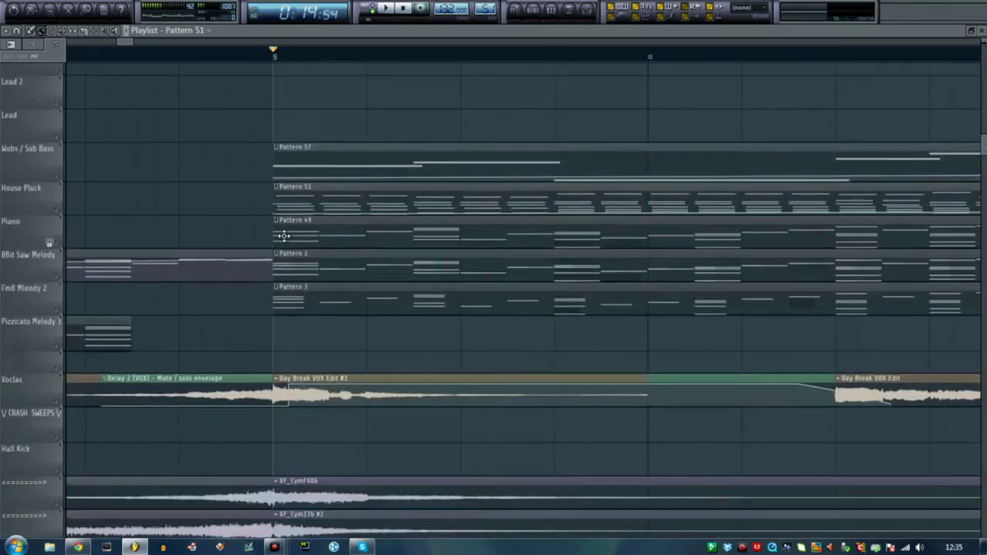
scroll(288, 236, down, 8)
key(space)
scroll(334, 207, up, 3)
scroll(339, 205, down, 3)
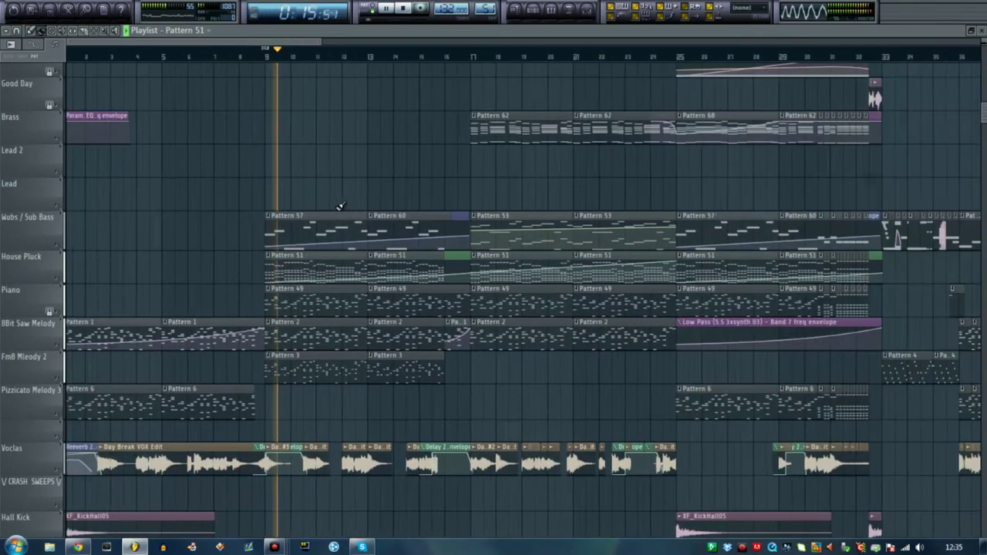
scroll(336, 206, down, 3)
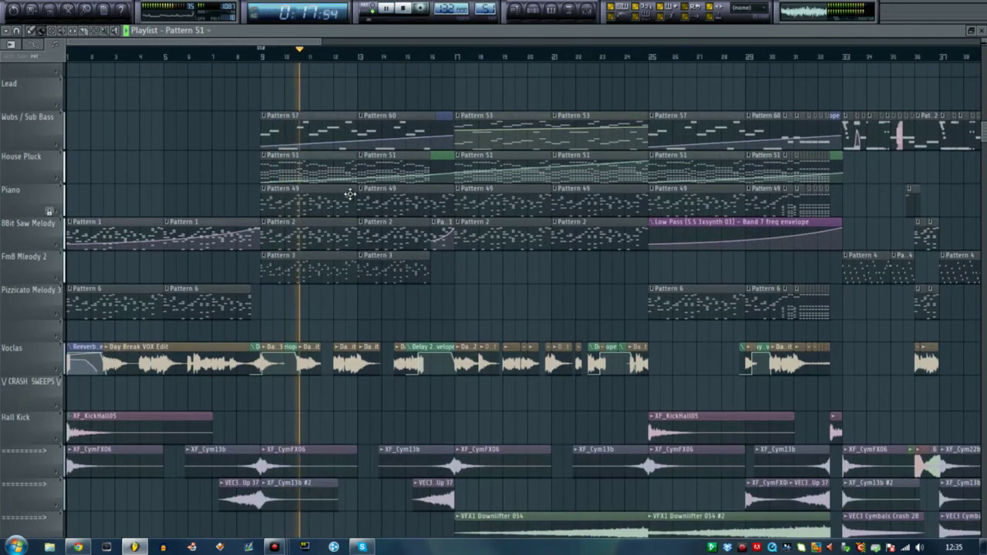
Step: Examine the vocal delay section around bar 15 and play the transition from about bar 16 with all tracks on
key(space)
click(364, 54)
drag(368, 60, 399, 64)
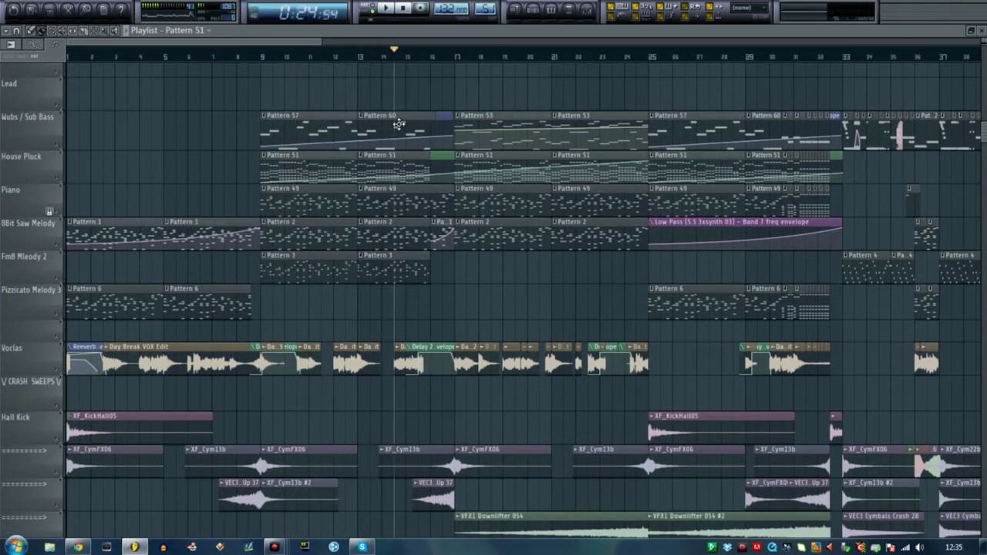
drag(401, 64, 412, 66)
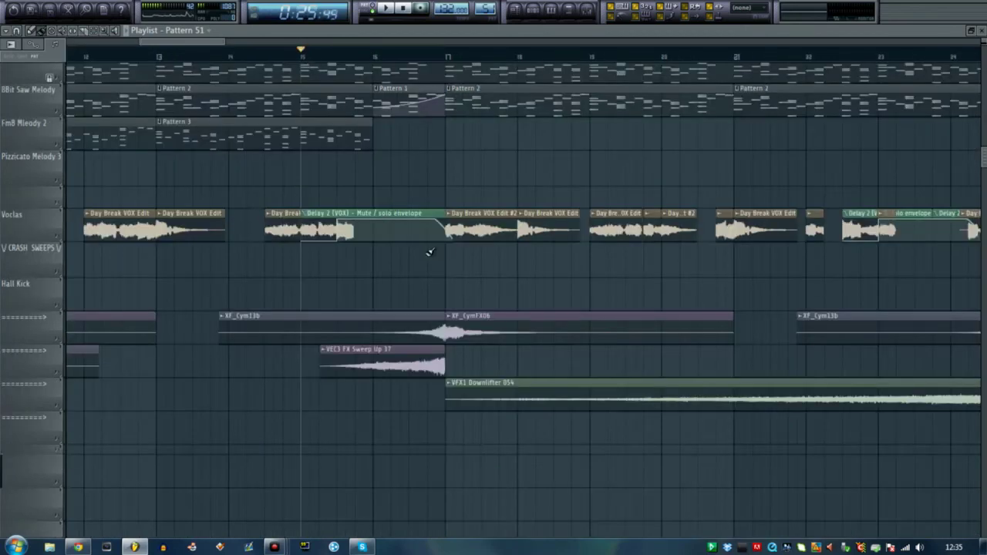
scroll(393, 231, up, 4)
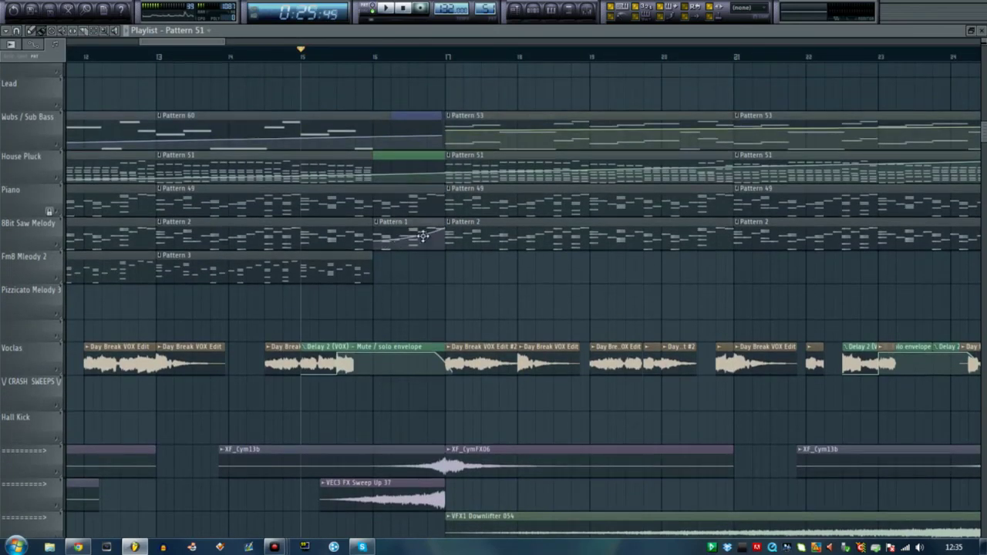
click(371, 60)
key(space)
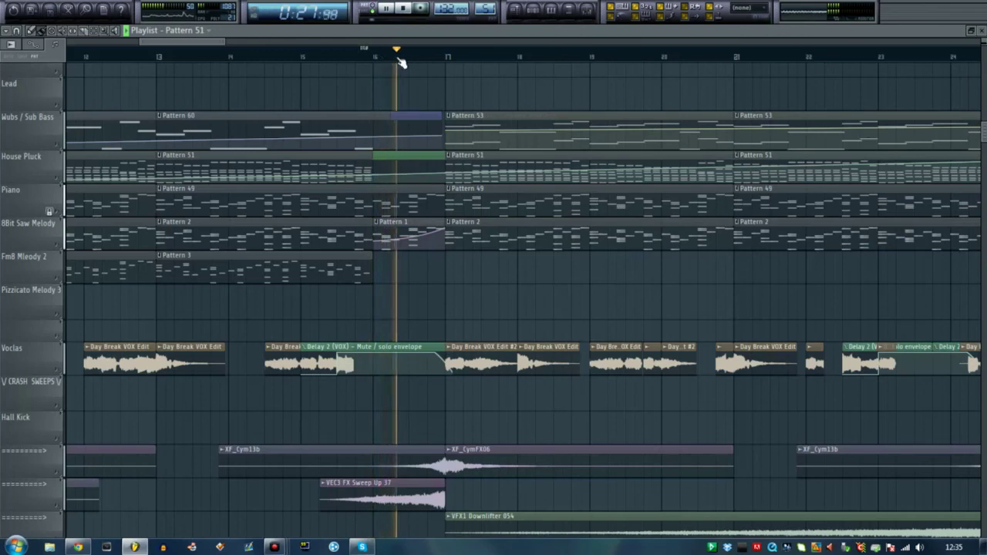
key(space)
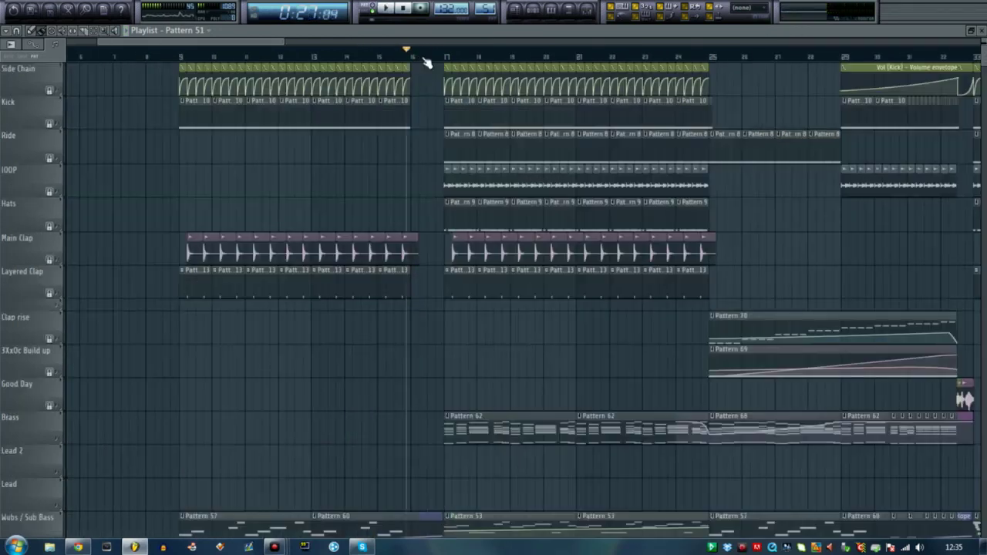
Step: Listen to the Ride, LOOP and Hats tracks one at a time from bar 17
drag(424, 61, 450, 63)
scroll(466, 150, up, 3)
right_click(58, 159)
key(space)
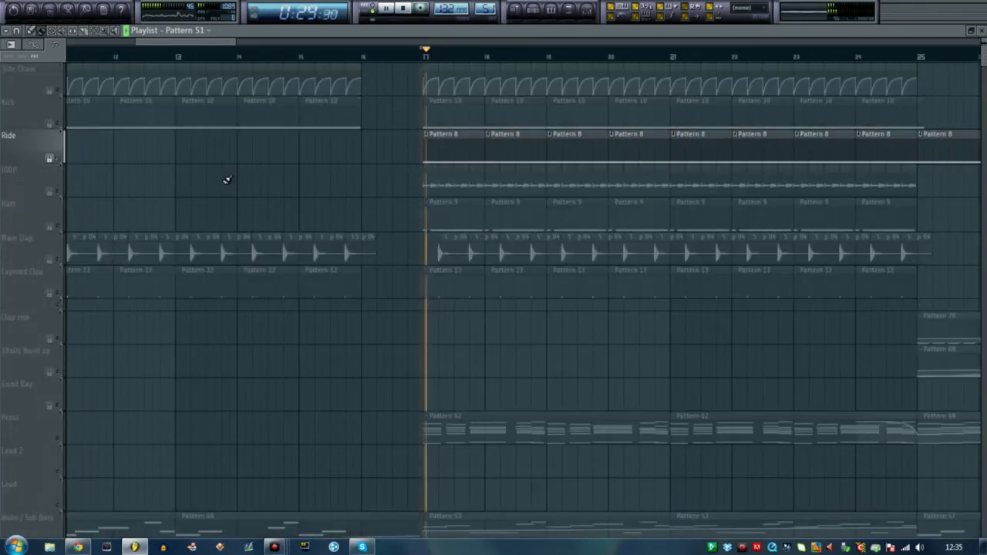
key(space)
right_click(49, 192)
key(space)
right_click(59, 226)
key(space)
Step: Enable all drum tracks from Side Chain to Layered Clap and play them together from bar 17
click(59, 192)
click(59, 159)
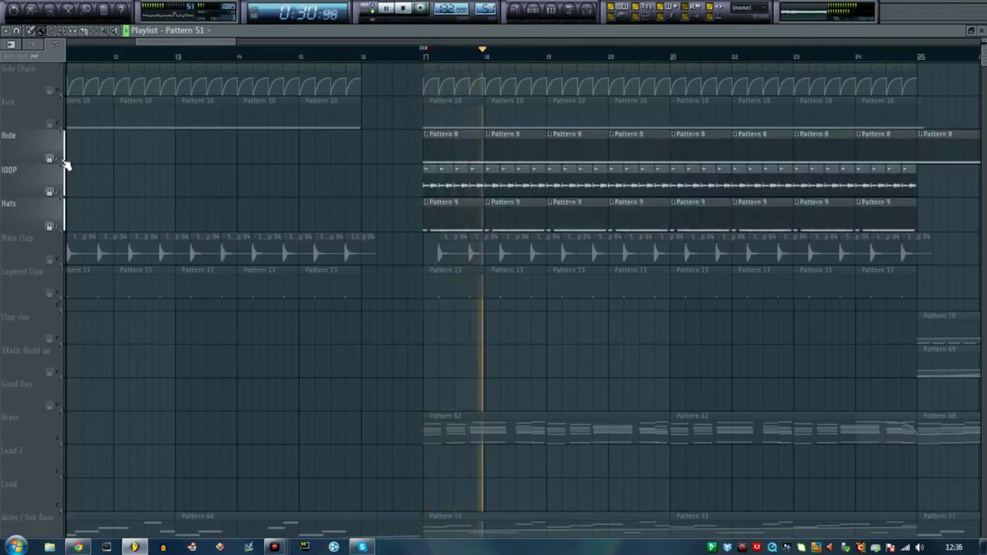
click(59, 91)
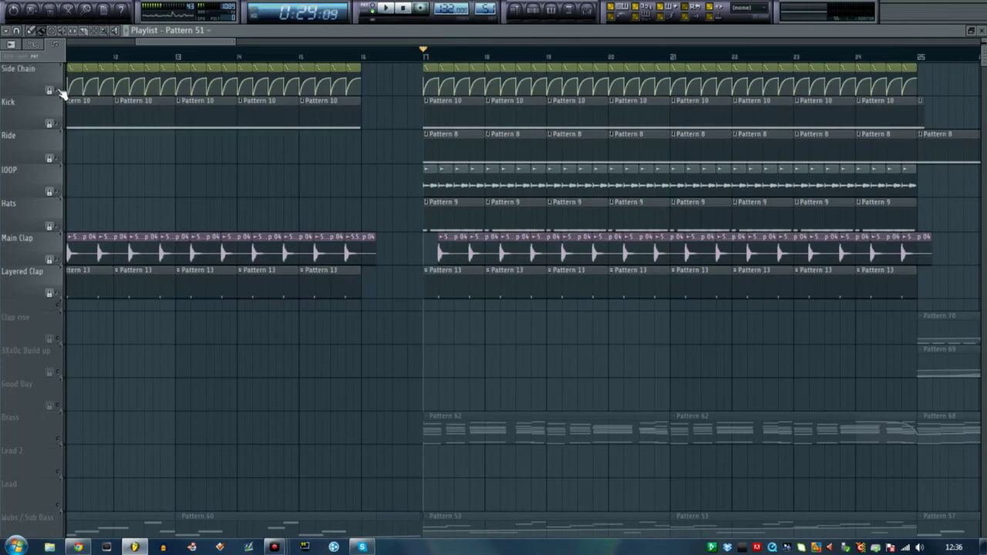
key(space)
scroll(460, 59, down, 3)
key(space)
Step: Solo the Brass track and play it from bar 17
scroll(79, 239, down, 5)
right_click(59, 240)
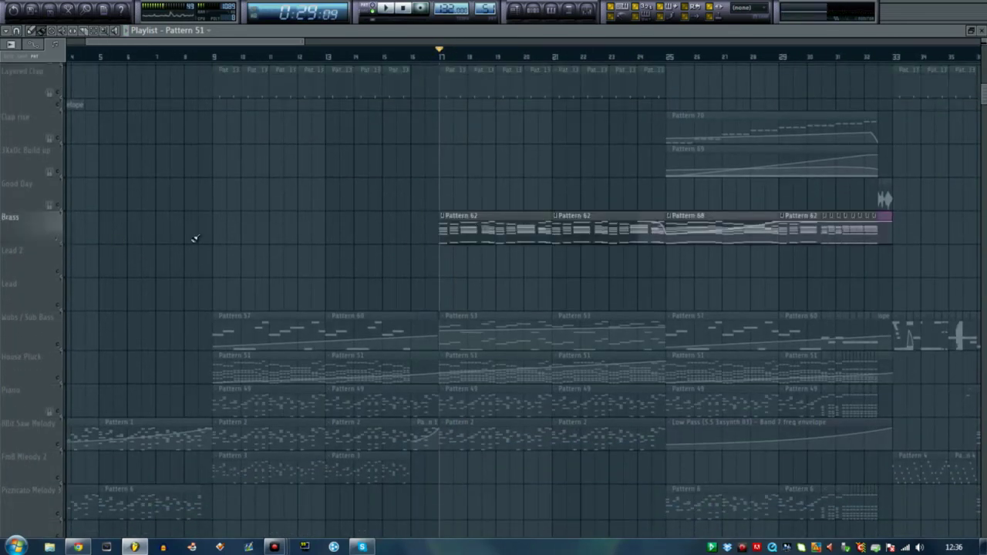
scroll(475, 242, up, 3)
key(space)
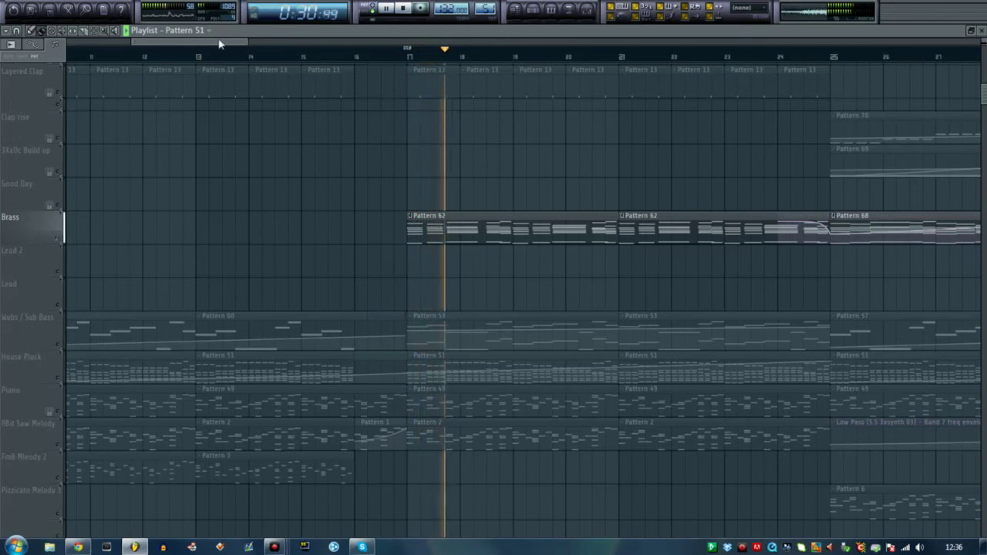
scroll(231, 44, right, 3)
key(space)
Step: View the Brass chords of Pattern 62 in the piano roll and return to the playlist
scroll(431, 182, down, 2)
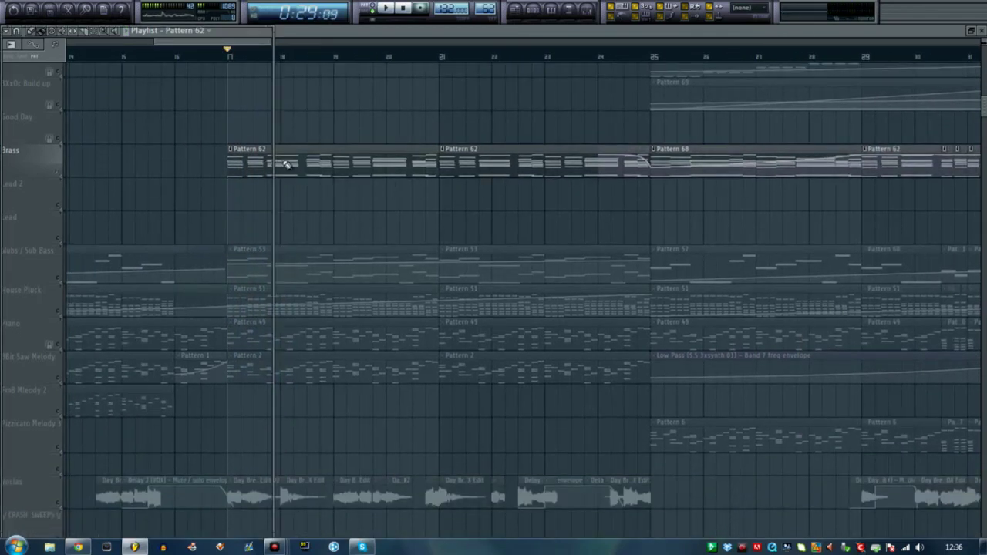
double_click(282, 159)
drag(269, 45, 161, 45)
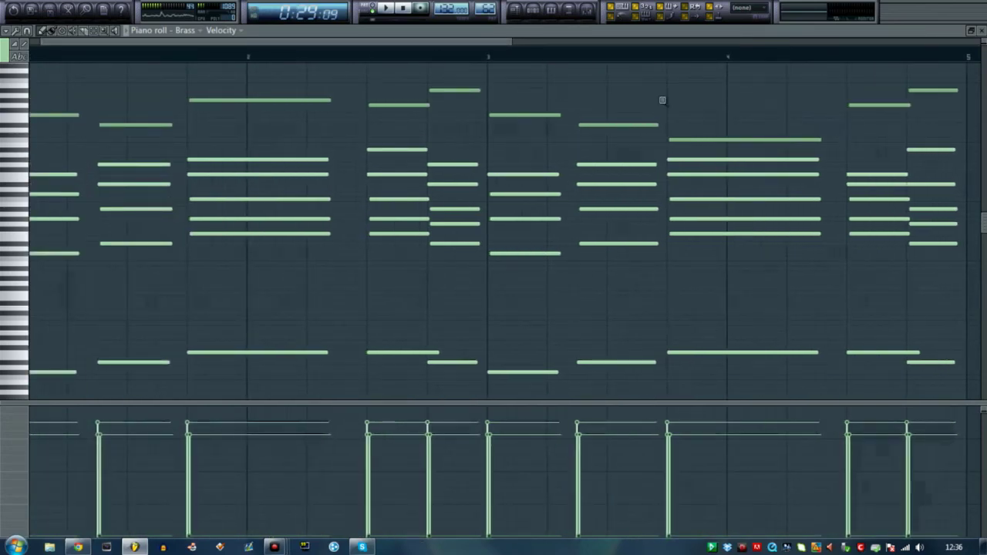
scroll(679, 100, down, 1)
click(980, 32)
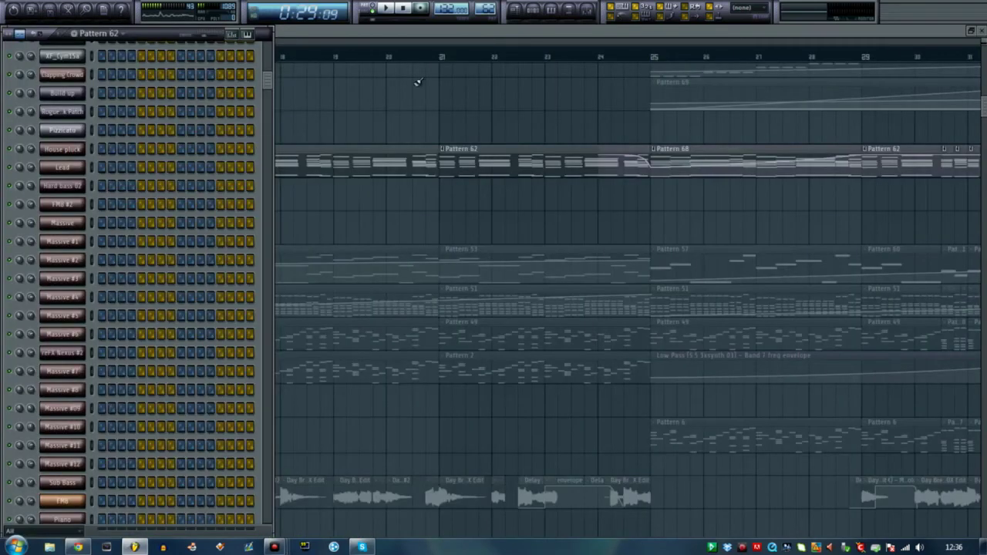
click(981, 32)
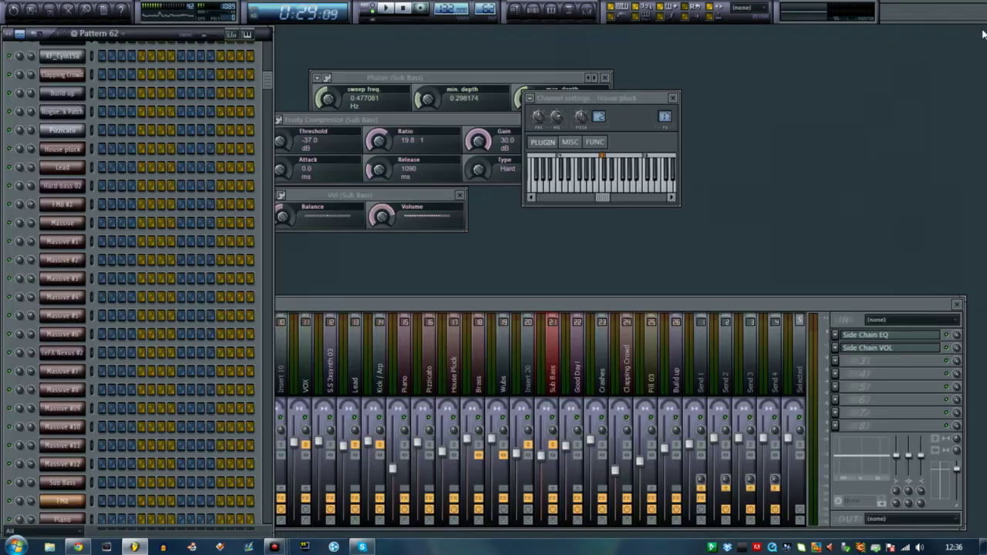
click(519, 12)
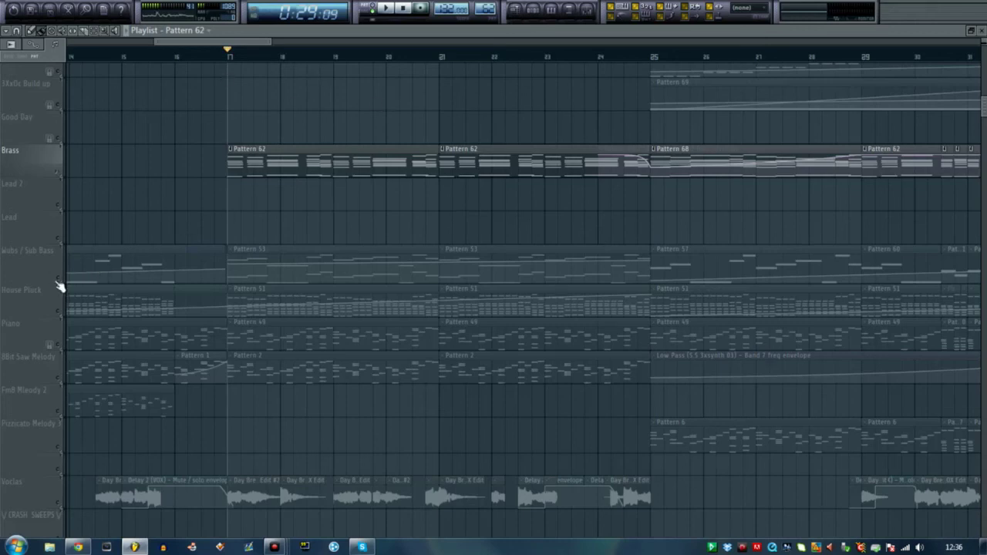
Step: Play the soloed Wubs / Sub Bass track from bar 17 and all tracks together from bar 21
key(space)
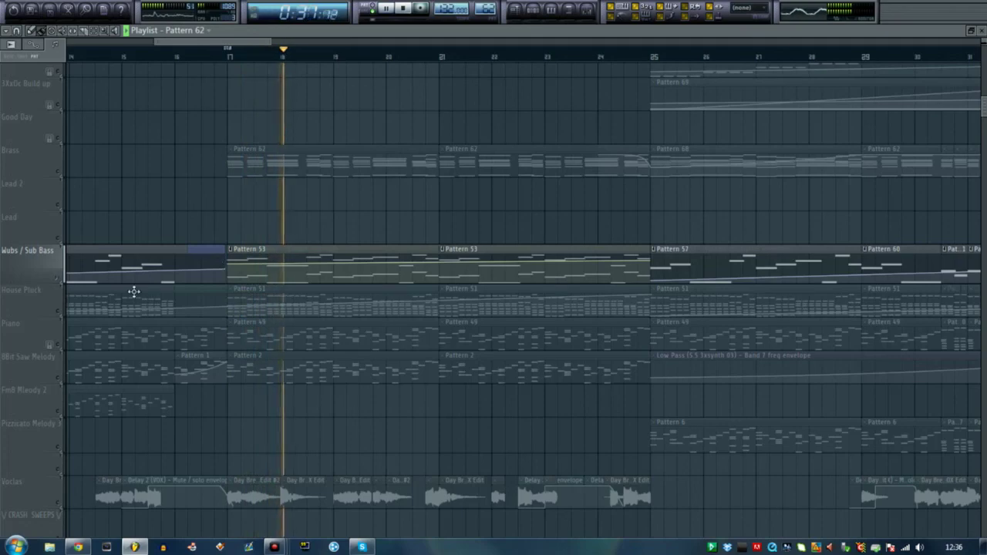
key(space)
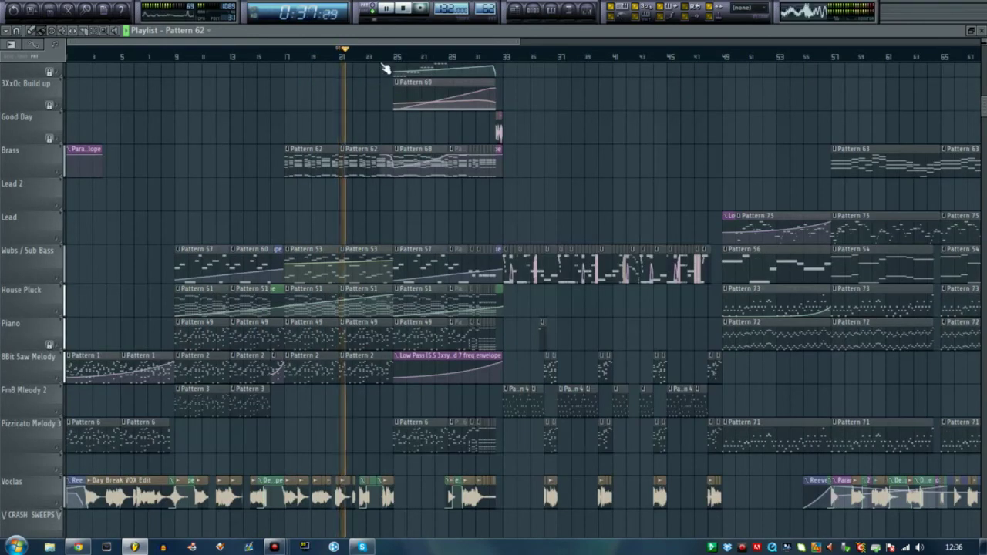
scroll(382, 64, up, 3)
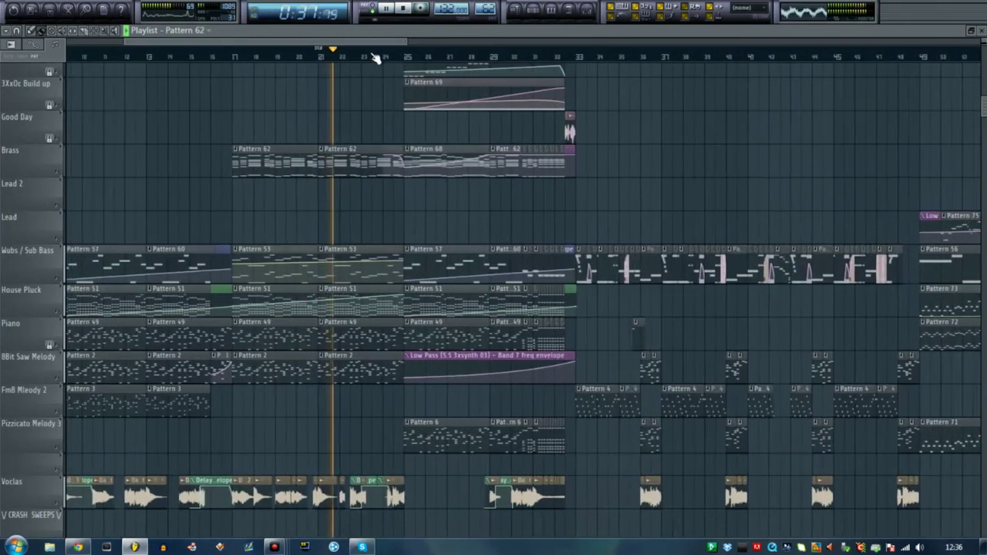
scroll(376, 62, up, 5)
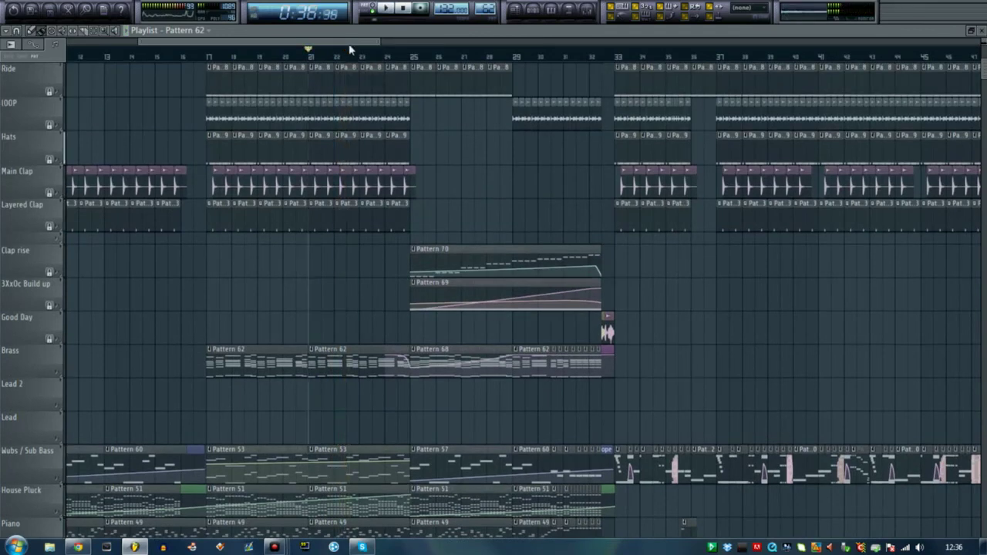
Step: Play the full mix from the start of the build-up at bar 25 and stop playback
key(space)
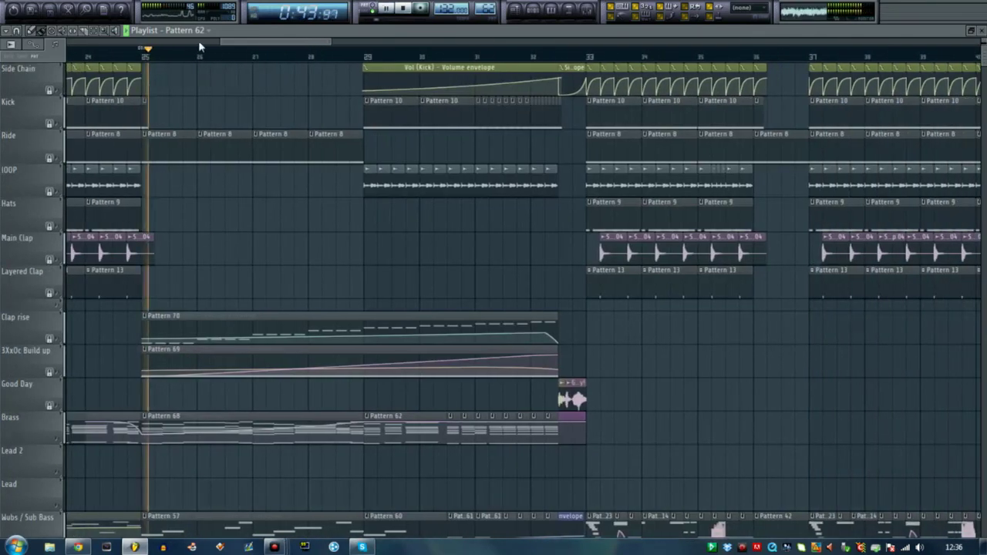
scroll(525, 199, down, 7)
key(space)
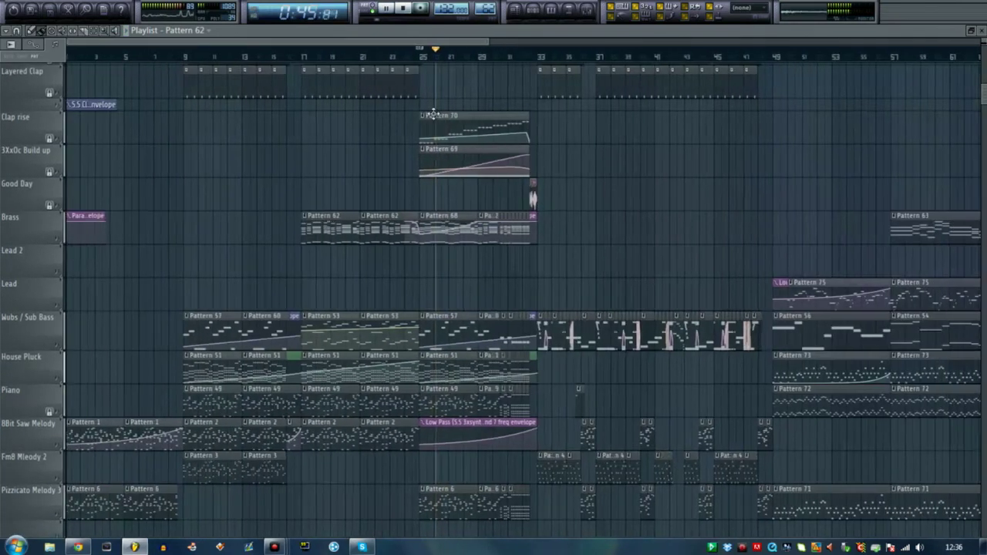
Step: Solo the Clap rise track and listen to it from bars 25, 29 and 30
scroll(405, 47, right, 1)
scroll(397, 382, up, 4)
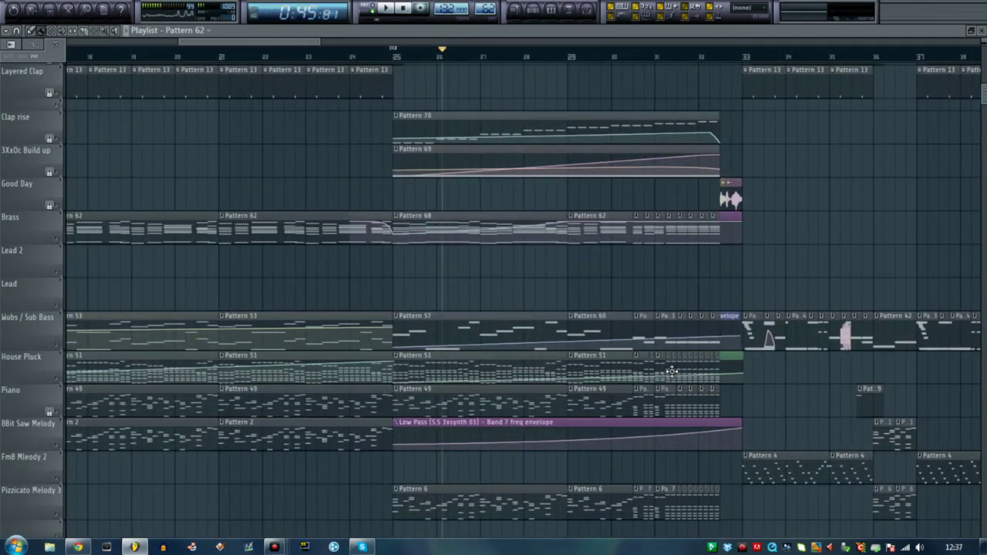
scroll(665, 369, up, 2)
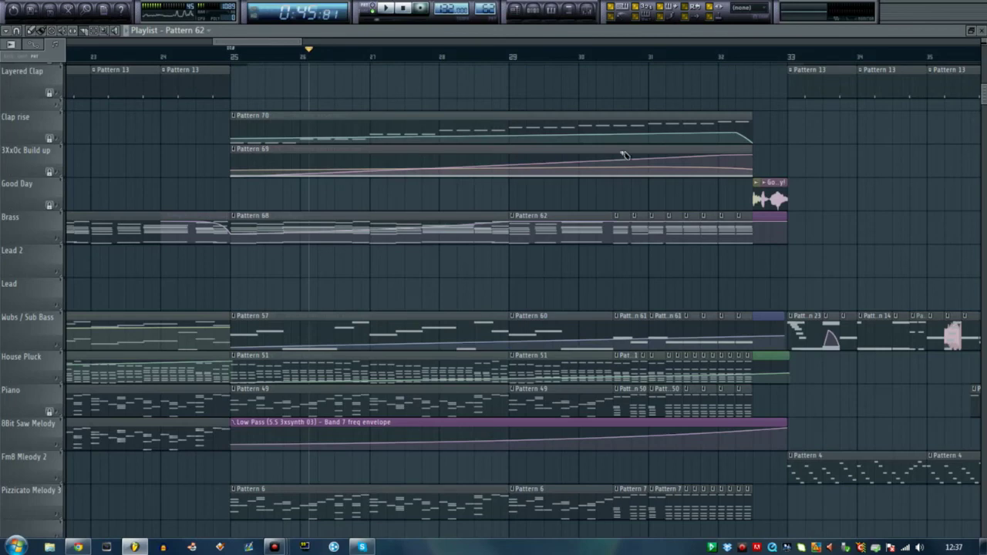
scroll(666, 280, up, 3)
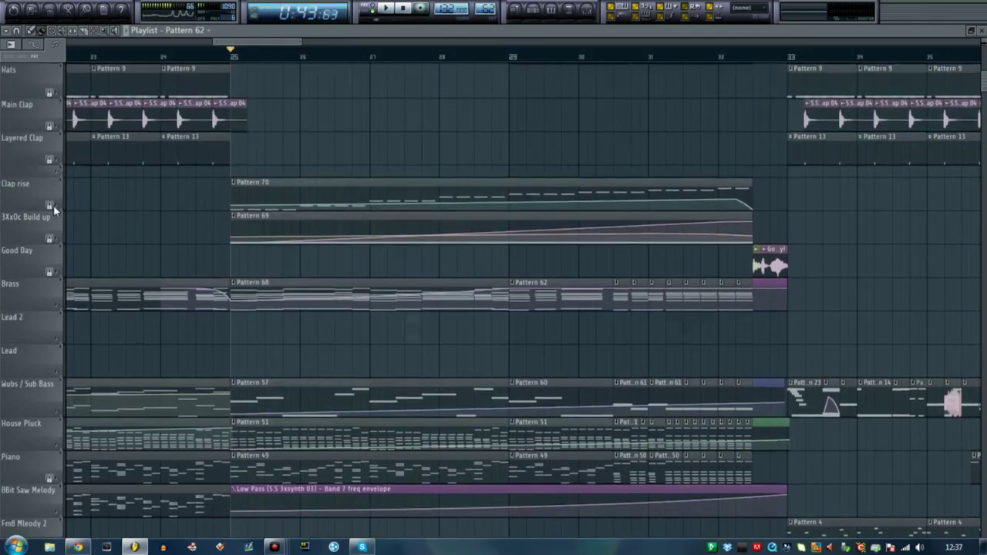
right_click(58, 206)
key(space)
click(511, 58)
click(619, 58)
key(space)
Step: Solo the 3XxOc Build up track and play it from about bar 27
right_click(61, 238)
click(366, 58)
key(space)
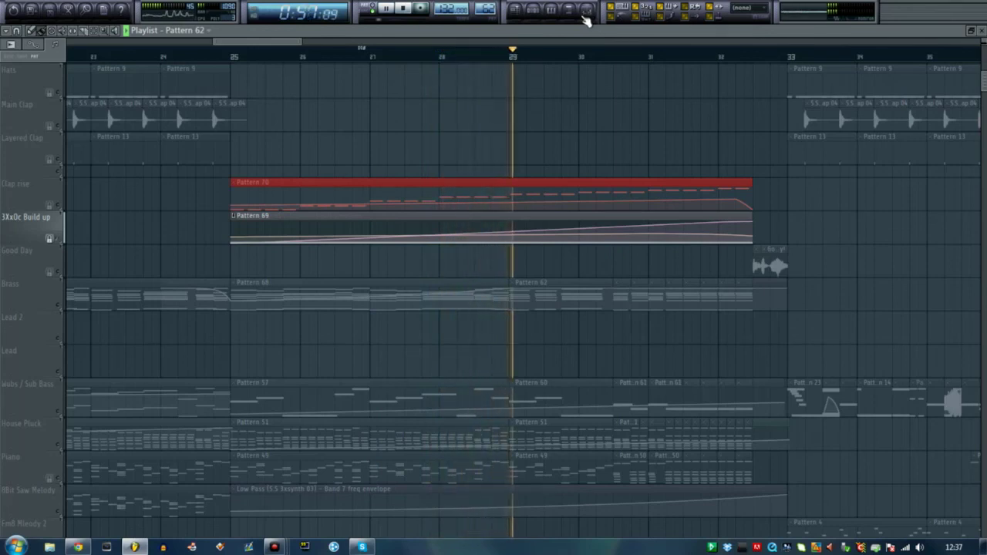
key(space)
Step: Solo the track holding VFX1 Downlifter 054 #2 and play it from about bar 27 and bar 30
scroll(80, 470, down, 5)
key(space)
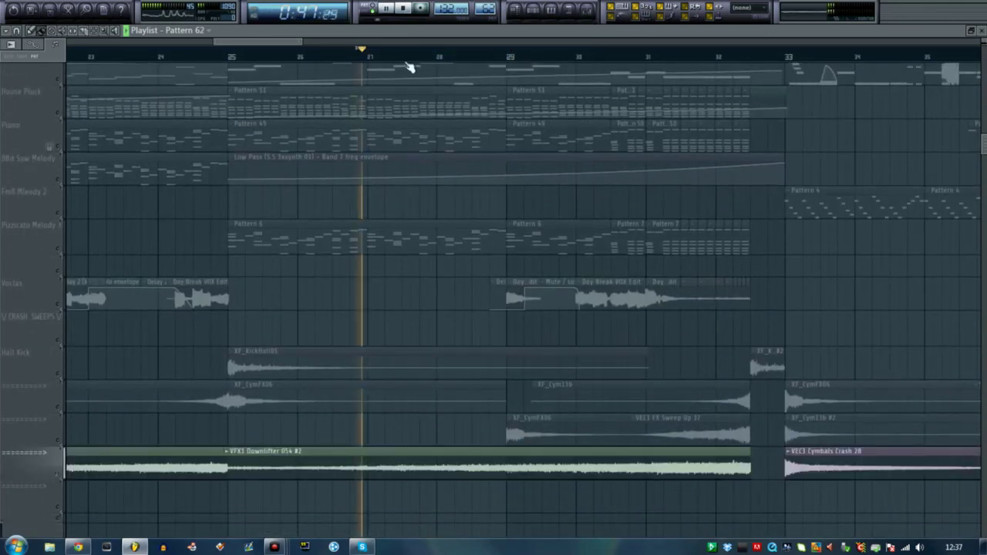
click(579, 56)
Step: Play the soloed Brass track from bar 25 and bring in Wubs / Sub Bass, House Pluck and Piano
scroll(598, 139, up, 8)
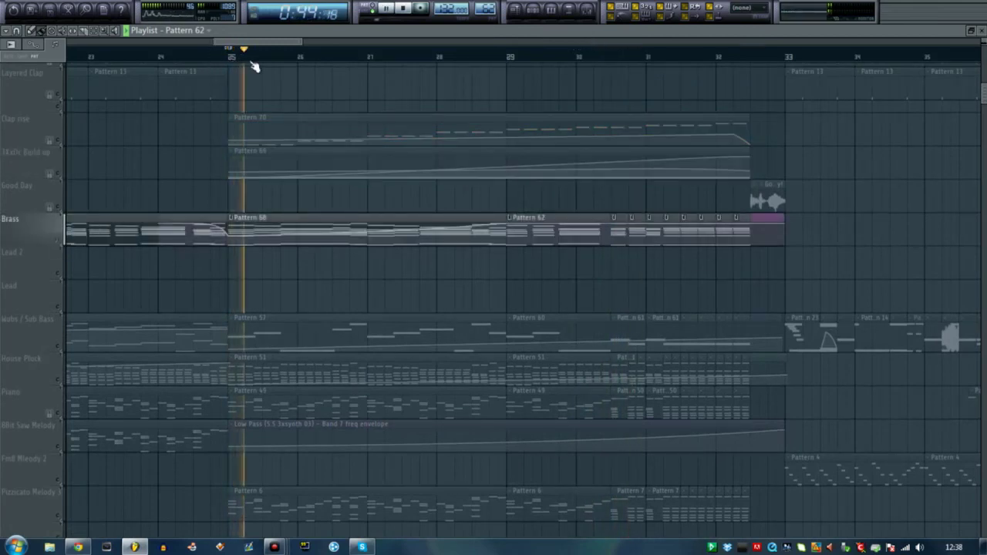
scroll(254, 61, down, 2)
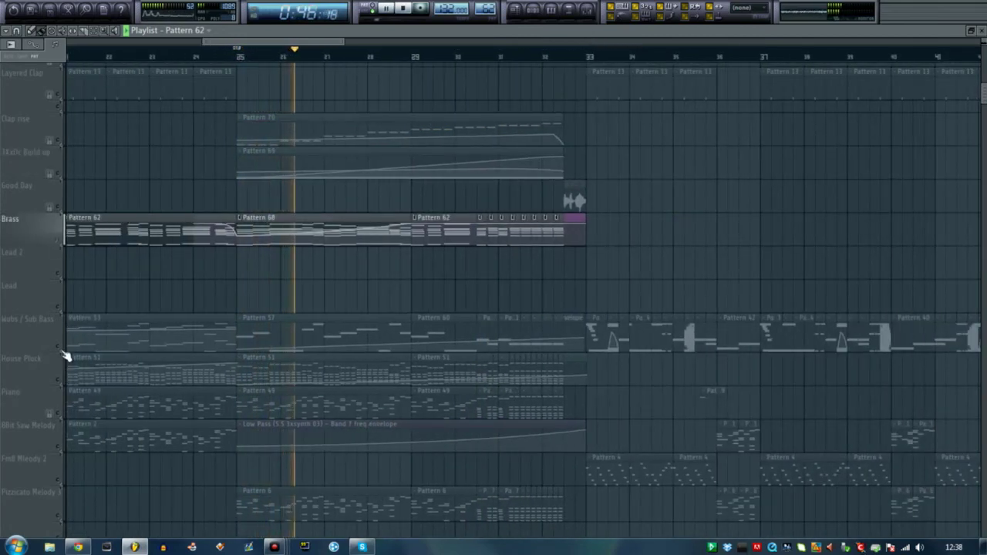
scroll(68, 355, down, 4)
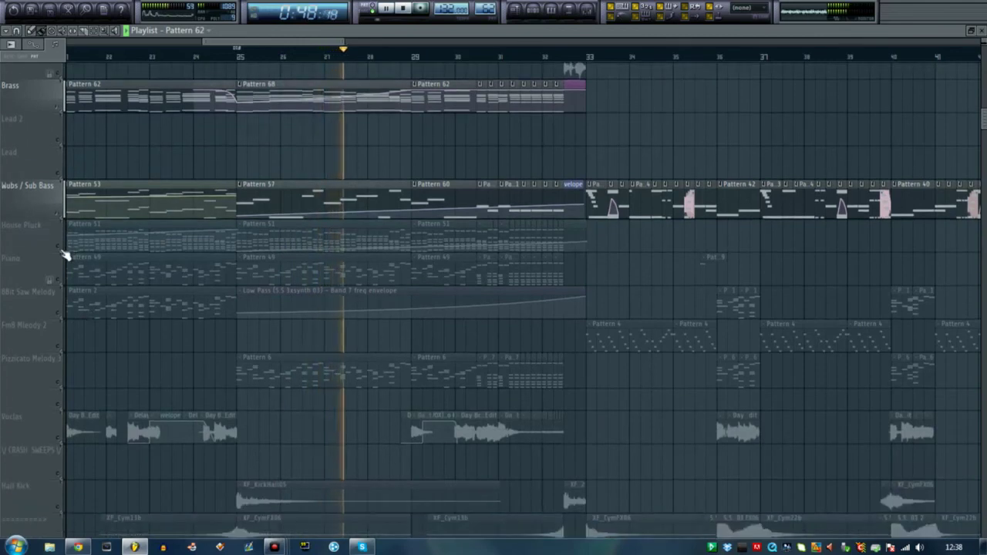
click(63, 253)
click(61, 283)
key(space)
Step: Solo the Pizzicato Melody 3 track, play it from bar 25 and re-enable all tracks
click(61, 384)
right_click(61, 384)
key(space)
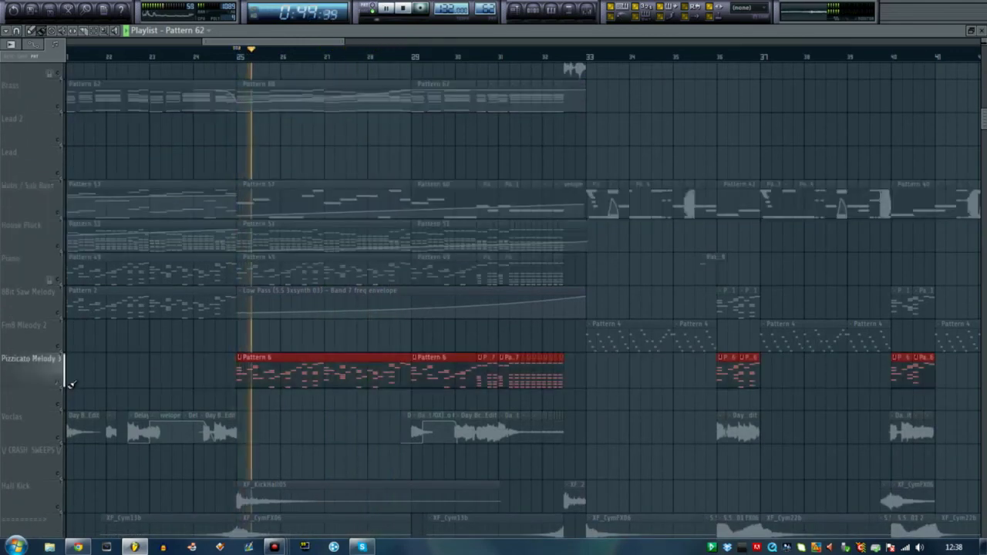
key(space)
right_click(63, 385)
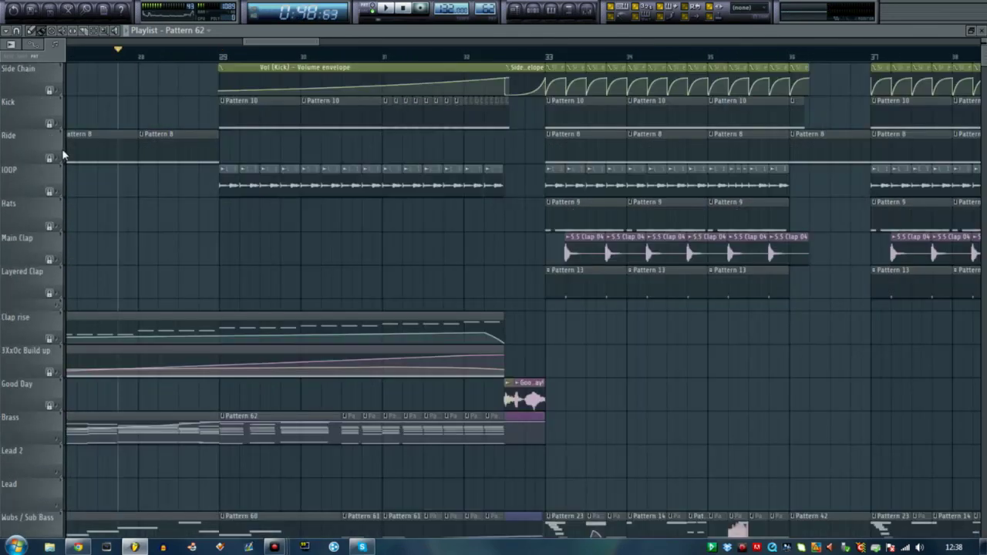
Step: Solo the Ride track, add the LOOP track and listen to both around bar 29
right_click(63, 154)
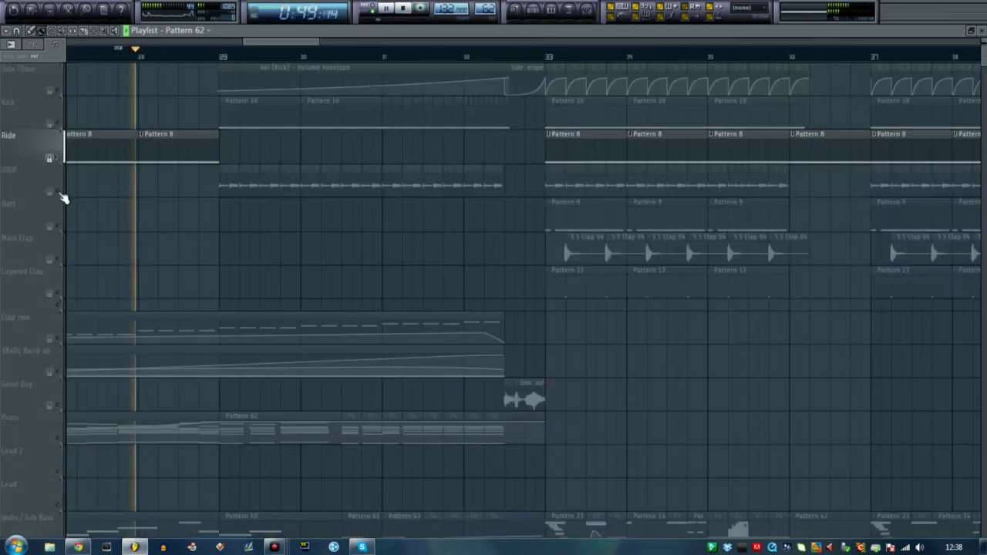
click(60, 193)
key(space)
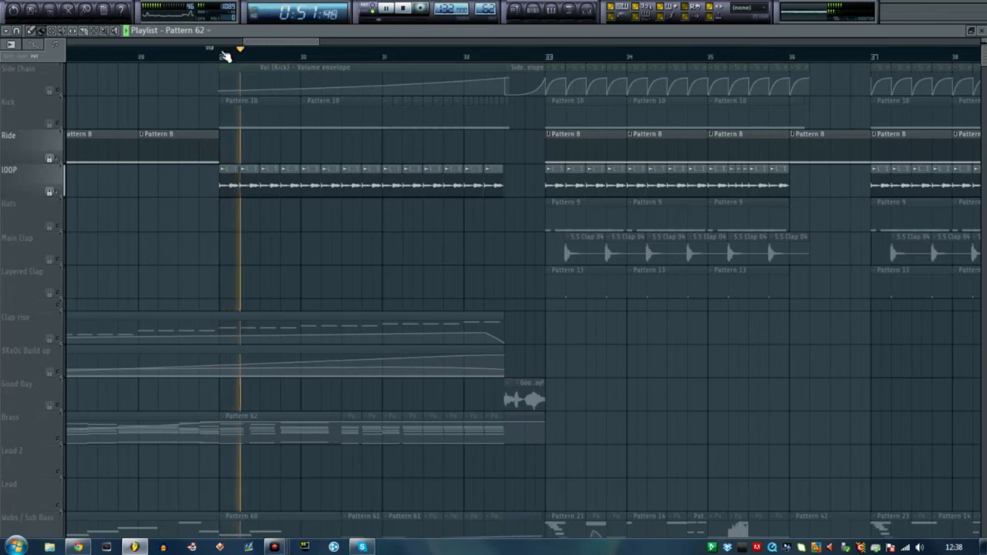
key(space)
Step: Add the Kick and Side Chain tracks to Ride and LOOP and play them from bar 29
click(221, 53)
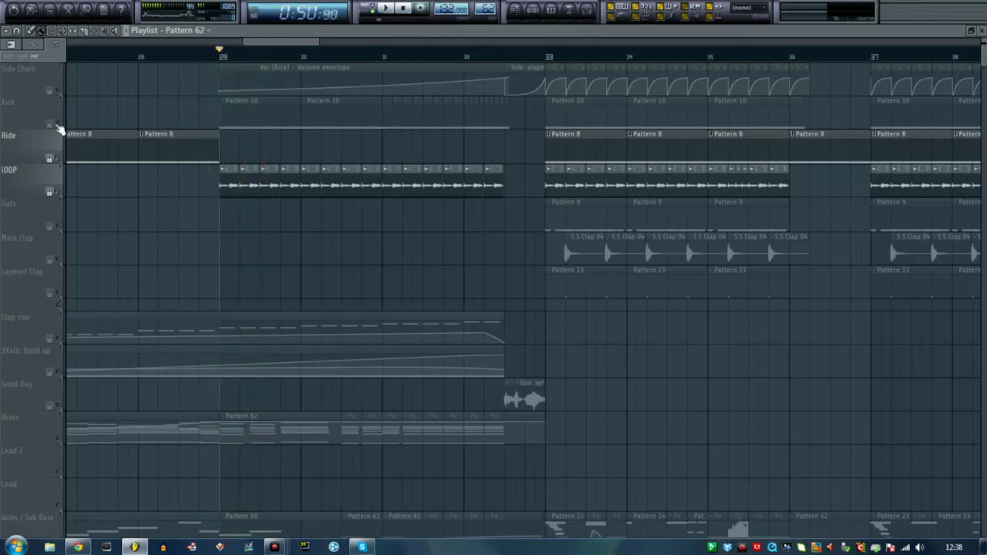
click(60, 126)
click(63, 93)
key(space)
drag(282, 44, 294, 45)
scroll(297, 58, down, 5)
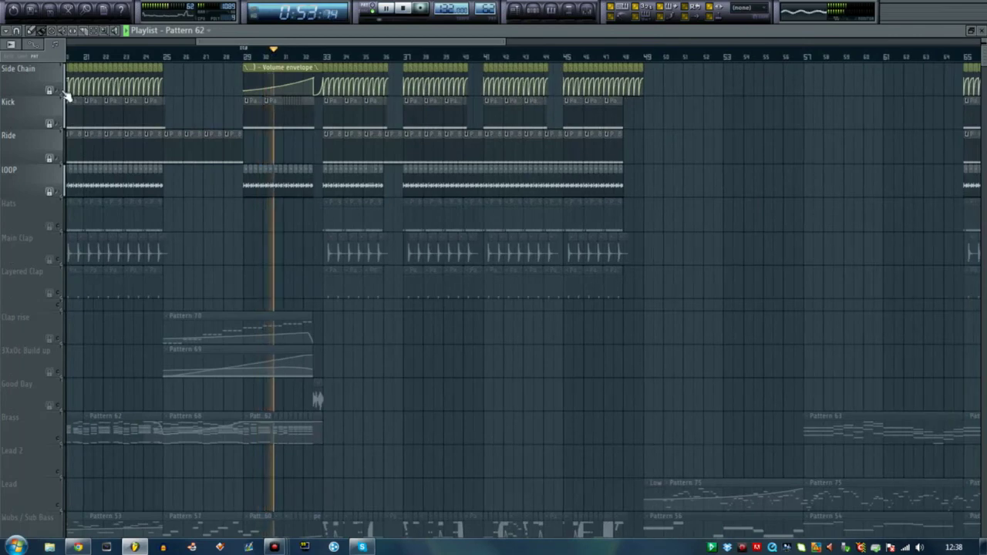
Step: Isolate the Side Chain track, re-enable all tracks and stop playback
right_click(62, 92)
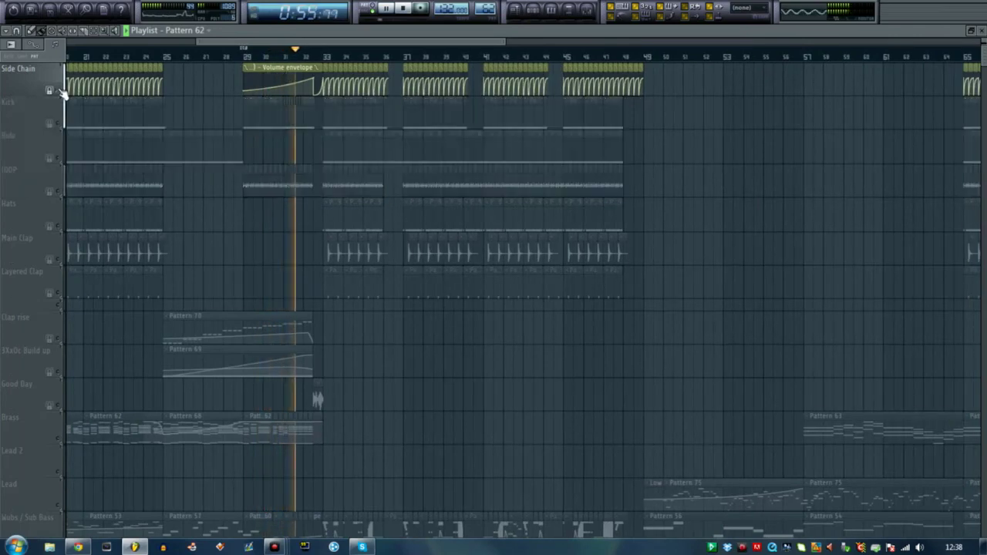
right_click(62, 92)
scroll(317, 65, up, 4)
key(space)
Step: View the channel settings of the Fill 03 clip on the Good Day track and close them
scroll(320, 329, down, 4)
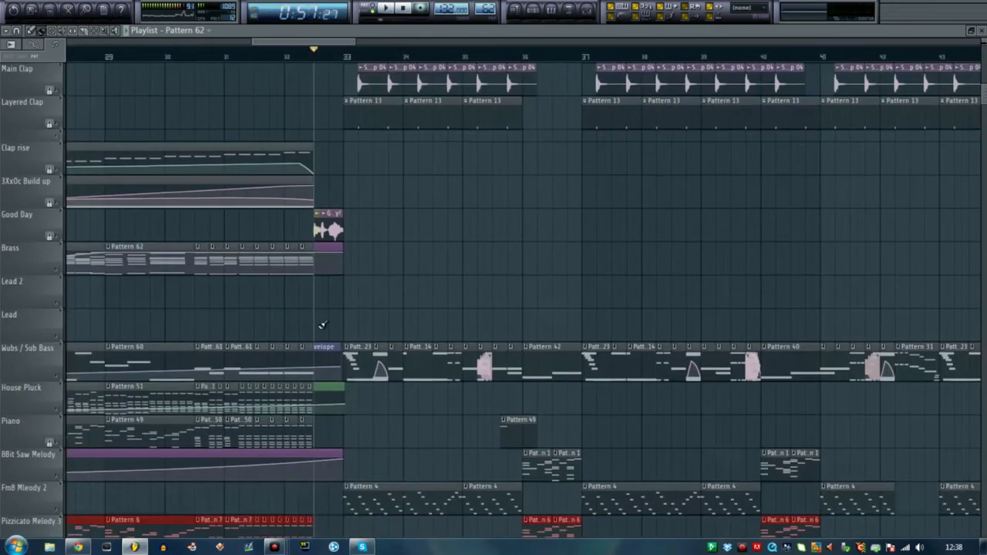
scroll(313, 219, up, 5)
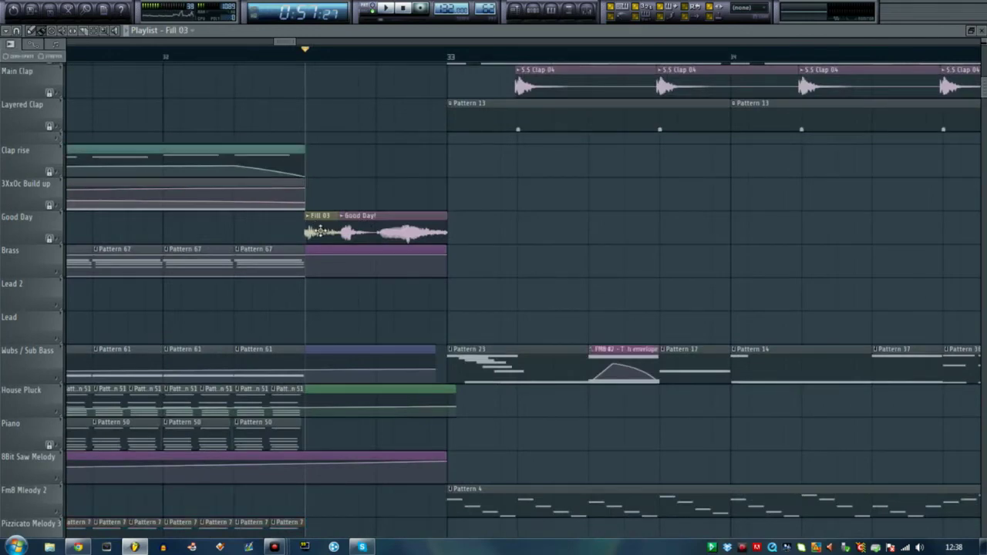
double_click(319, 232)
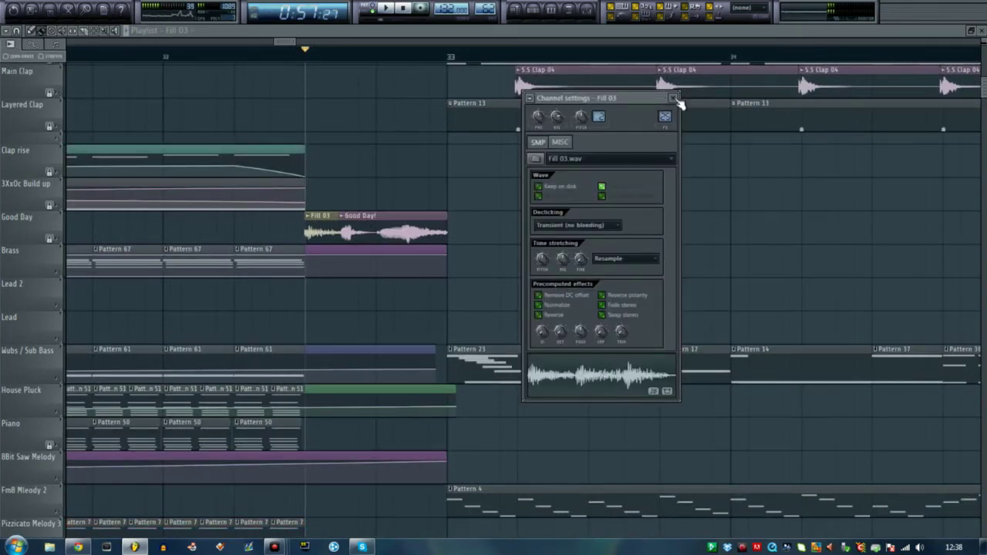
click(677, 100)
Step: View the channel settings of the XF_KickHall05 #2 clip on the Hall Kick track and close them
scroll(325, 311, down, 5)
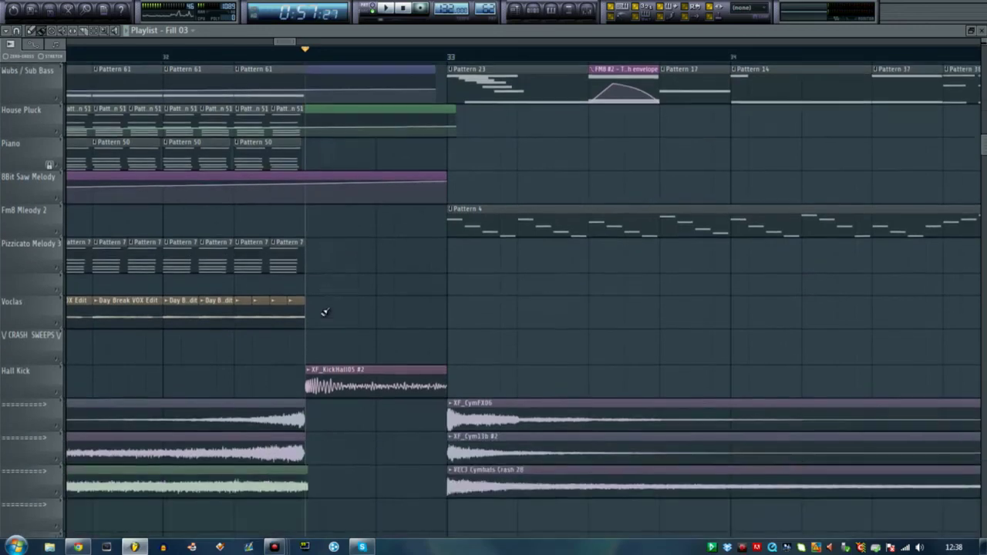
scroll(325, 311, up, 8)
scroll(319, 406, down, 7)
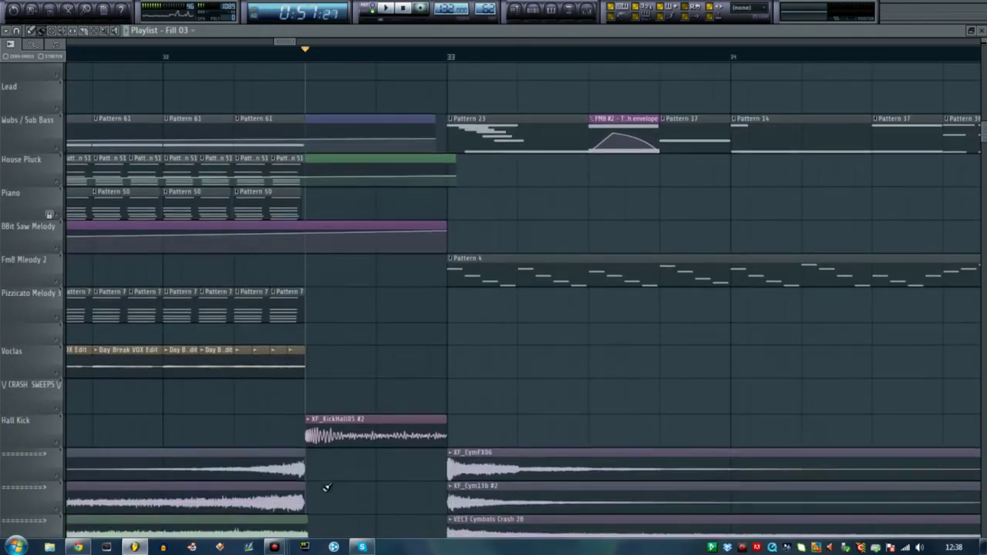
double_click(338, 437)
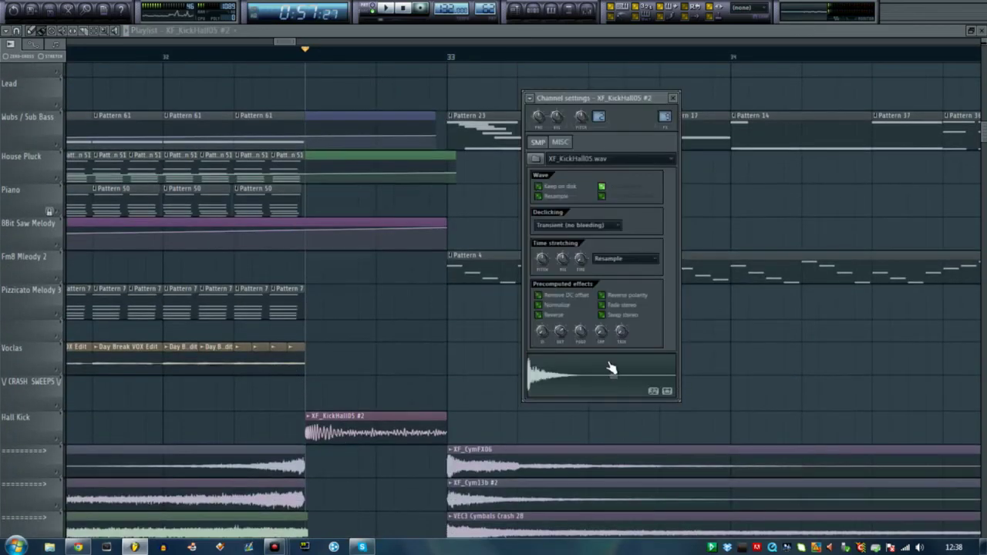
click(677, 100)
Step: Review the tracks around the drop and play all of them from bar 33
scroll(392, 149, up, 5)
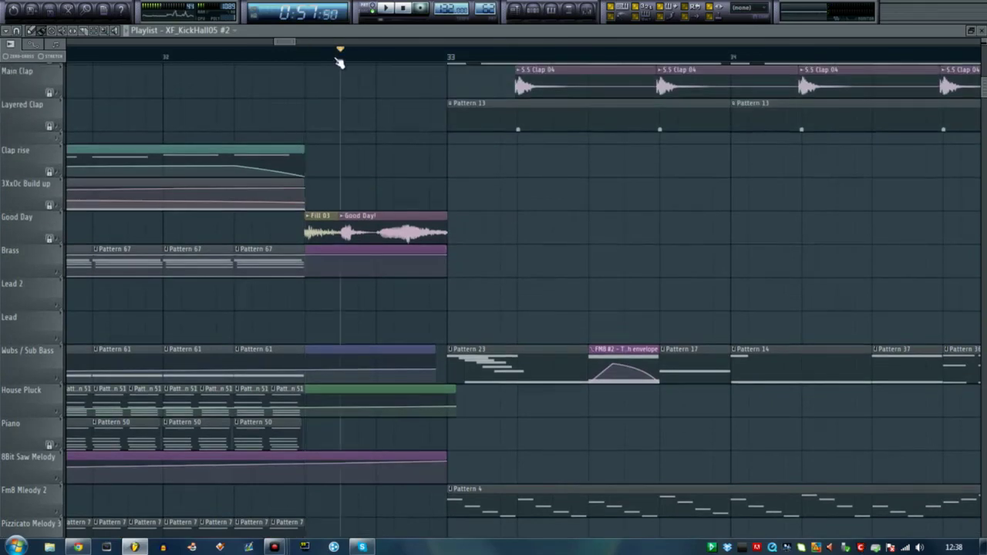
scroll(424, 104, up, 5)
scroll(446, 56, down, 5)
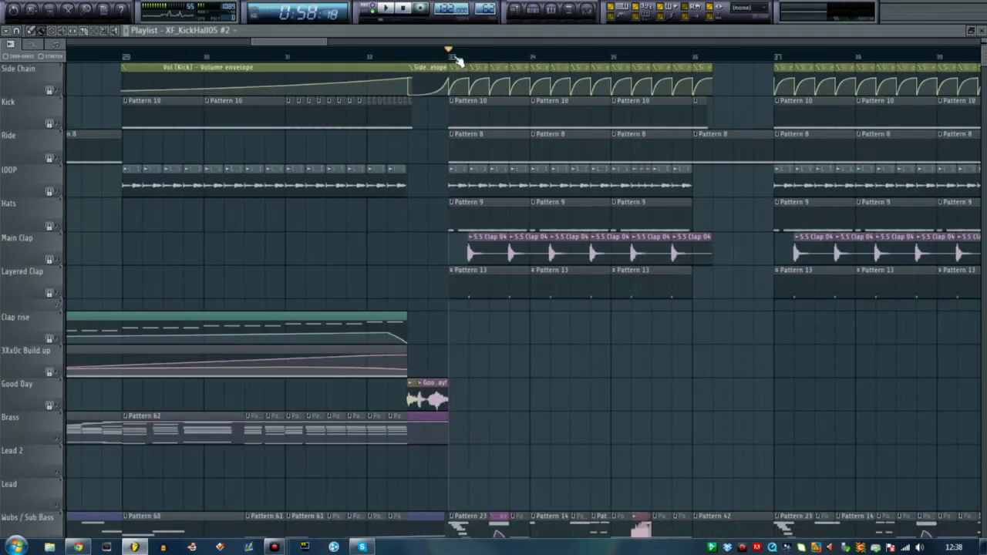
scroll(543, 108, down, 5)
scroll(559, 130, up, 3)
scroll(569, 141, down, 5)
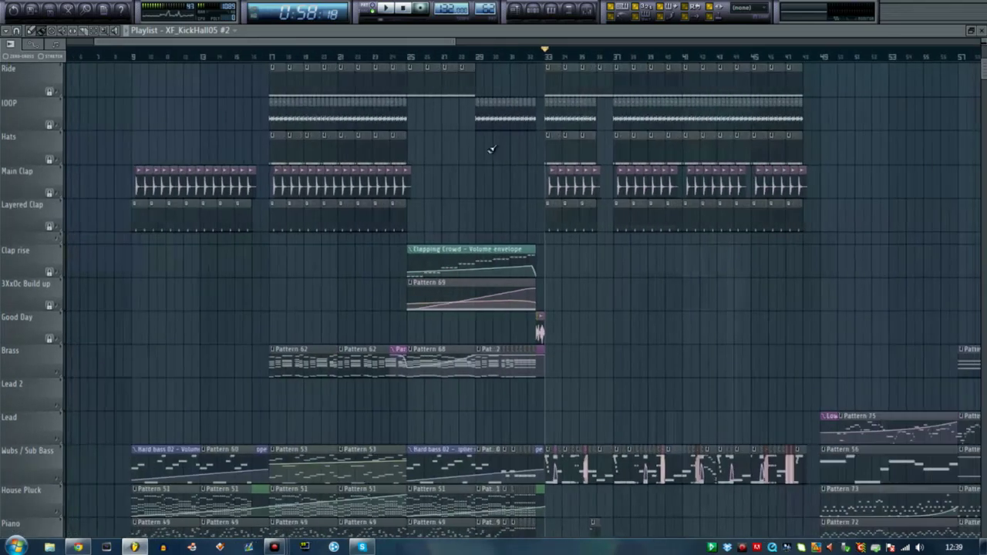
scroll(532, 120, up, 2)
scroll(615, 200, up, 5)
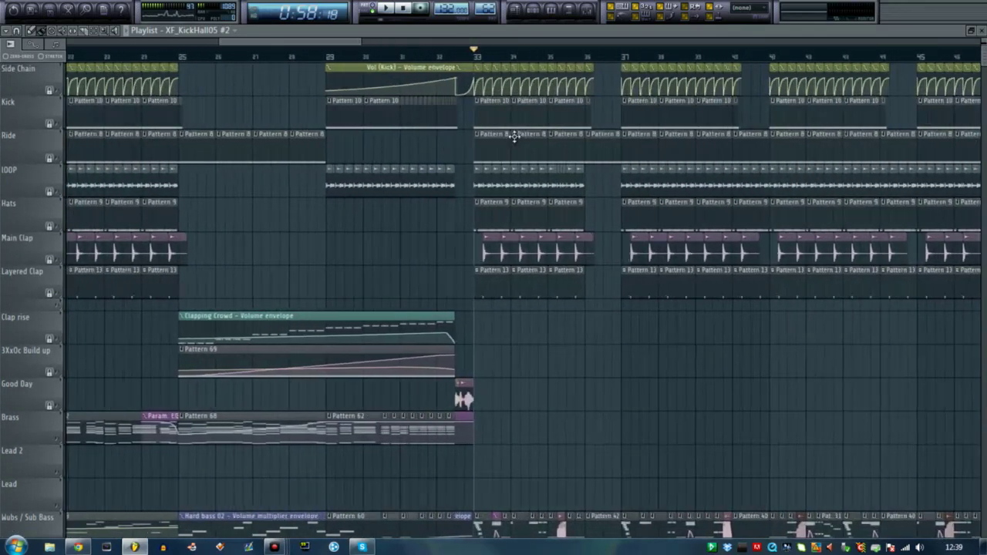
key(space)
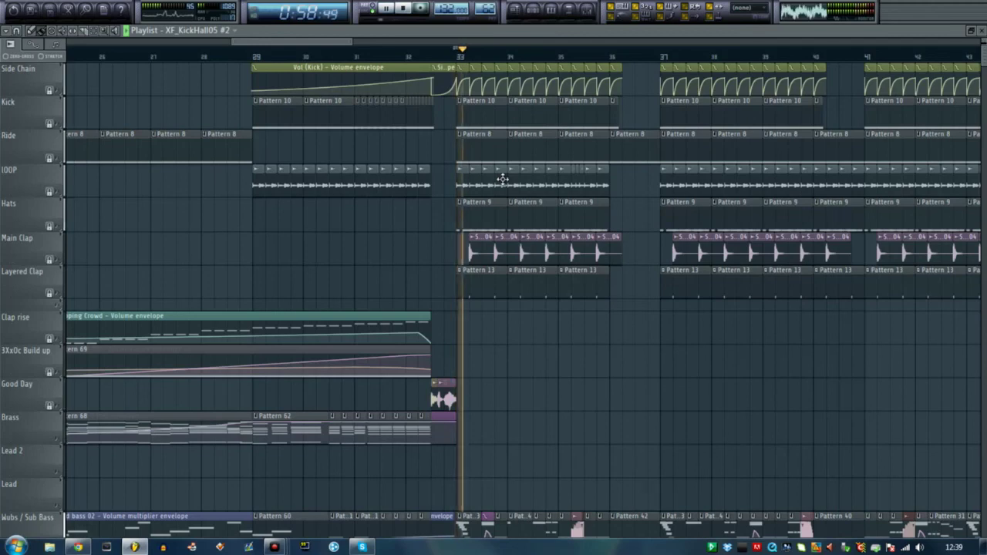
scroll(498, 199, down, 7)
mouse_move(331, 43)
mouse_down()
mouse_move(362, 45)
mouse_move(340, 53)
mouse_up()
key(space)
Step: Solo the Fm8 Mleody 2 track and play its Pattern 4 clips from bar 33
scroll(154, 208, down, 5)
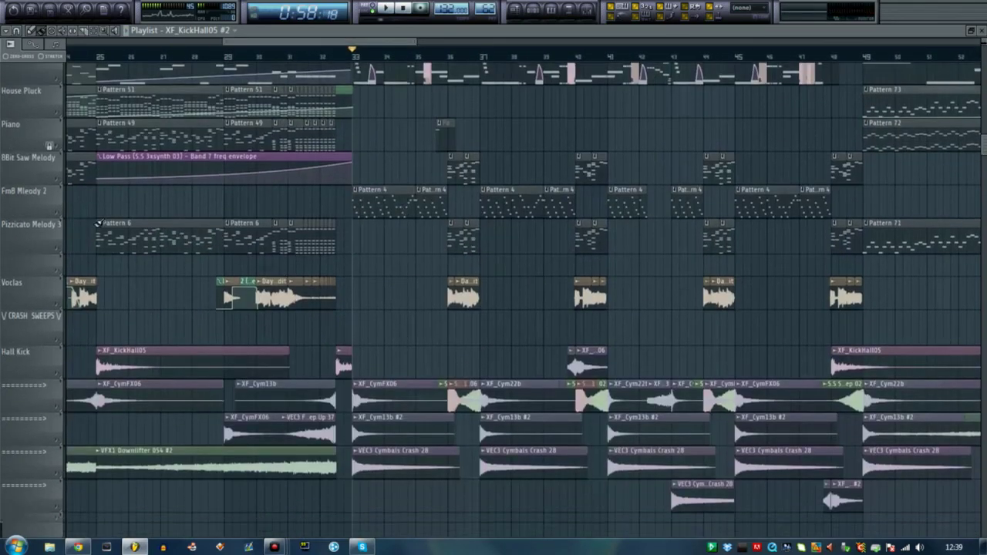
right_click(58, 212)
key(space)
scroll(313, 217, up, 1)
scroll(370, 246, up, 2)
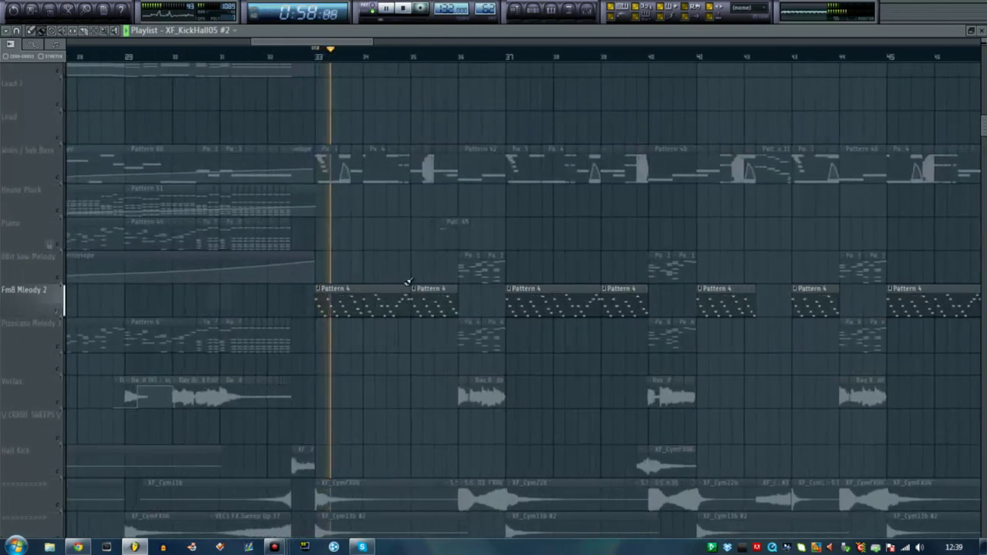
scroll(360, 280, up, 2)
key(space)
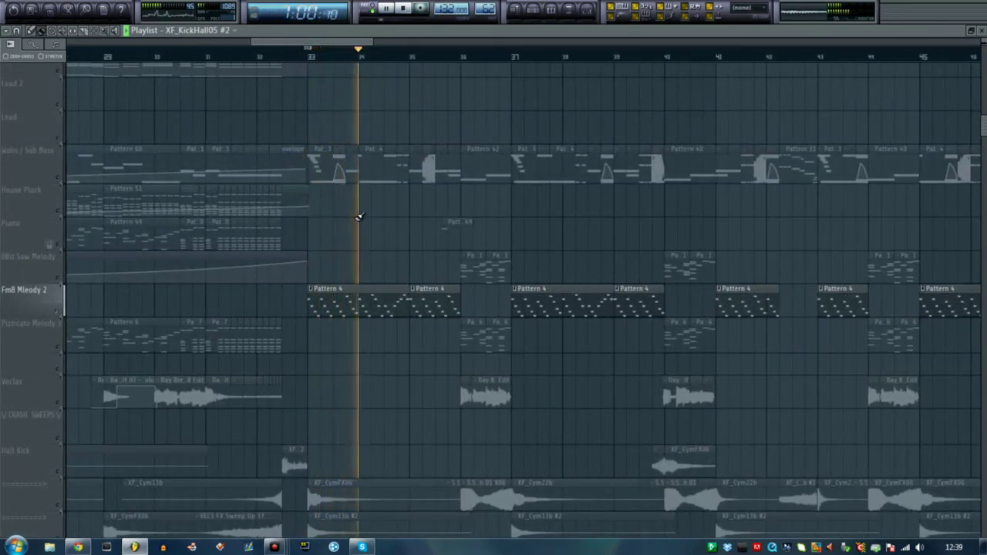
Step: Replay the Pattern 4 clips of the soloed Fm8 Mleody 2 track from bar 33
key(space)
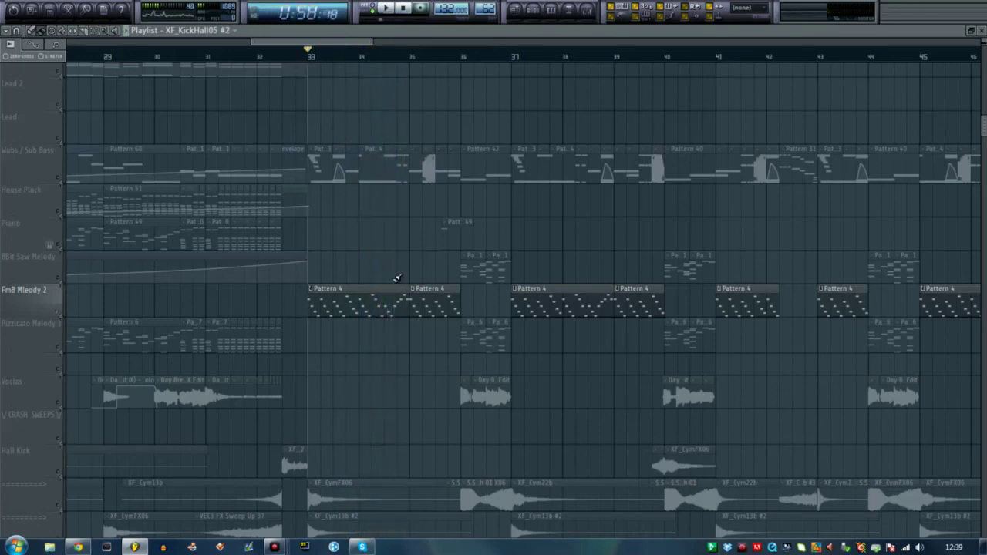
key(space)
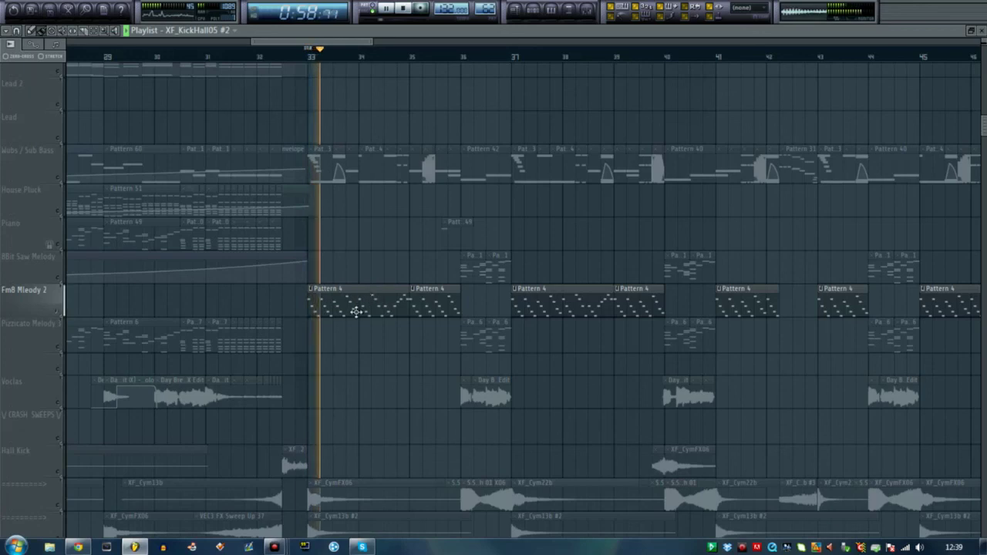
click(388, 58)
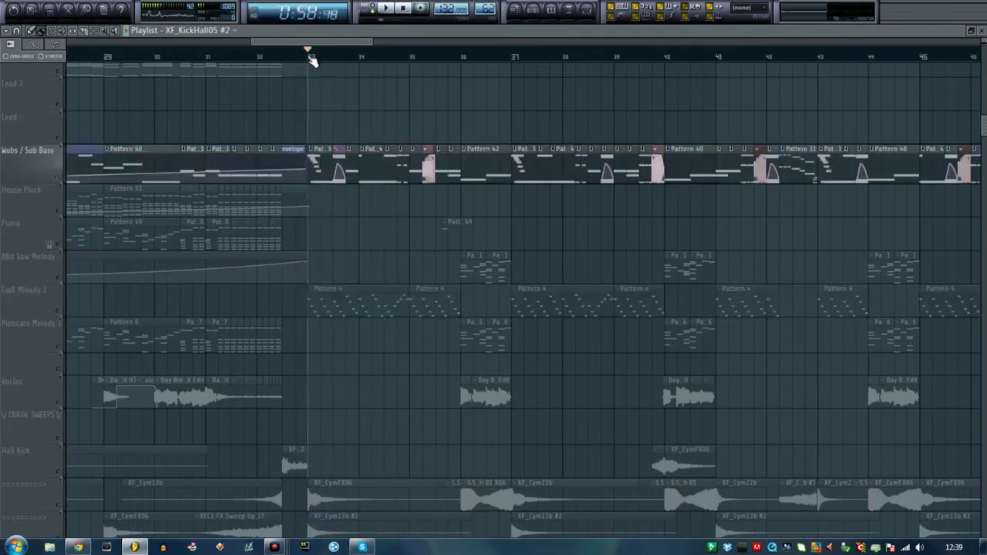
Step: Solo the Wubs / Sub Bass track and audition its clips between bars 33 and 42
scroll(311, 61, up, 4)
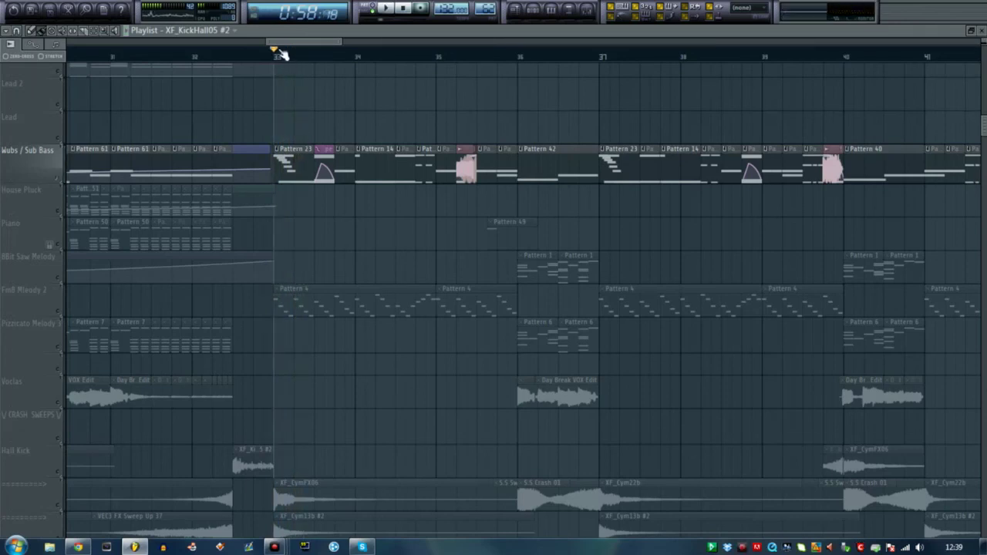
scroll(303, 55, down, 3)
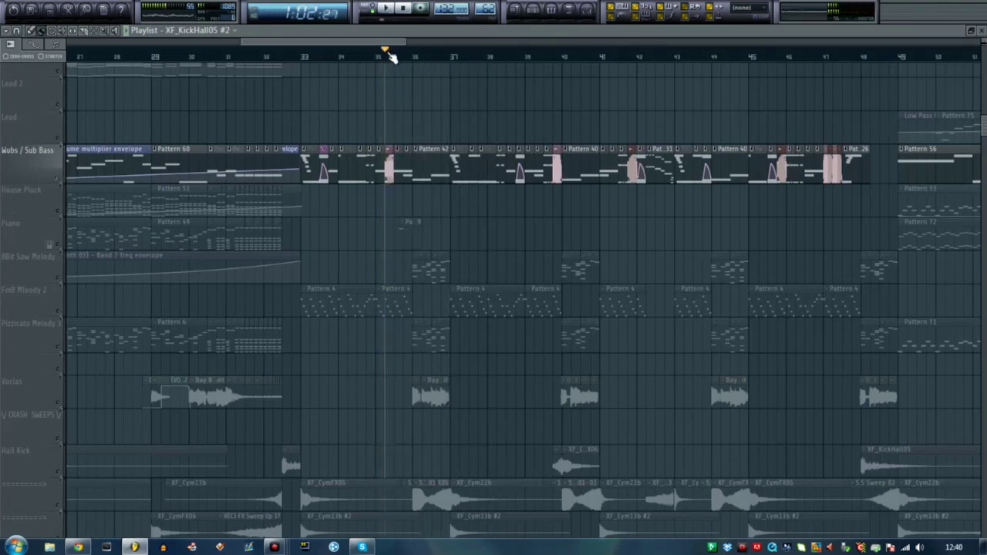
click(386, 59)
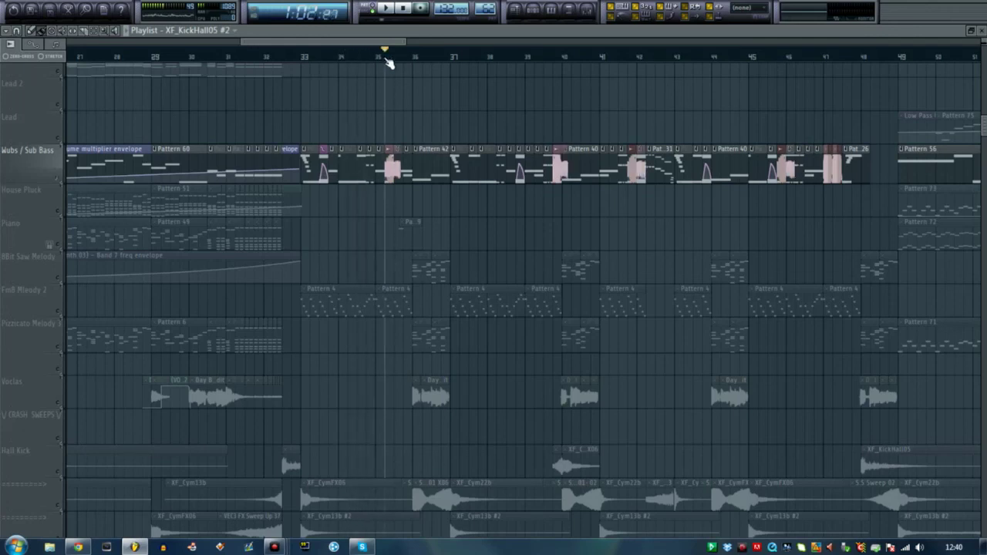
drag(578, 72, 661, 75)
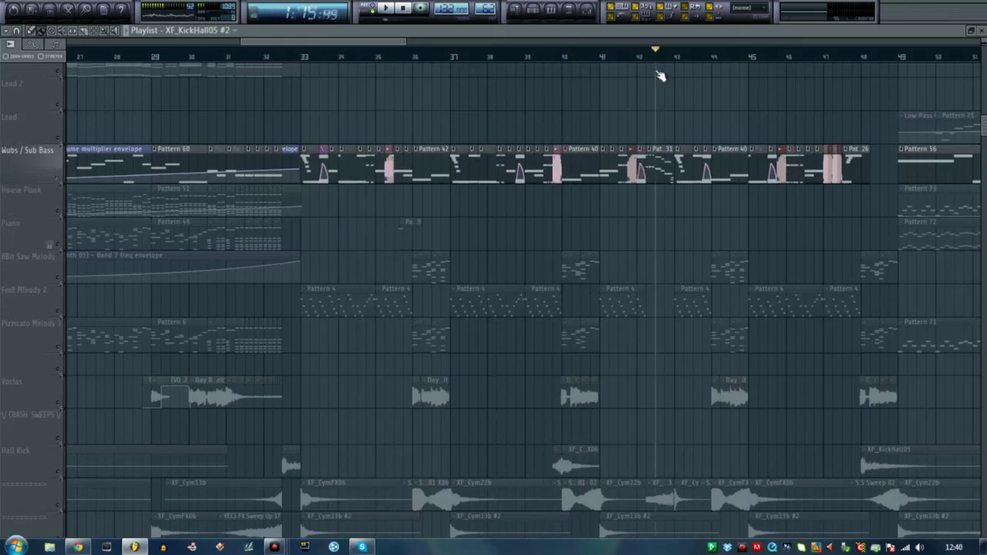
click(344, 60)
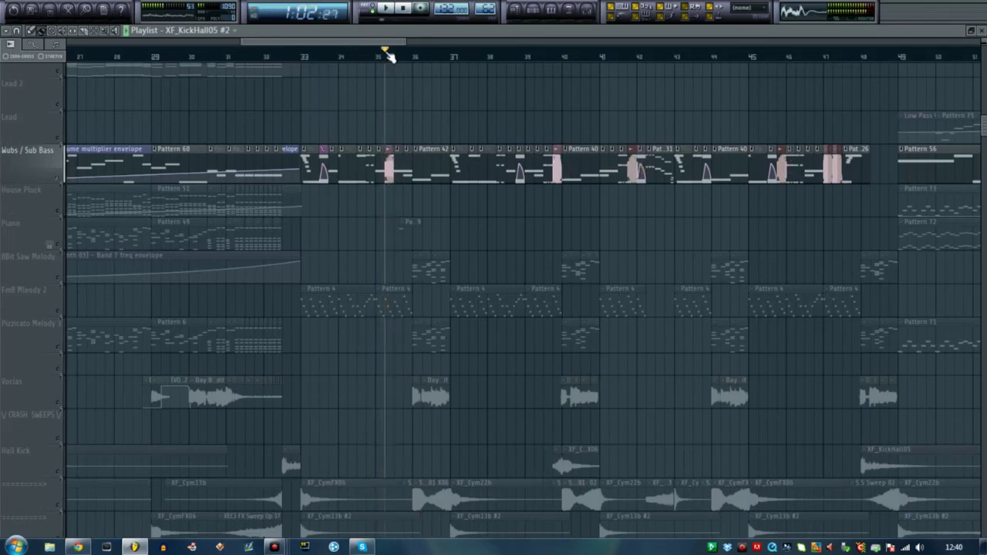
Step: Move the FM8 #3 envelope clip at bar 47 onto the Lead track and back onto the Wubs / Sub Bass track
drag(383, 43, 403, 44)
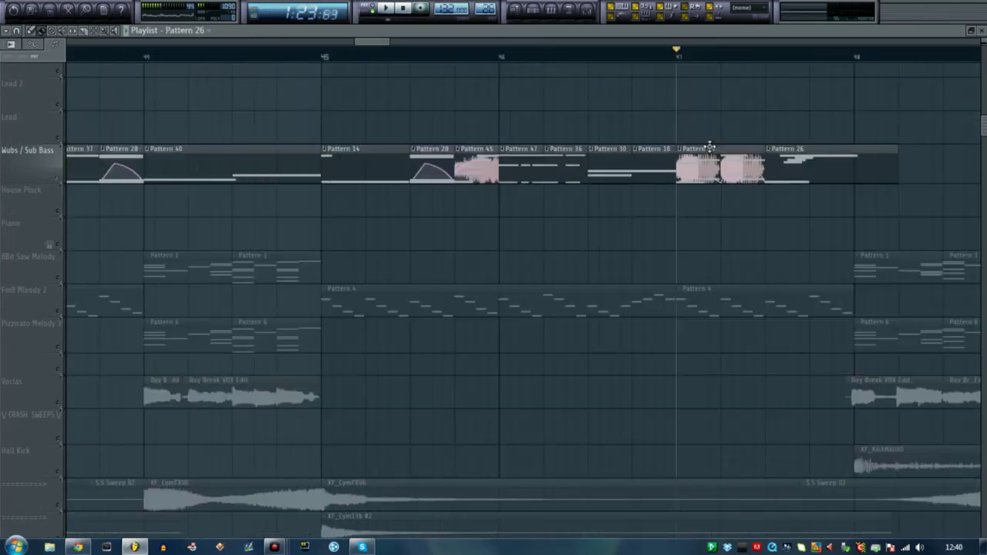
key(space)
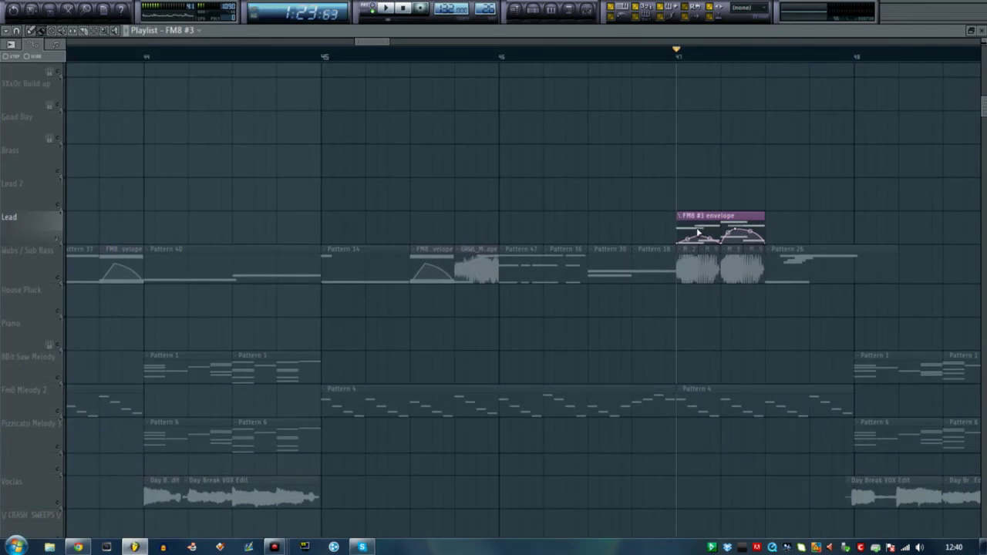
key(space)
drag(711, 215, 710, 254)
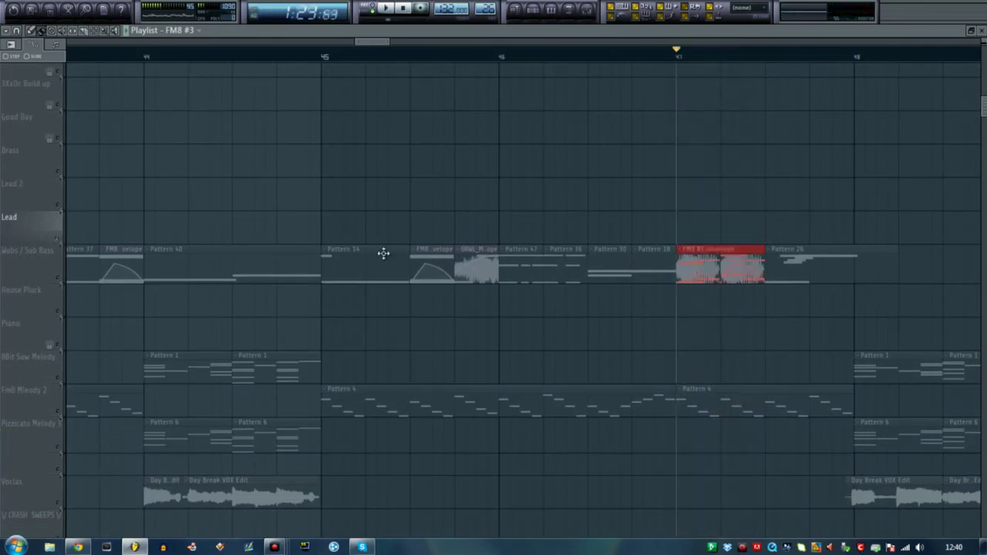
Step: Solo the Wubs / Sub Bass track again and play it from bar 33
click(66, 281)
key(space)
key(space)
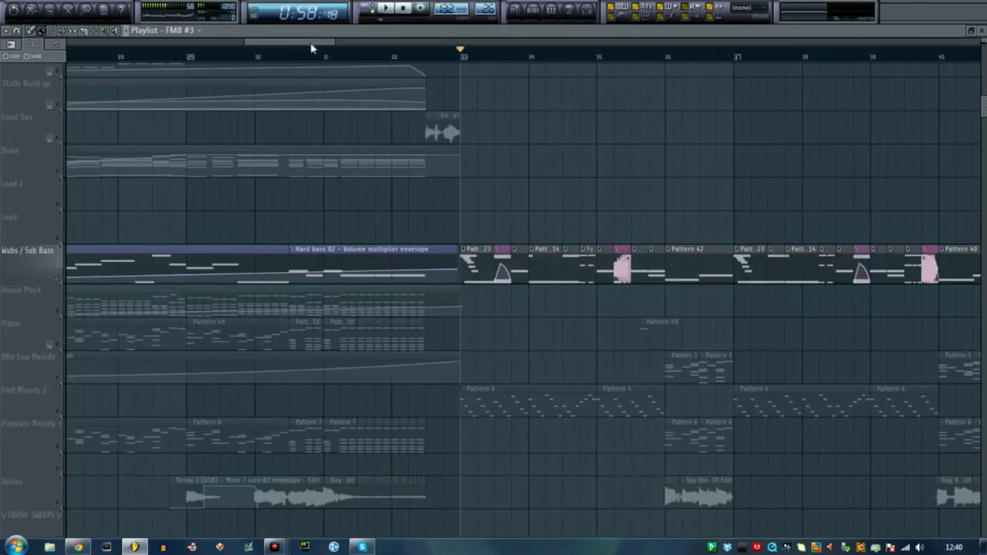
Step: Audition the Wubs / Sub Bass clips one after another from late bar 33 through bar 34 to bar 35
drag(310, 42, 330, 56)
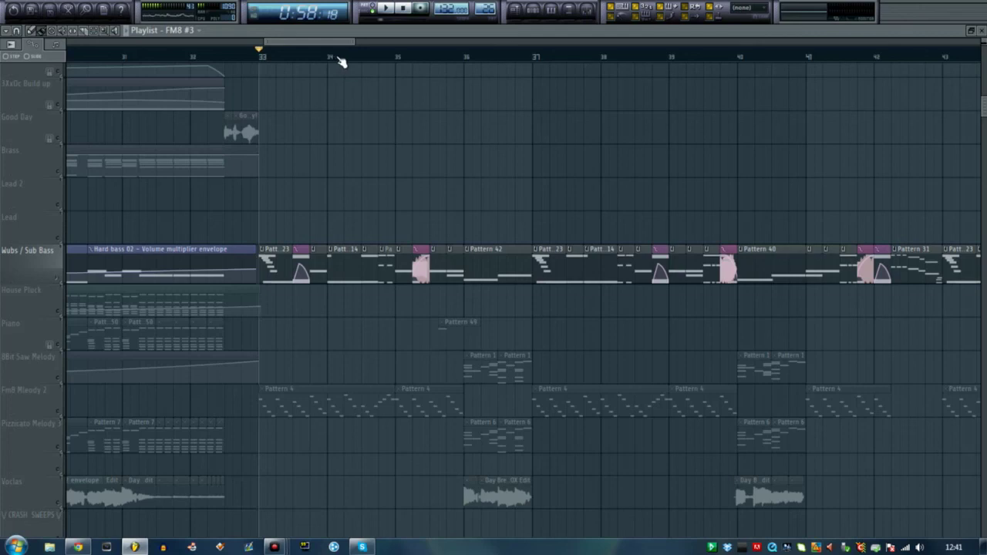
click(311, 57)
key(space)
key(space)
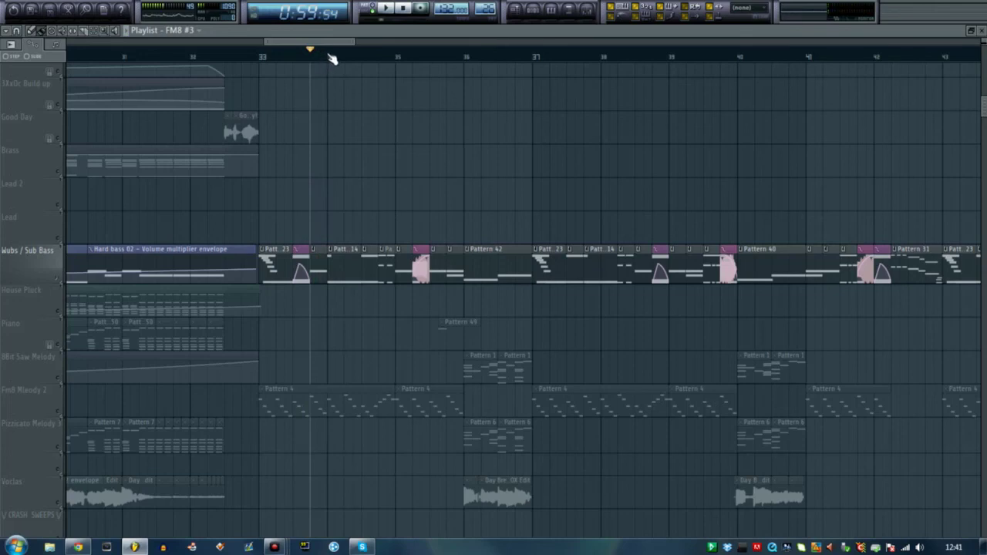
click(330, 57)
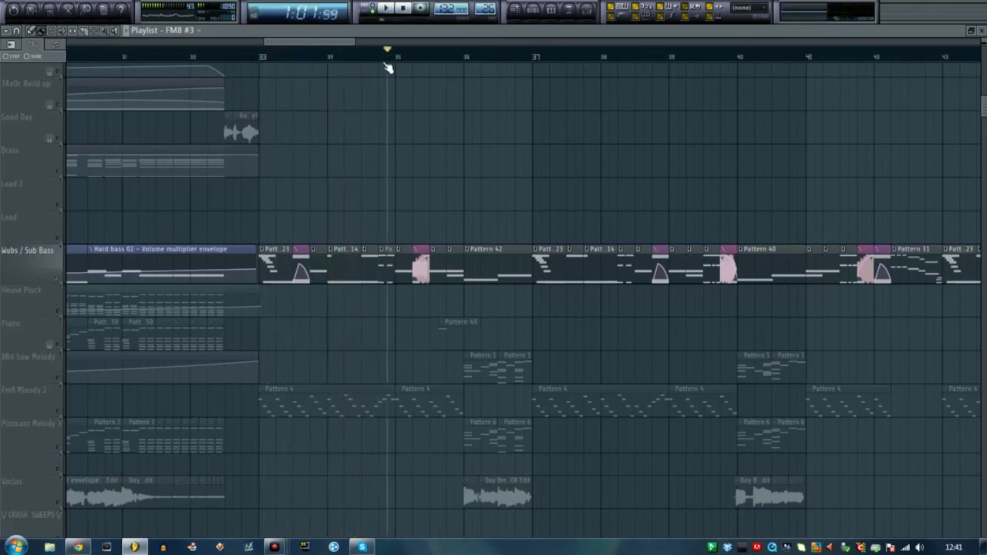
drag(333, 43, 337, 43)
click(347, 52)
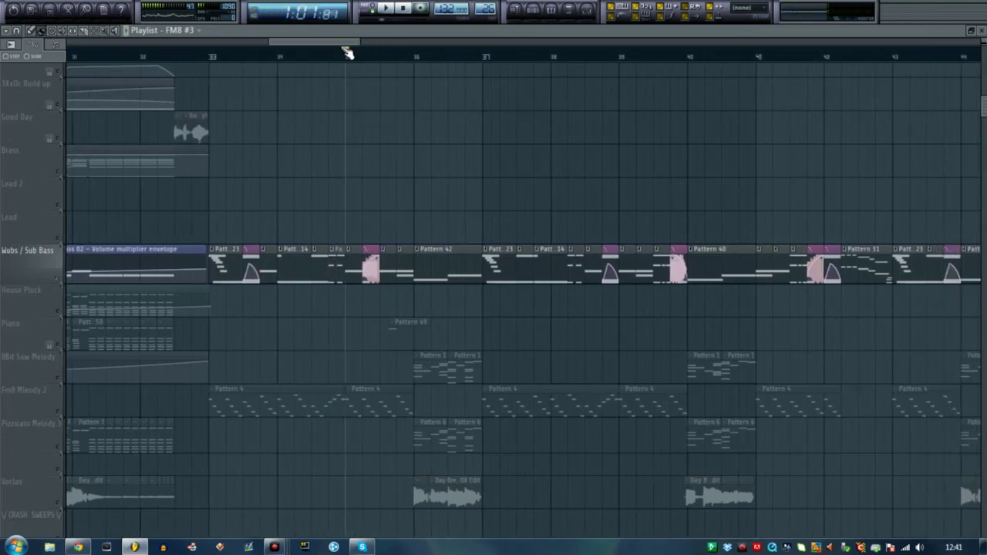
Step: Play the Wubs / Sub Bass clips starting at bar 35
scroll(347, 53, down, 2)
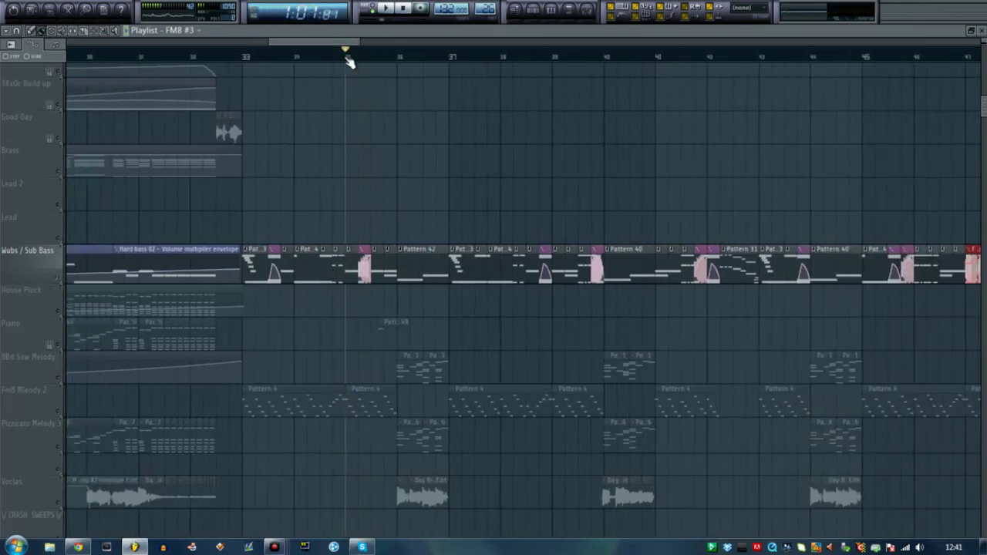
scroll(348, 57, up, 2)
scroll(361, 247, down, 1)
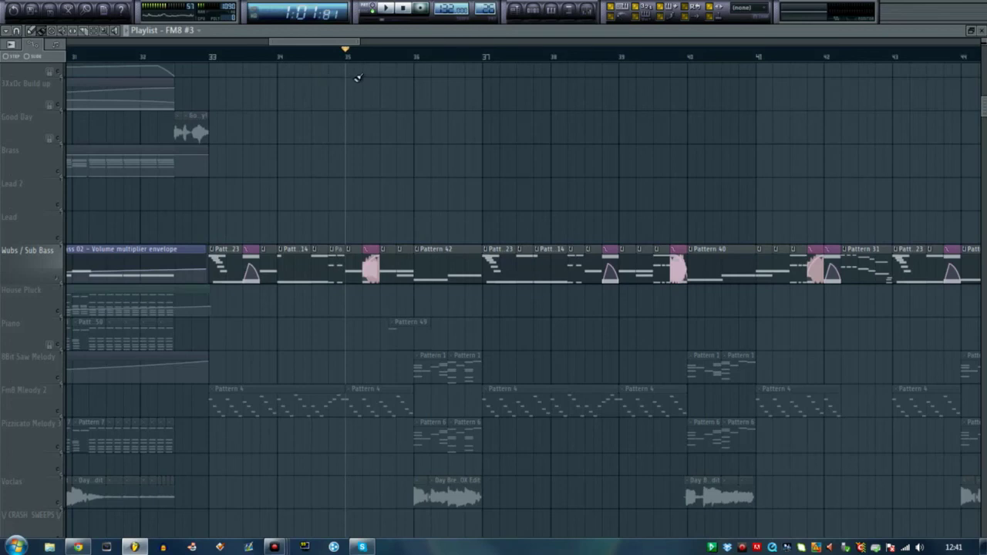
scroll(347, 54, up, 2)
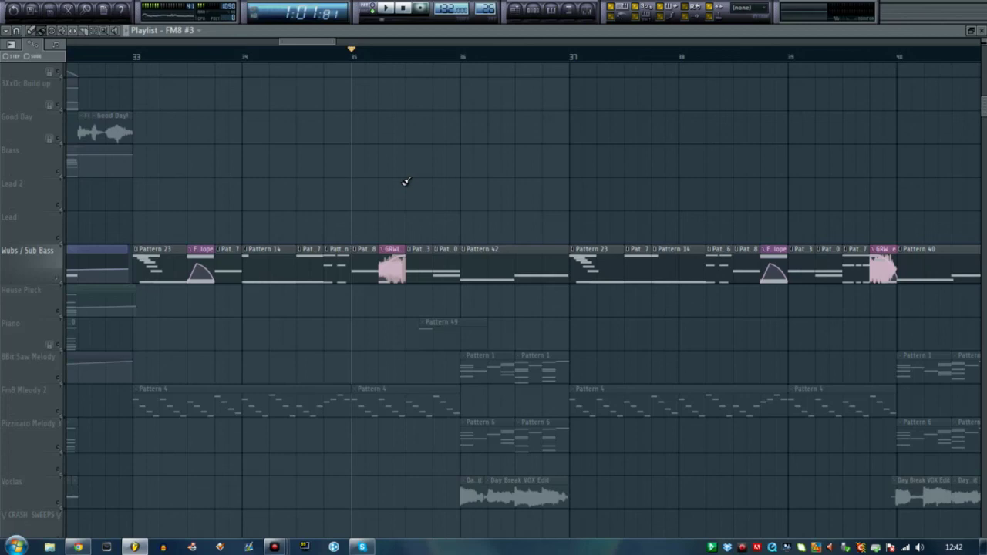
key(space)
key(space)
Step: Replay the Wubs / Sub Bass track from bar 33 and move the playback position forward through its clips to bar 35
click(143, 58)
key(space)
key(space)
drag(279, 59, 347, 65)
scroll(313, 49, down, 5)
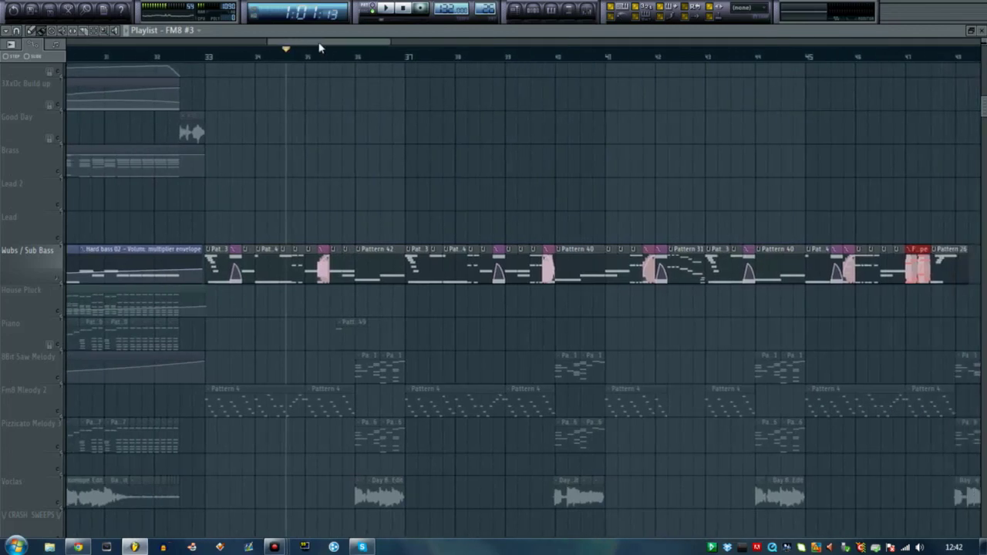
scroll(321, 46, left, 2)
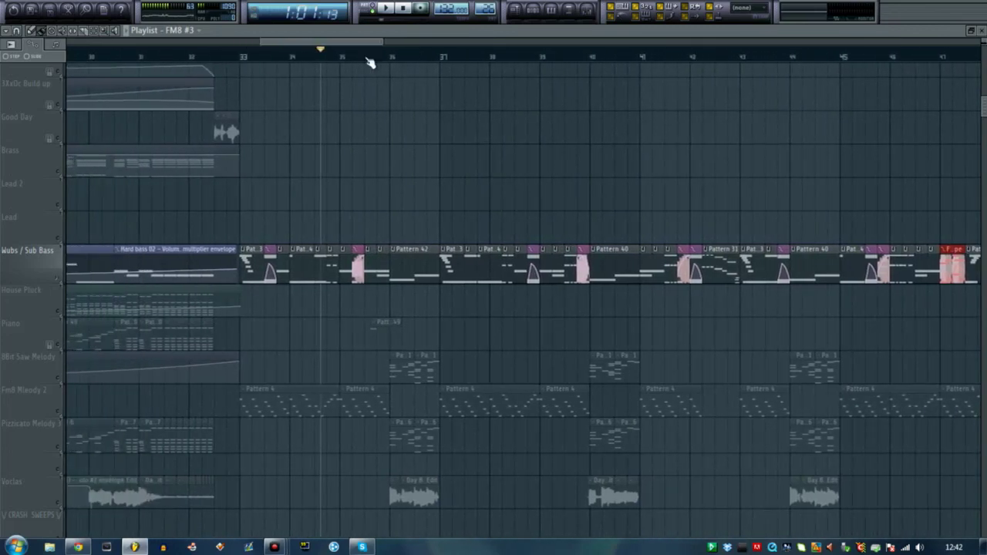
scroll(381, 53, up, 6)
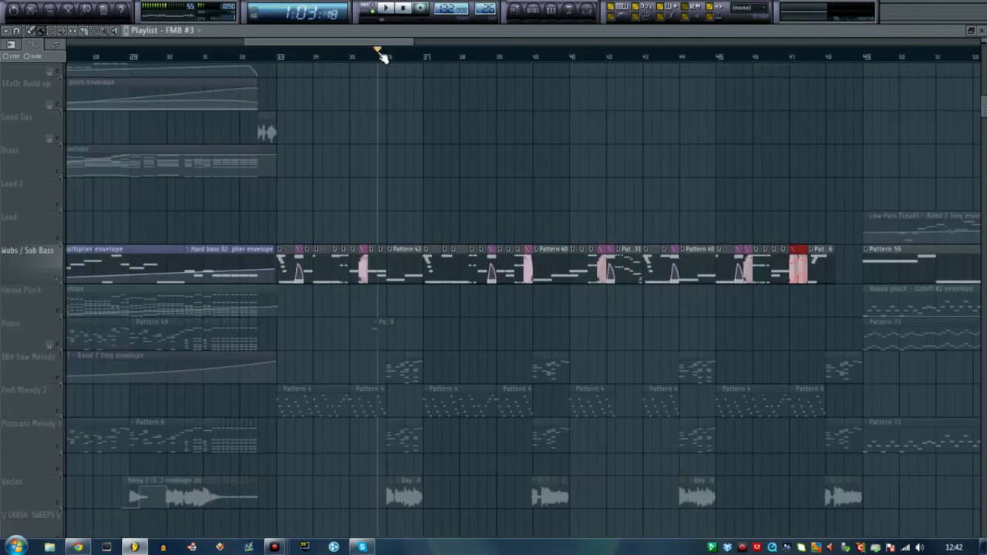
Step: Play the Pattern 17 clip in bar 33 and the Pattern 30 clip in bar 35 of the Wubs / Sub Bass track
drag(316, 44, 279, 46)
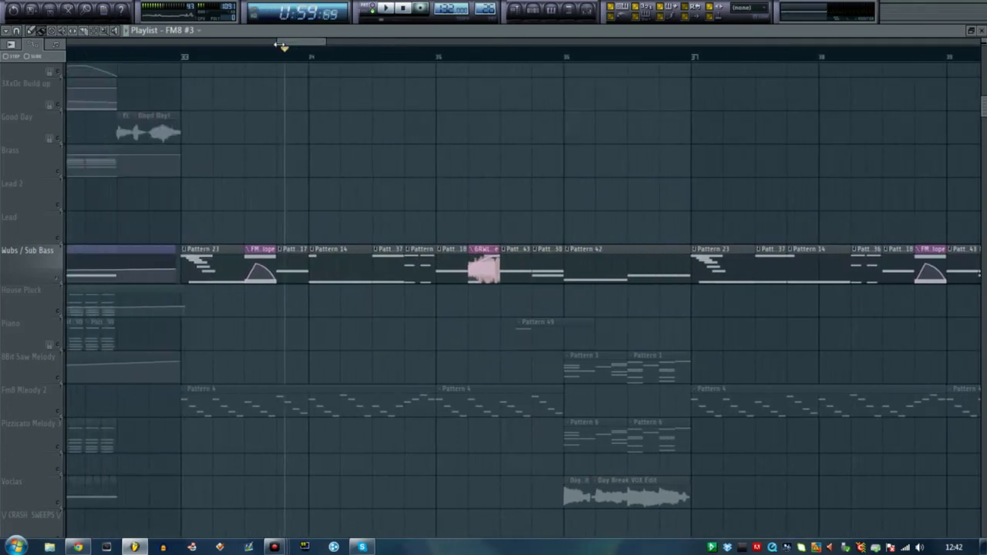
click(276, 55)
key(space)
key(space)
click(532, 56)
key(space)
key(space)
Step: Show the Wubs mixer track and play the Pattern 30 bass with that track's effects bypassed
drag(321, 44, 329, 45)
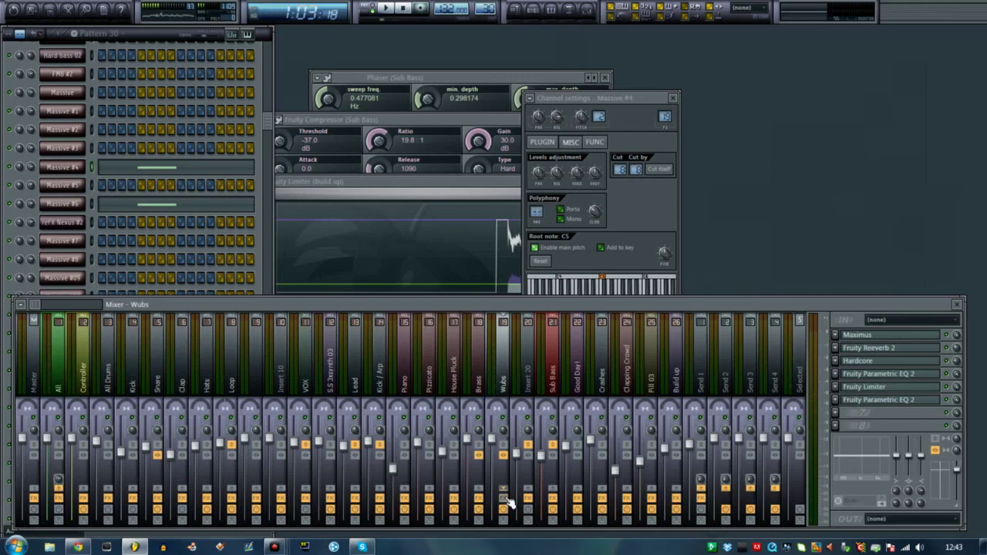
key(space)
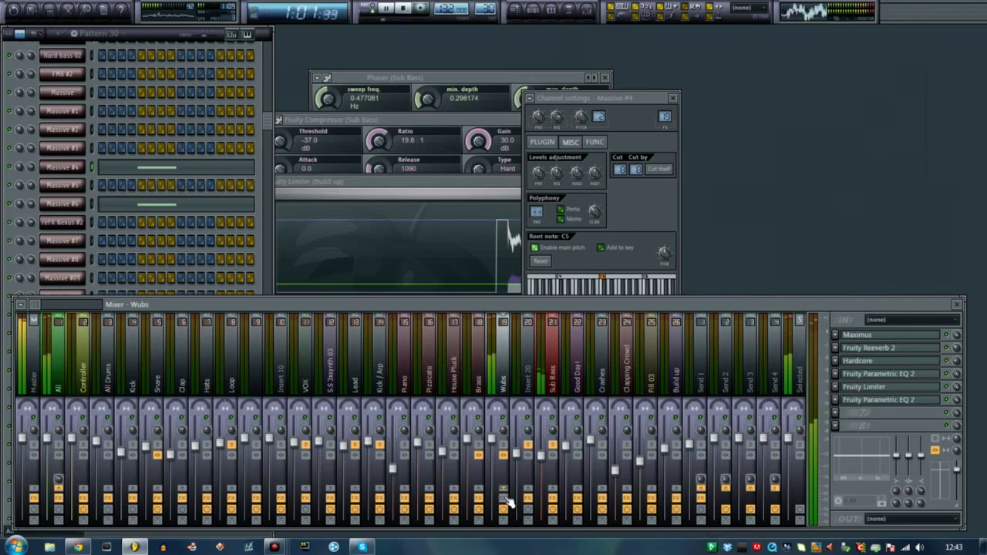
key(space)
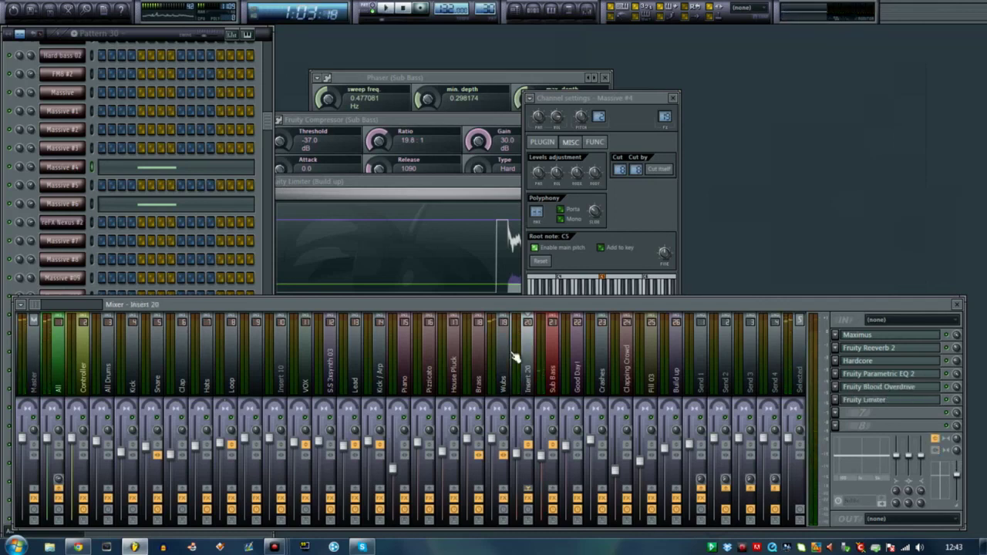
Step: Open Maximus on the Wubs mixer track, view its High, Mid and Low band curves, and close it
click(889, 337)
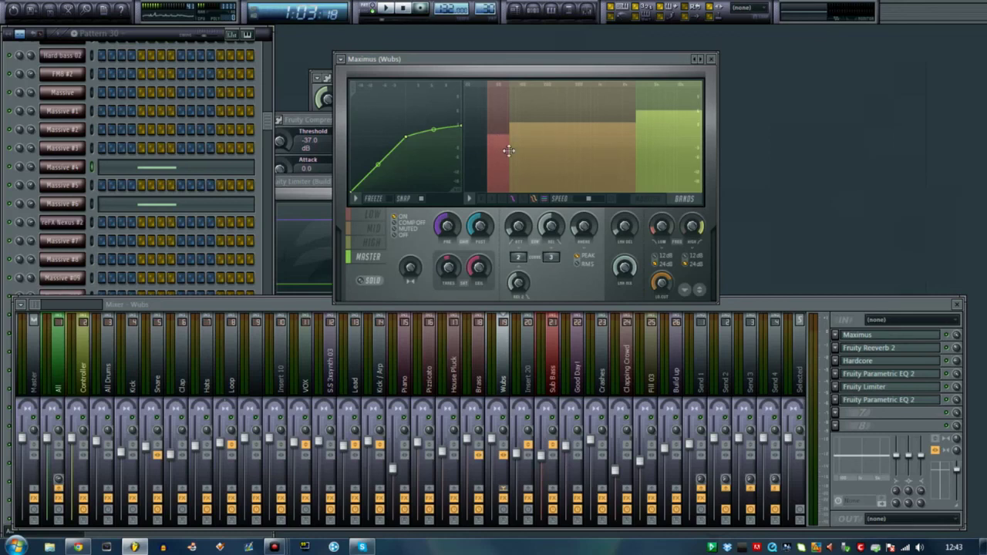
click(887, 374)
click(887, 374)
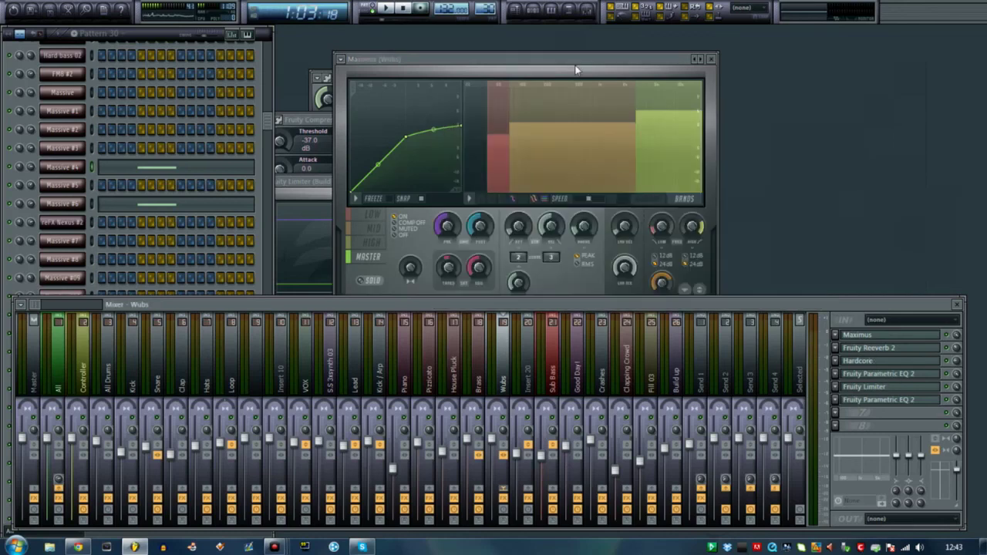
drag(586, 61, 600, 44)
click(378, 226)
click(381, 212)
click(384, 198)
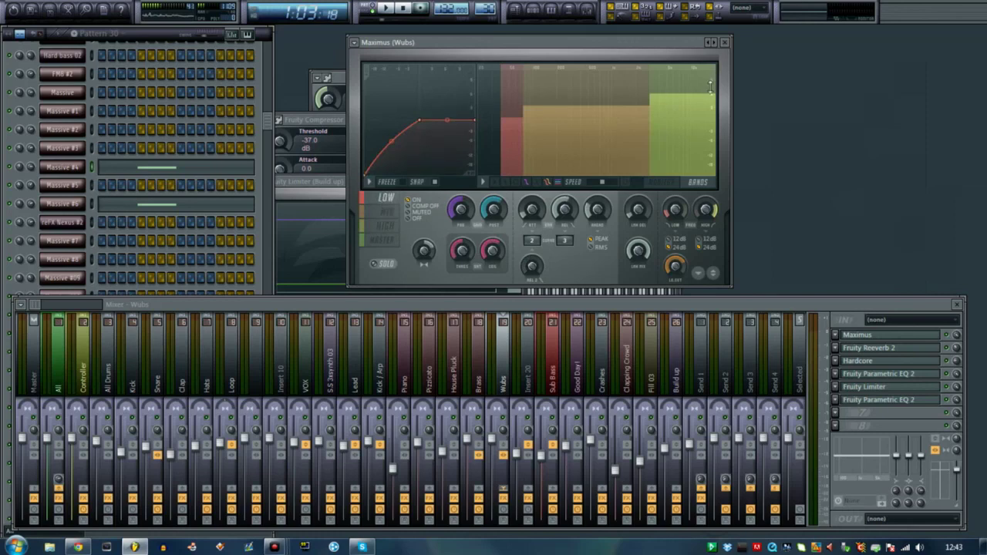
click(666, 183)
click(699, 183)
click(725, 43)
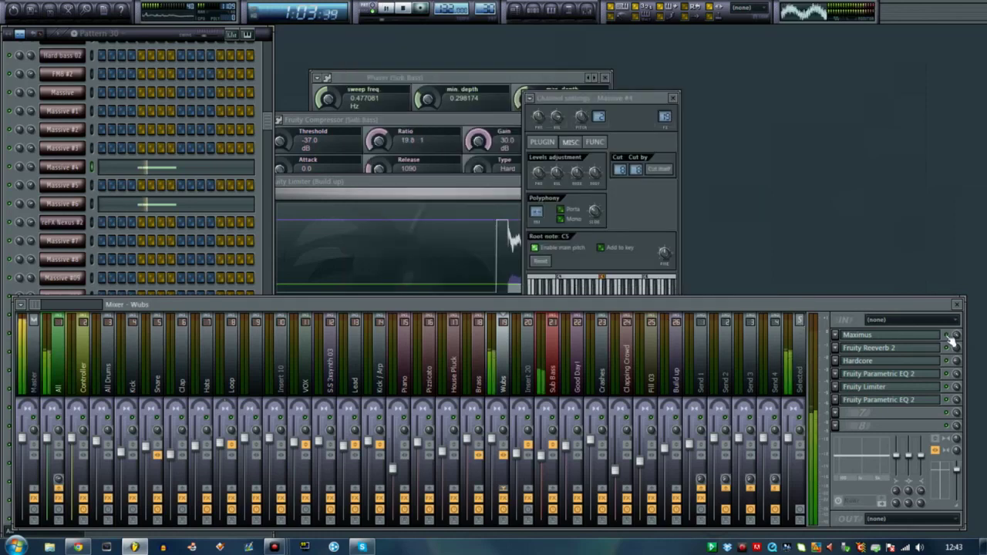
Step: View the Fruity Reeverb 2 and Hardcore effects of the Wubs mixer track and close them
click(880, 349)
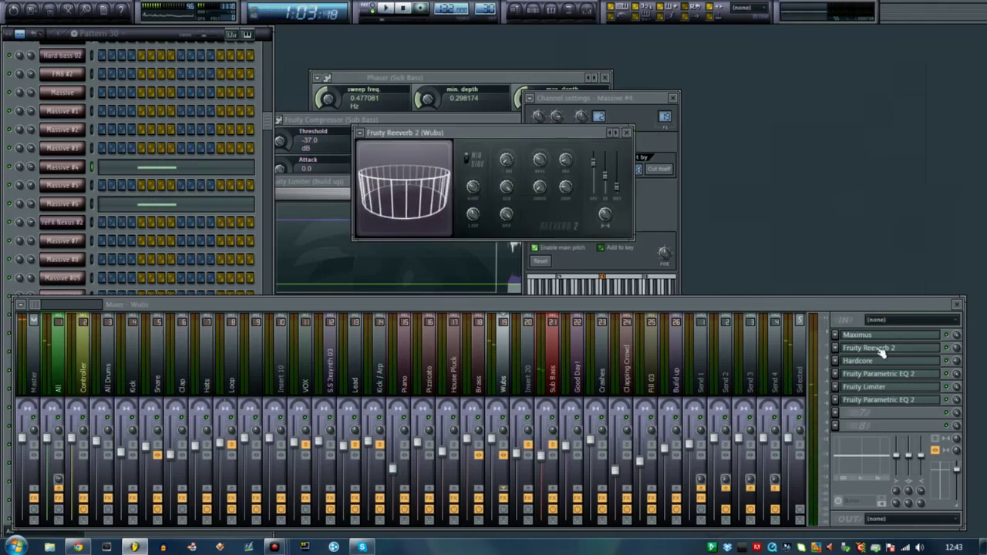
click(880, 348)
click(904, 362)
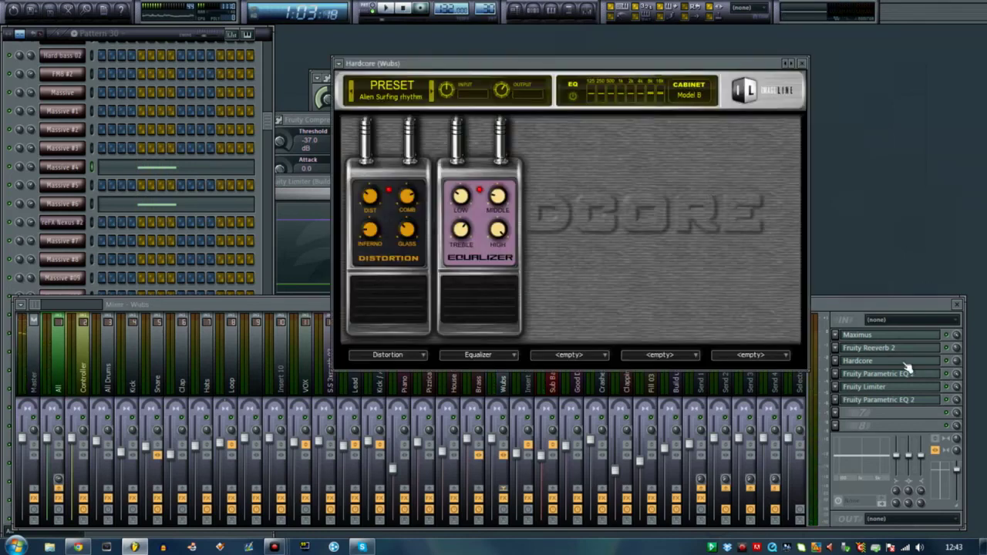
drag(760, 71, 750, 78)
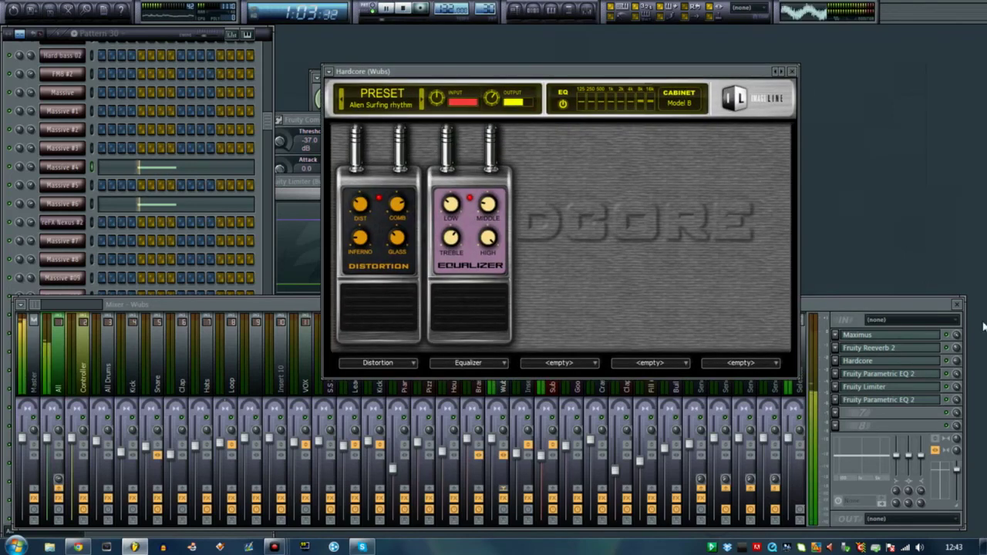
click(795, 71)
Step: View the two Fruity Parametric EQ 2 effects and the Fruity Limiter of the Wubs mixer track while playing the bass
click(876, 375)
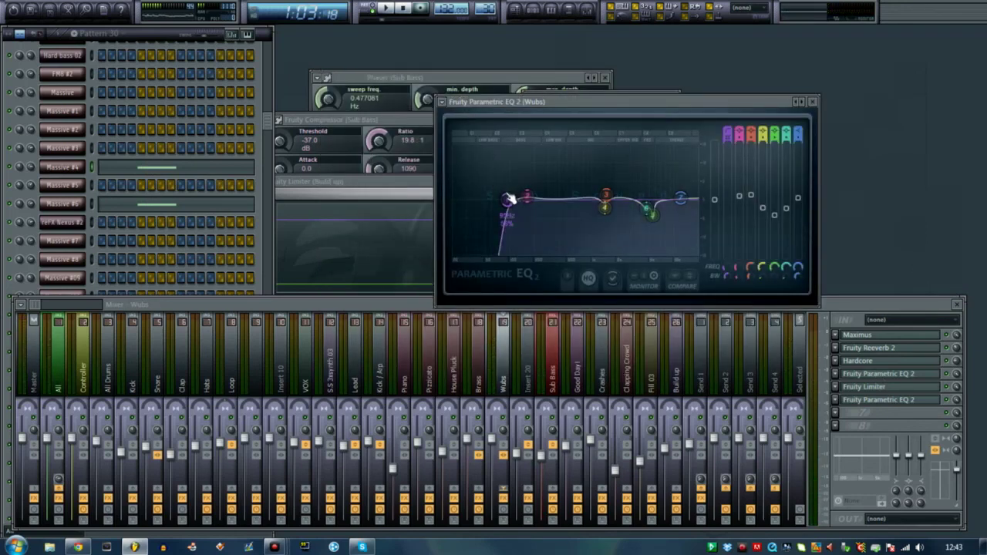
key(space)
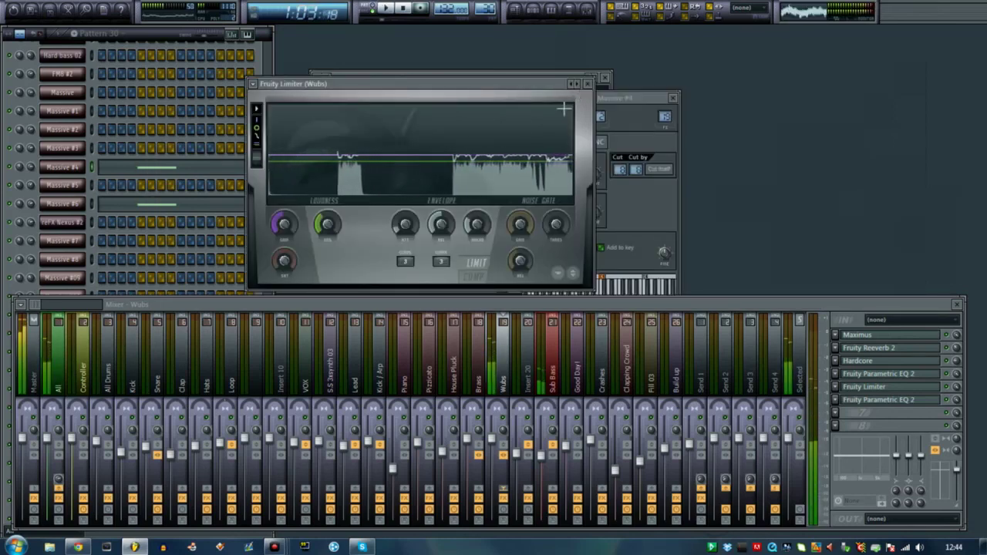
key(space)
click(588, 83)
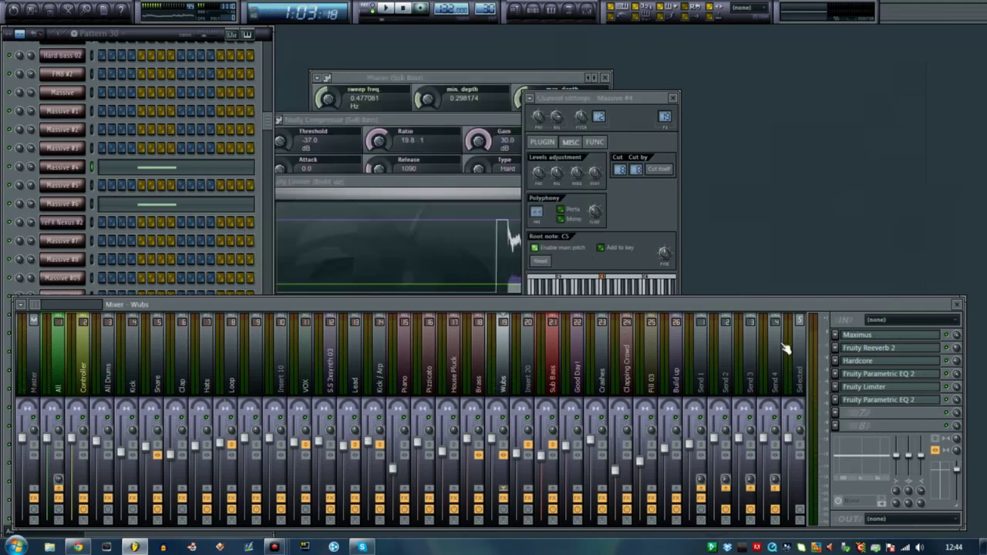
click(880, 400)
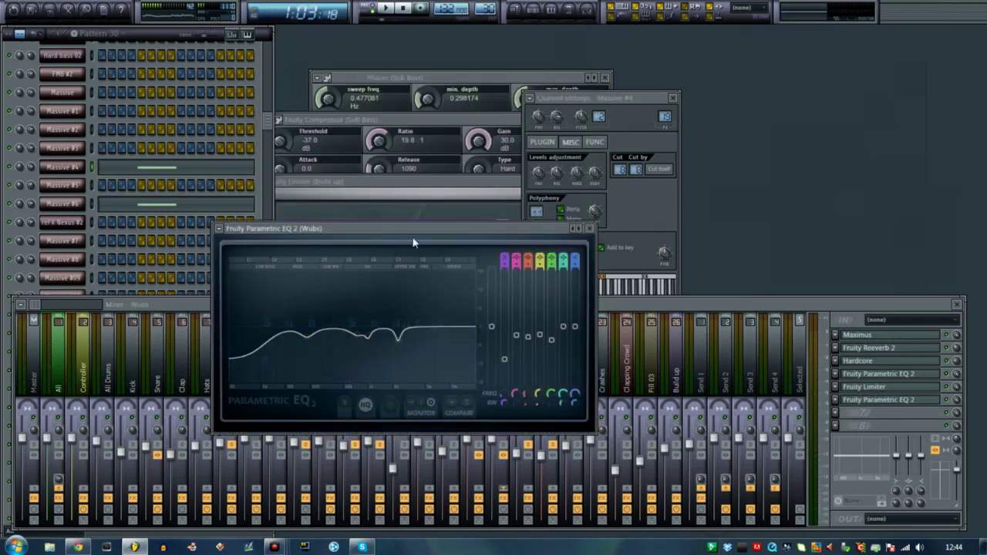
drag(413, 233, 469, 214)
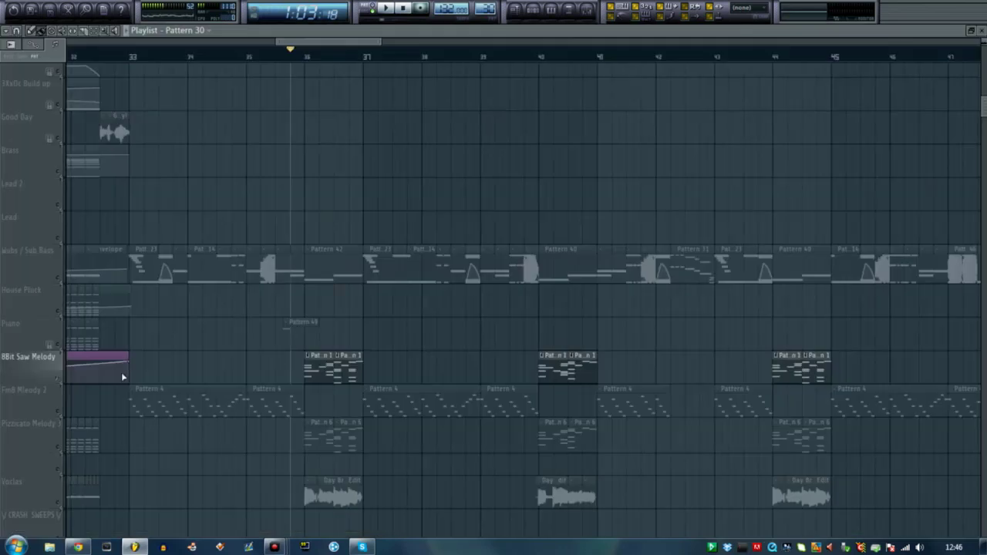
Step: Play the soloed 8Bit Saw Melody track from bar 36
scroll(290, 274, up, 3)
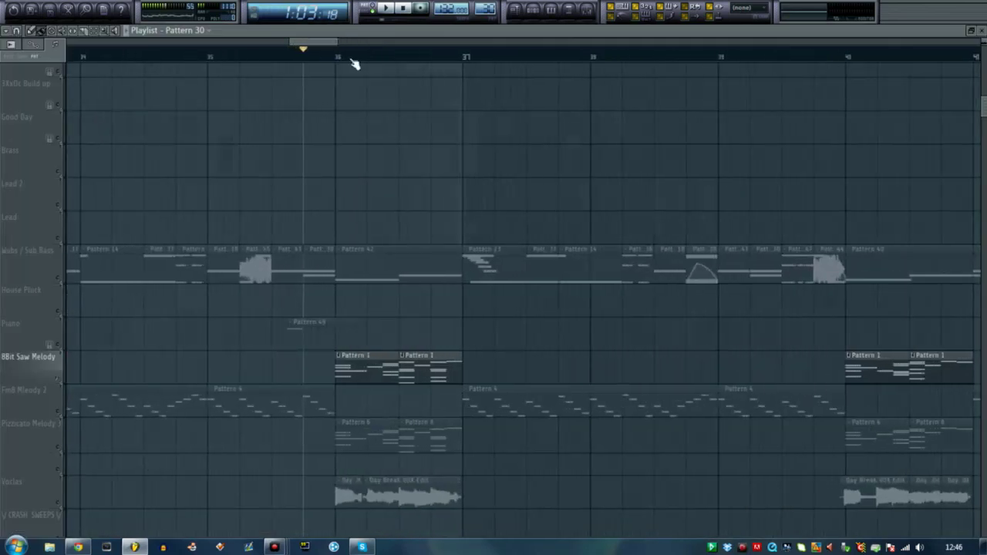
click(335, 59)
key(space)
scroll(375, 262, down, 4)
key(space)
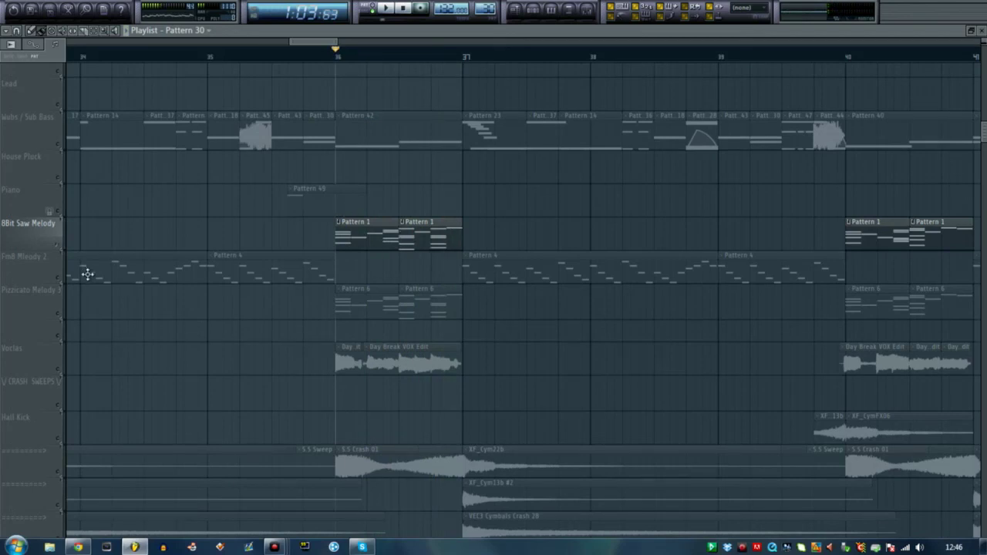
Step: Add the Pizzicato Melody 3 and Voclas tracks to the audible ones, playing from bar 36 after each addition
click(60, 314)
key(space)
key(space)
click(62, 375)
scroll(221, 311, up, 4)
key(space)
key(space)
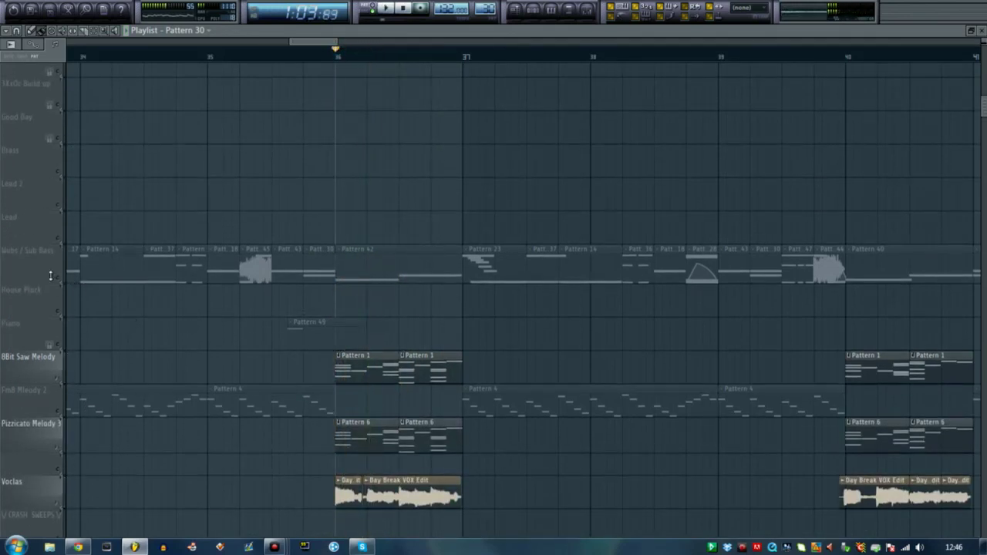
Step: Unmute the Wubs / Sub Bass and Ride tracks as well and play bar 36 with them
scroll(126, 297, up, 8)
key(space)
key(space)
click(57, 157)
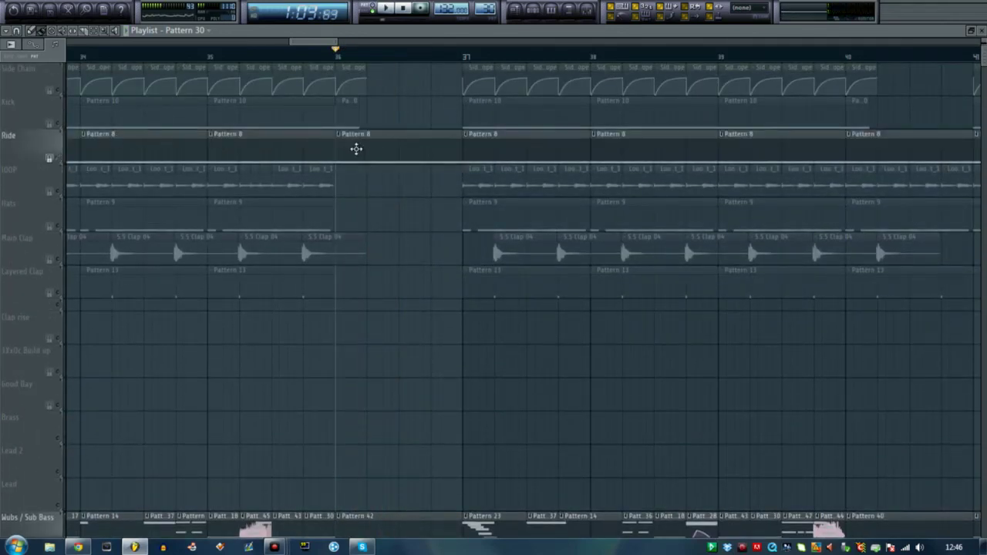
key(space)
scroll(416, 154, down, 13)
key(space)
scroll(371, 289, down, 1)
Step: Unmute the track holding the S.S Crash 01 clip and play bar 36 with the crash included
click(67, 376)
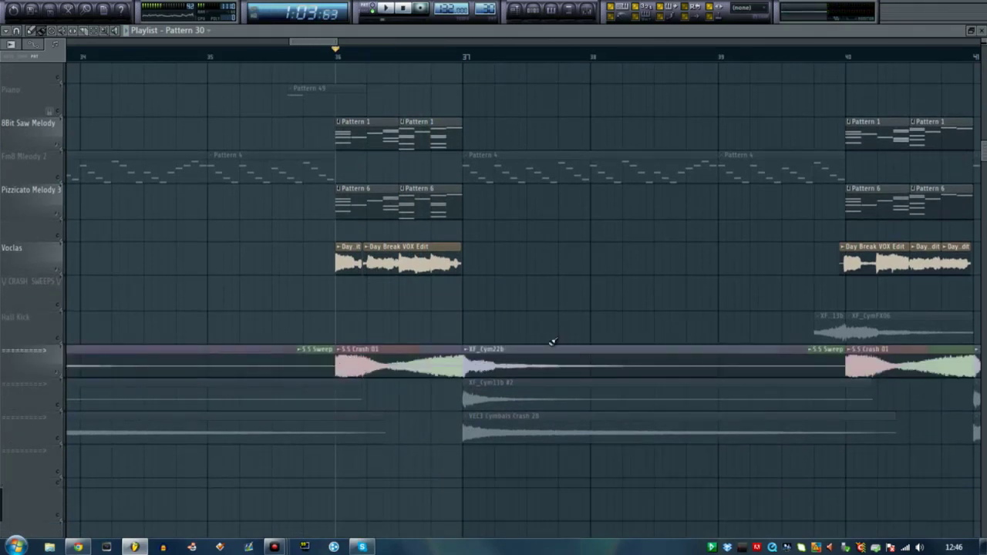
scroll(428, 285, up, 3)
key(space)
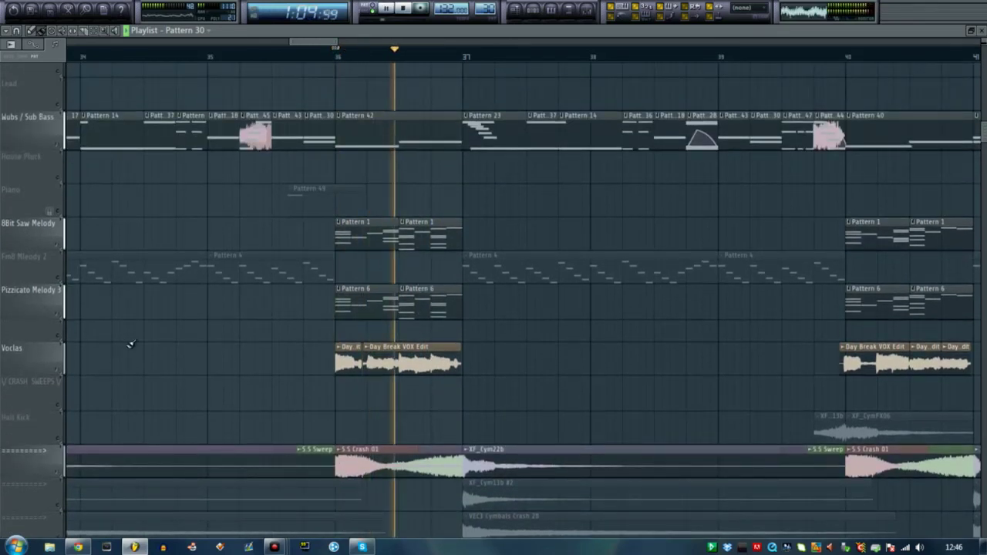
key(space)
Step: Unmute all playlist tracks and play the full arrangement from the middle of bar 35 through bar 36
right_click(63, 281)
right_click(63, 281)
click(247, 58)
mouse_move(256, 60)
mouse_down()
mouse_move(361, 57)
mouse_move(276, 58)
mouse_up()
scroll(357, 367, down, 3)
key(space)
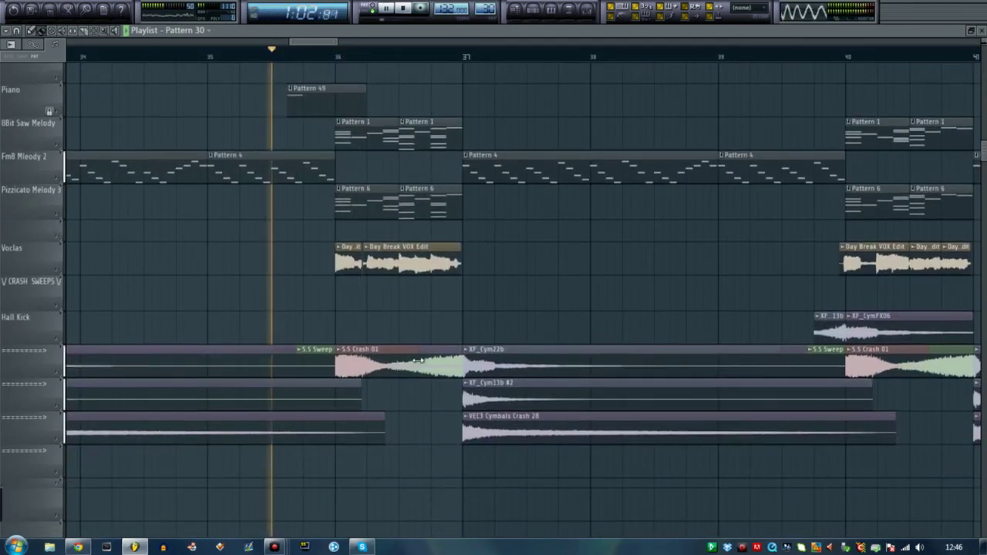
scroll(424, 330, up, 3)
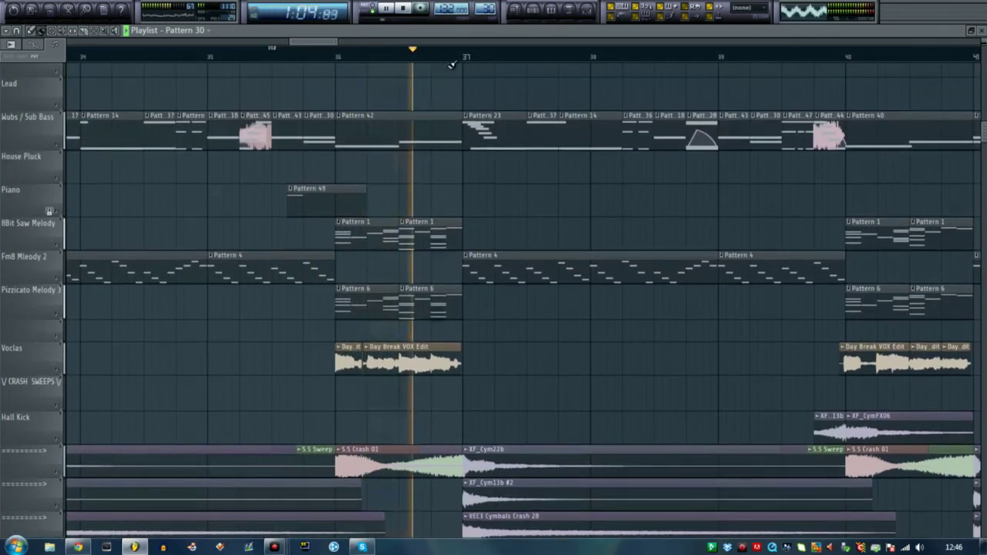
scroll(458, 59, down, 2)
key(space)
Step: Solo the Wubs / Sub Bass track and play it from the Pattern 28 clip in bar 38
click(458, 57)
scroll(499, 112, up, 6)
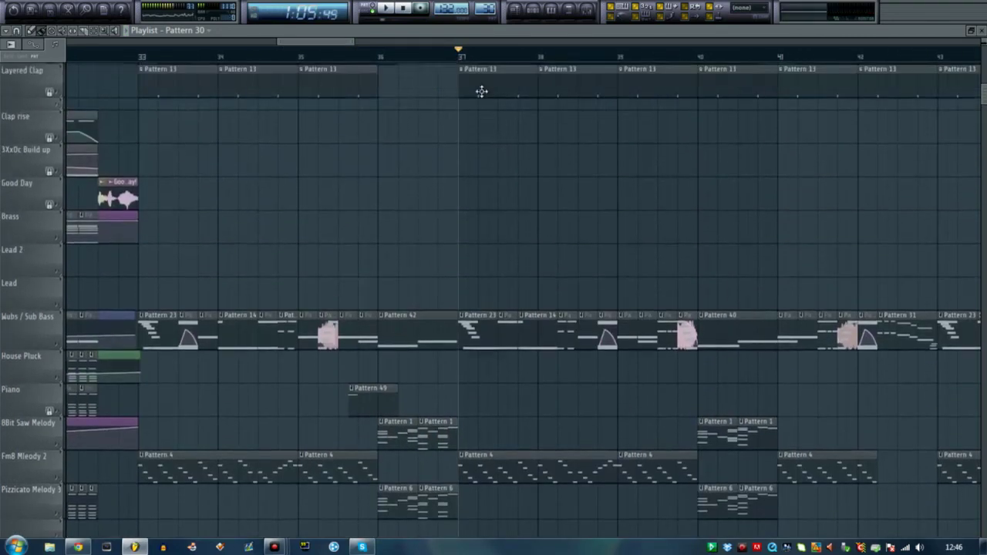
mouse_move(335, 41)
mouse_down()
mouse_move(368, 44)
mouse_move(337, 48)
mouse_move(350, 47)
mouse_up()
scroll(385, 108, down, 6)
click(398, 54)
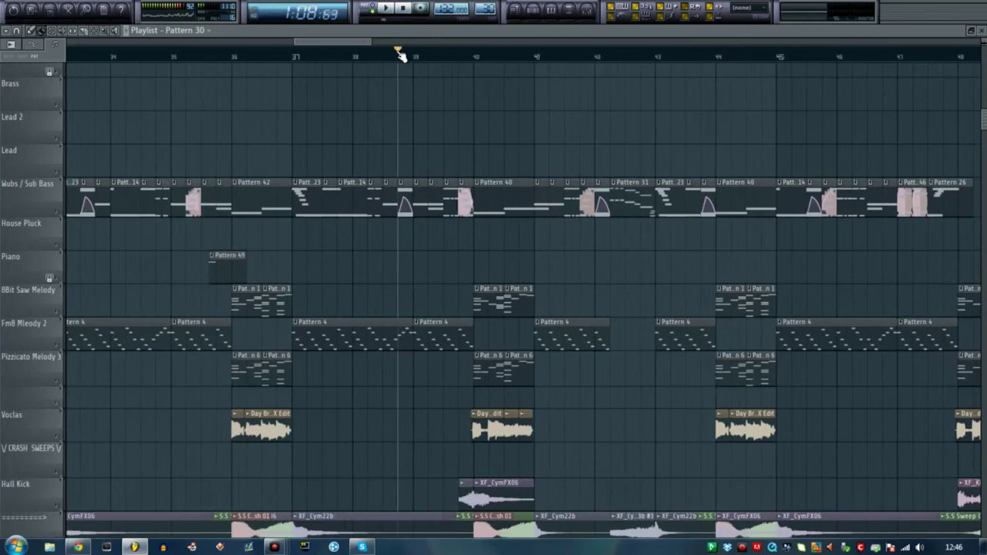
scroll(398, 56, up, 3)
right_click(60, 215)
key(space)
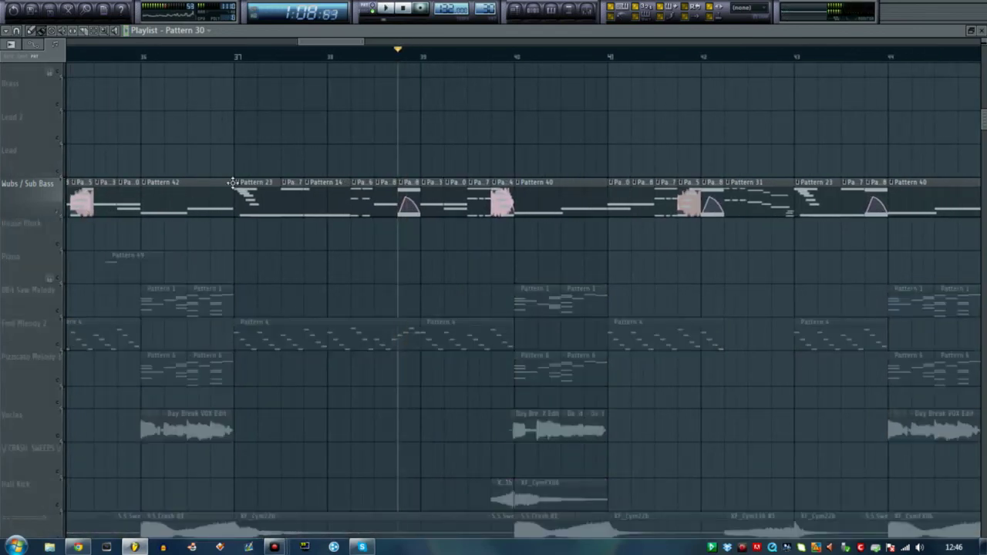
key(space)
Step: Show the channels used in Pattern 28 and audition Hard bass 02, FM8 #2 and Massive #5
click(519, 12)
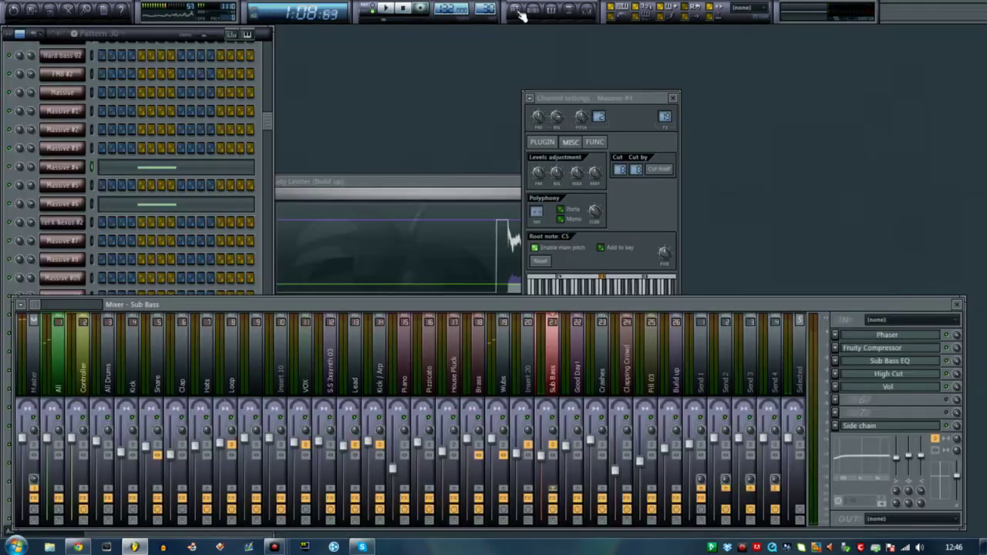
drag(268, 123, 265, 101)
key(KP_Subtract)
key(KP_Subtract)
click(65, 140)
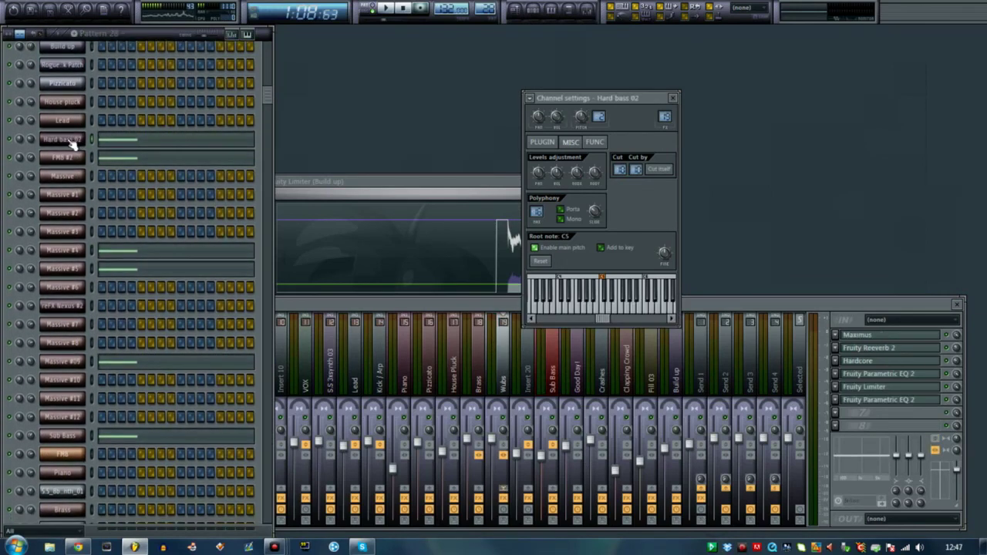
click(74, 158)
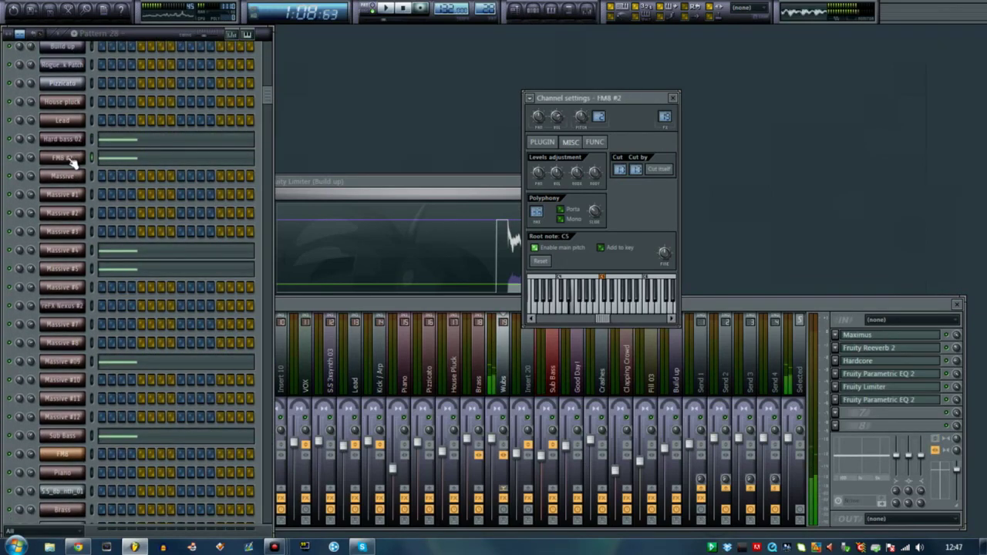
click(76, 268)
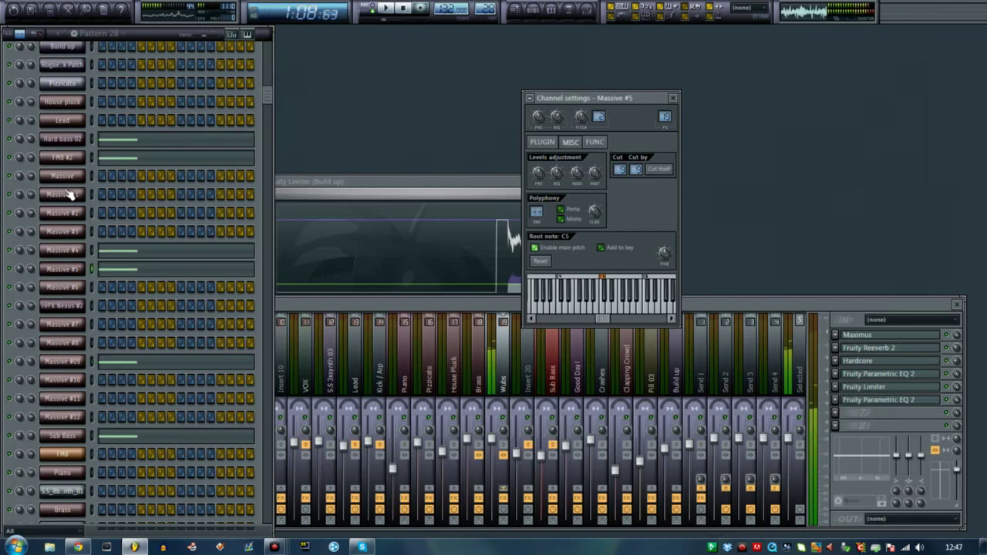
Step: View the Hard bass 02 channel's synth and close it
click(69, 140)
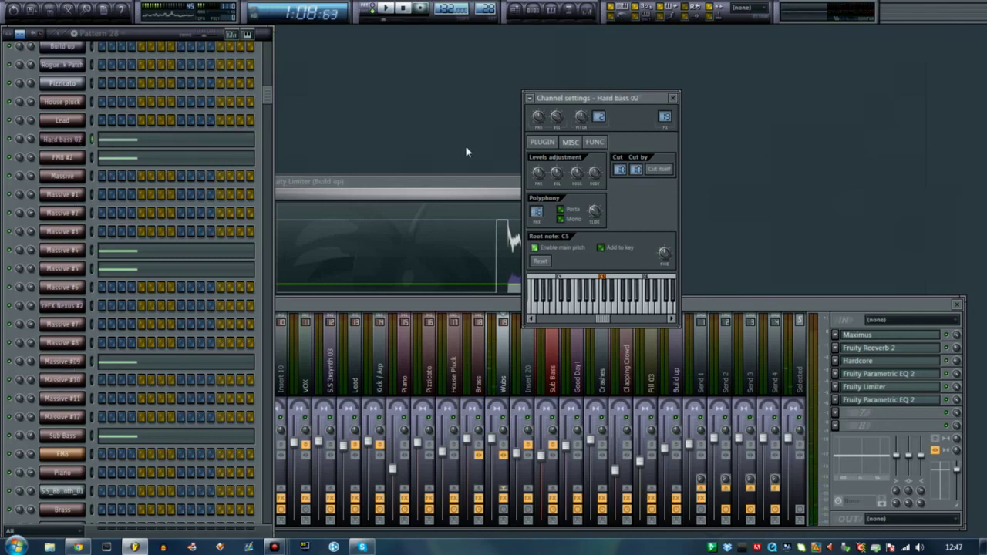
click(556, 144)
click(816, 97)
Step: Show the Master and Effects pages of the FM8 #2 synth and turn the Talkwah Mouth knob while playing notes
drag(446, 92, 384, 90)
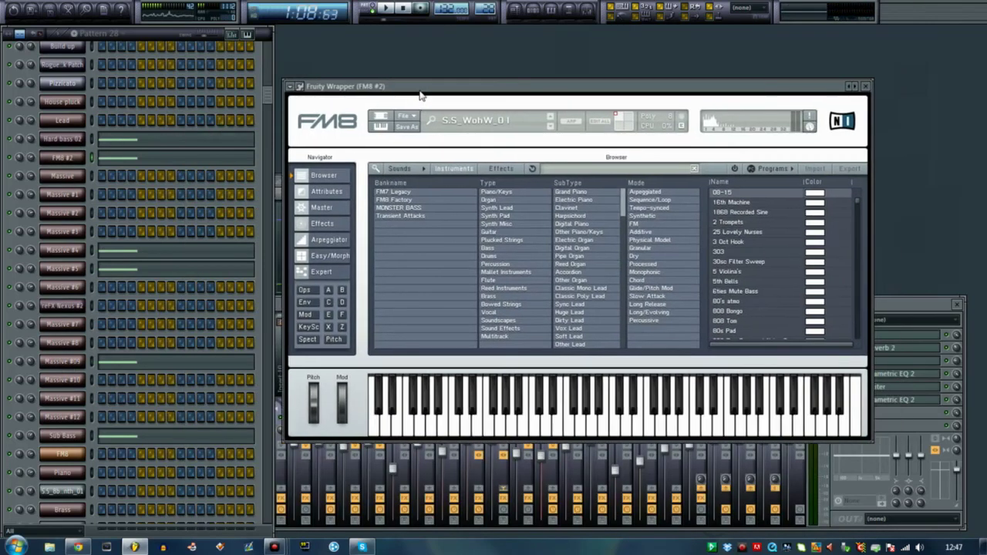
click(288, 204)
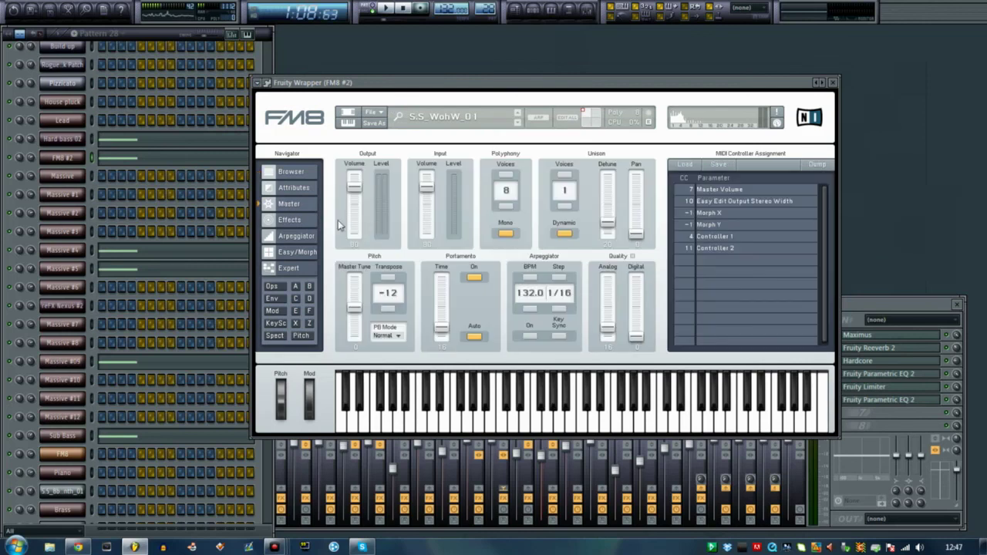
click(290, 221)
drag(514, 237, 512, 232)
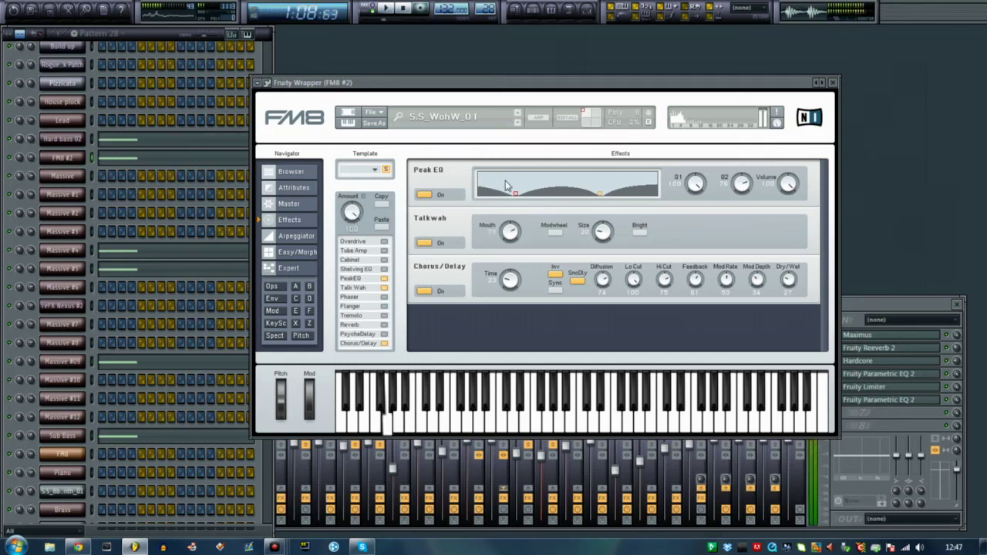
Step: Play FM8 #2 with the Wubs mixer track's effects bypassed and sweep its Talkwah Mouth knob
drag(815, 86, 703, 201)
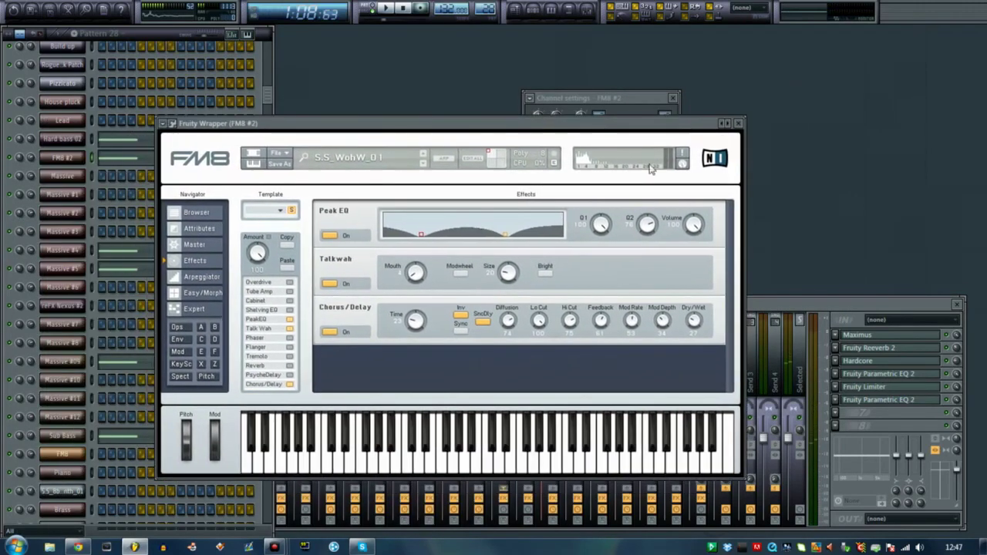
drag(597, 123, 650, 123)
drag(745, 123, 736, 94)
click(833, 304)
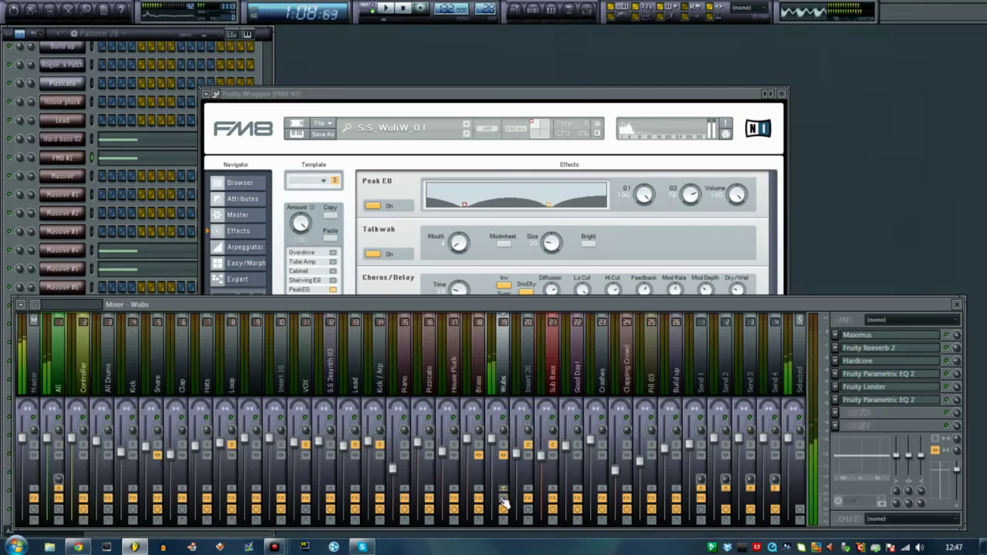
mouse_move(525, 96)
mouse_down()
mouse_move(555, 93)
mouse_move(540, 94)
mouse_up()
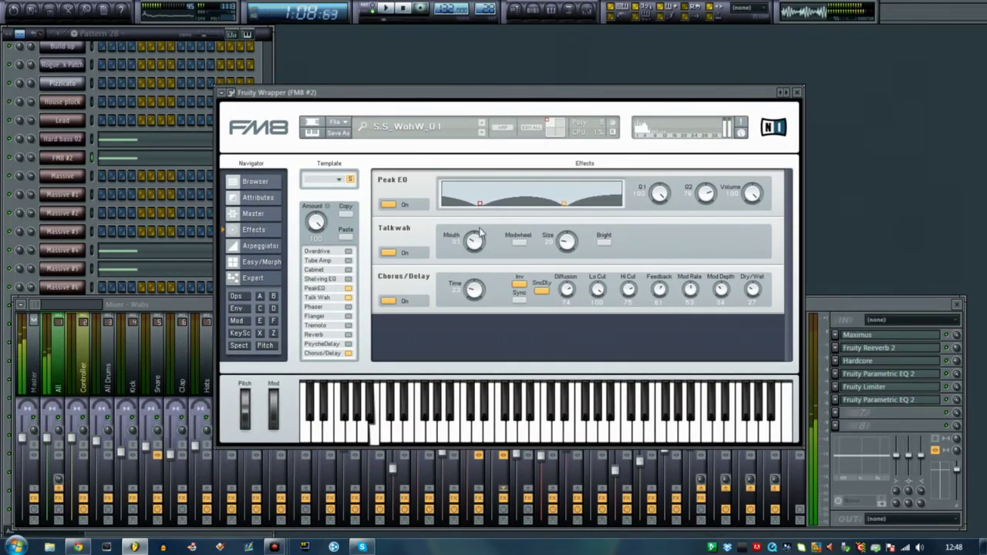
key(Escape)
Step: Play the Pattern 28 clip, view the Hard bass 02 Harmor synth, and audition the pattern's Massive channels
click(514, 11)
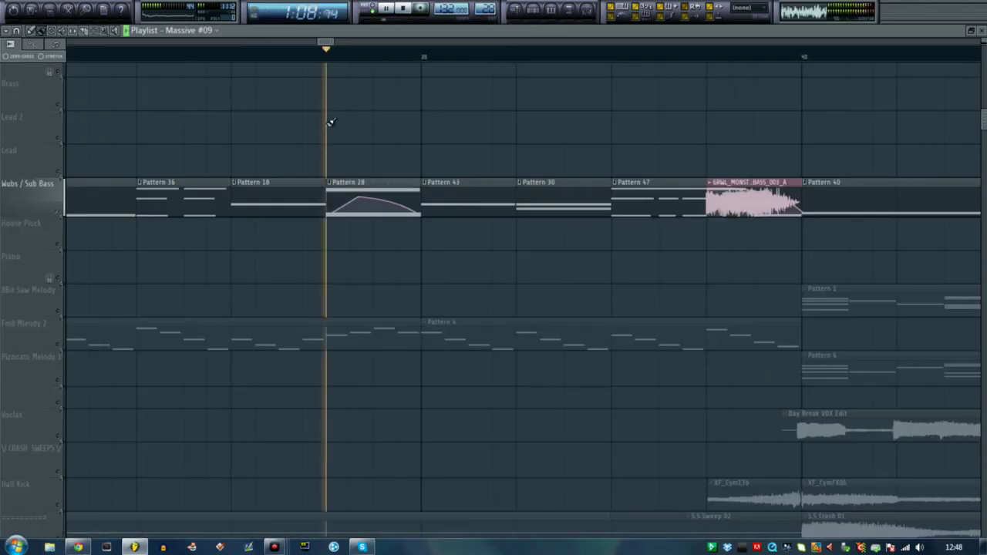
click(529, 11)
click(75, 141)
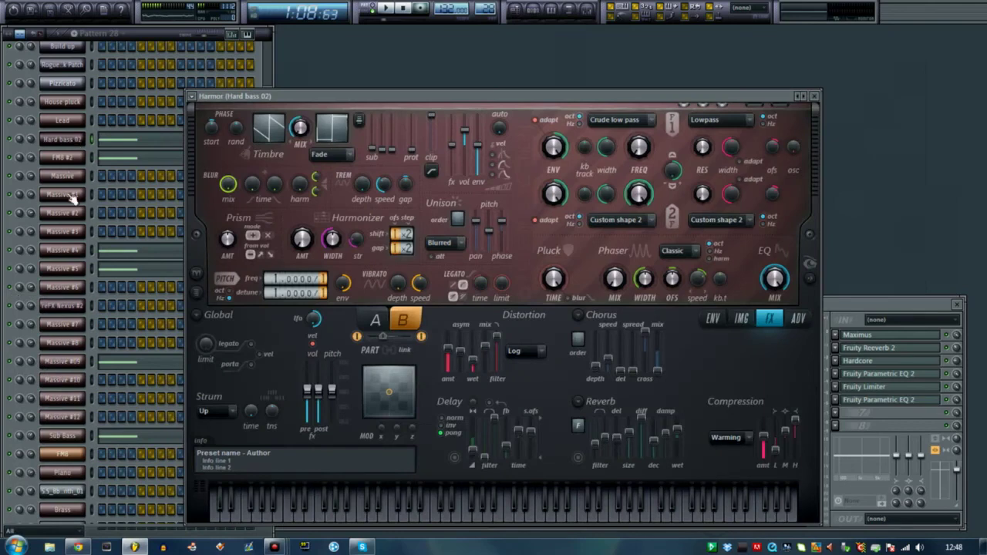
click(66, 249)
click(68, 270)
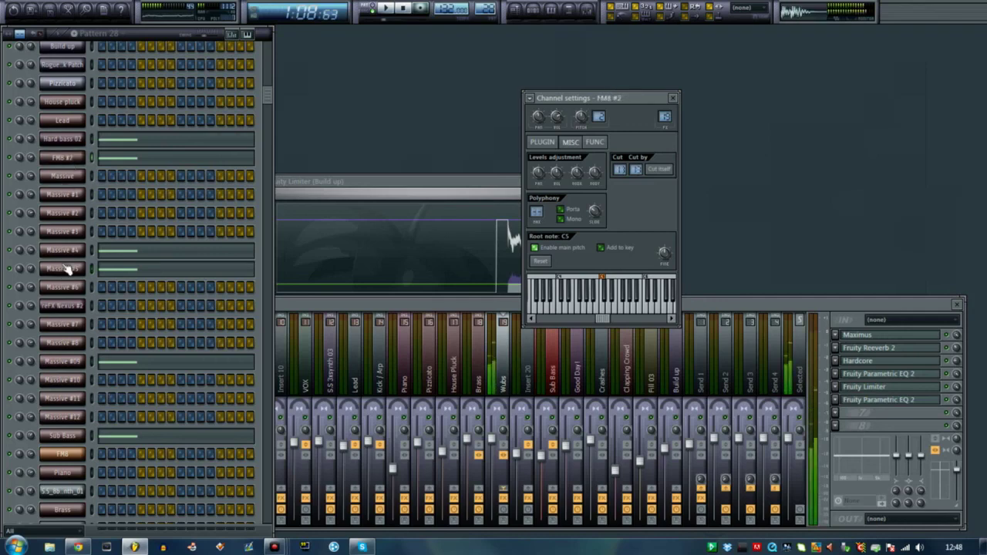
key(F5)
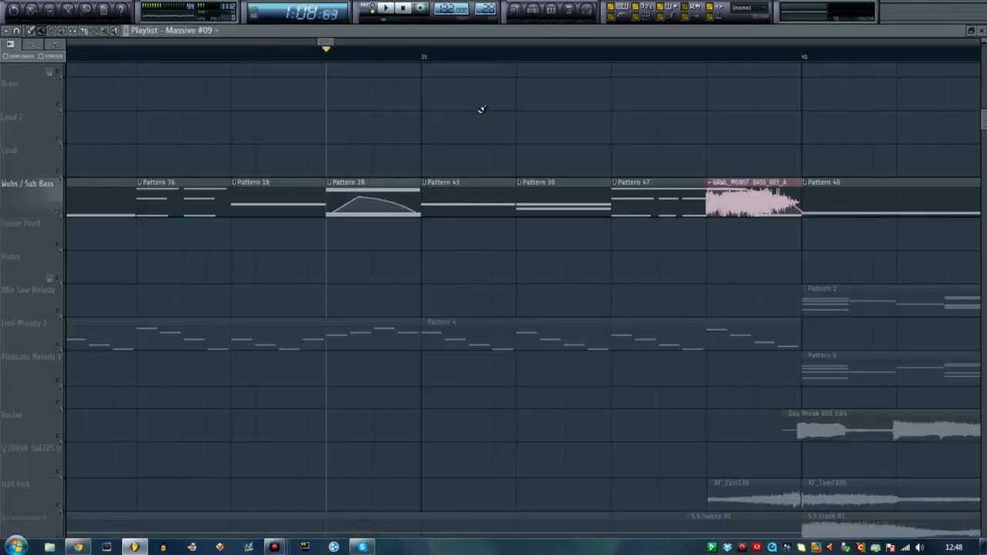
Step: View the project info settings, close them, and show the arrangement from bar 49 onward
scroll(420, 57, down, 5)
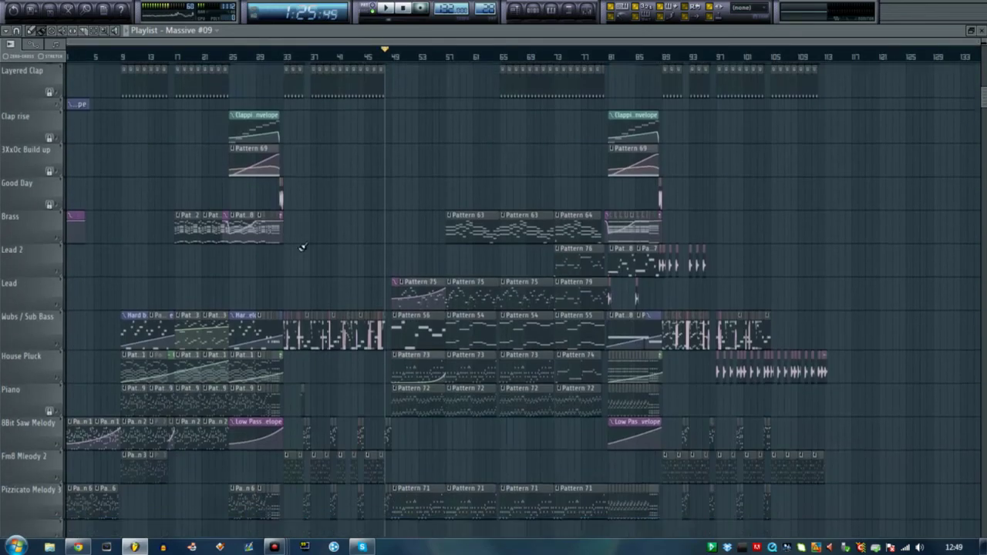
scroll(278, 213, down, 1)
scroll(341, 310, down, 4)
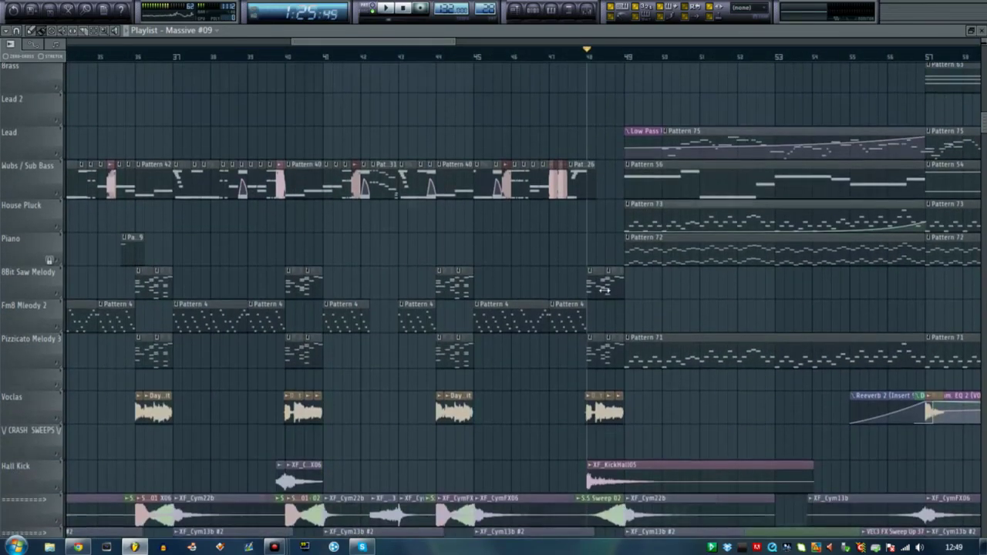
scroll(341, 66, up, 3)
drag(370, 43, 411, 47)
key(F11)
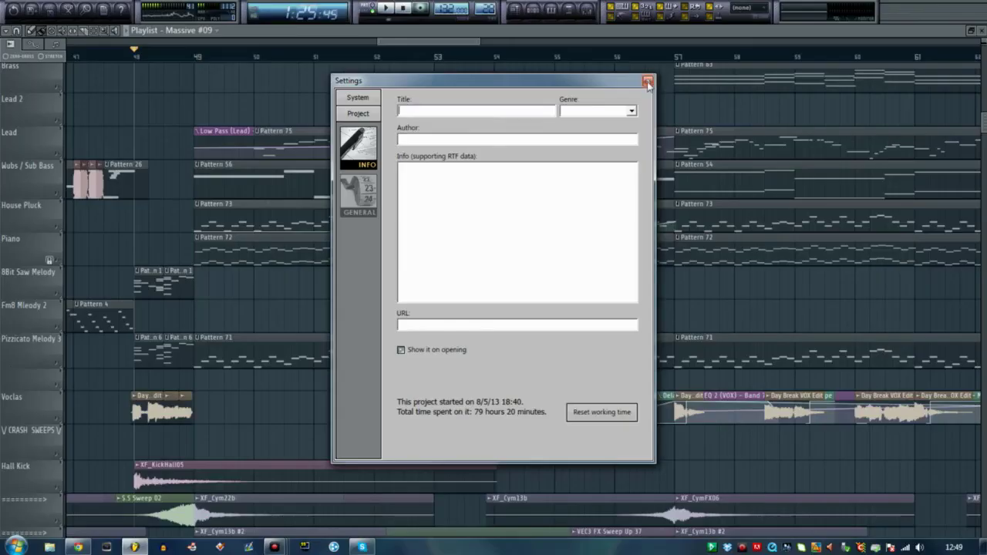
click(648, 81)
scroll(499, 102, up, 4)
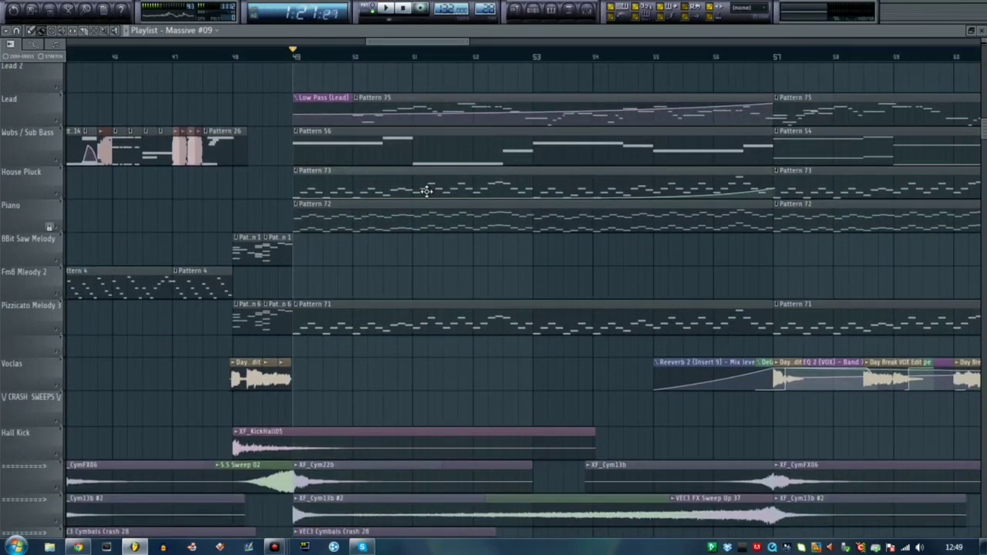
Step: Solo the Lead track and play its Pattern 75 clip from bar 57
right_click(57, 121)
drag(436, 42, 480, 43)
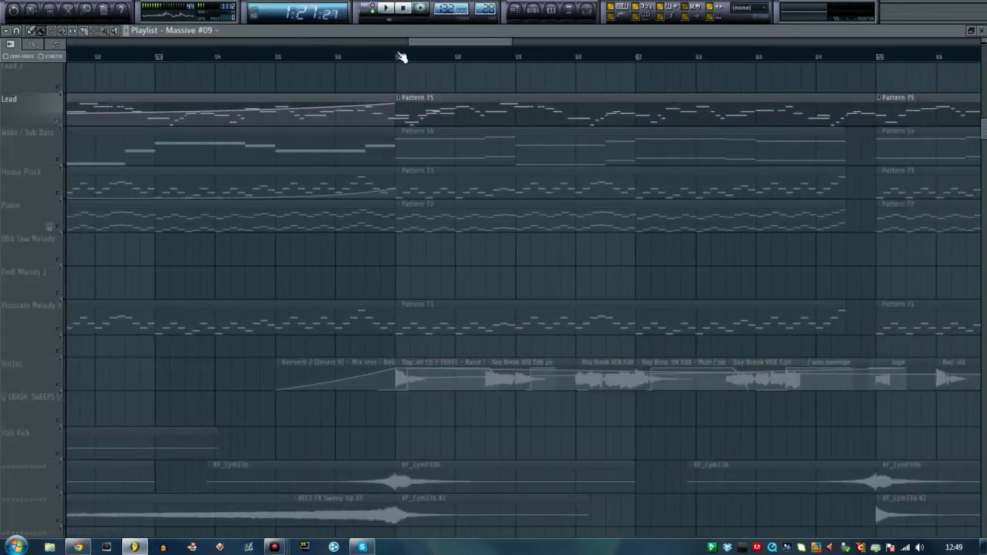
key(space)
scroll(469, 46, down, 5)
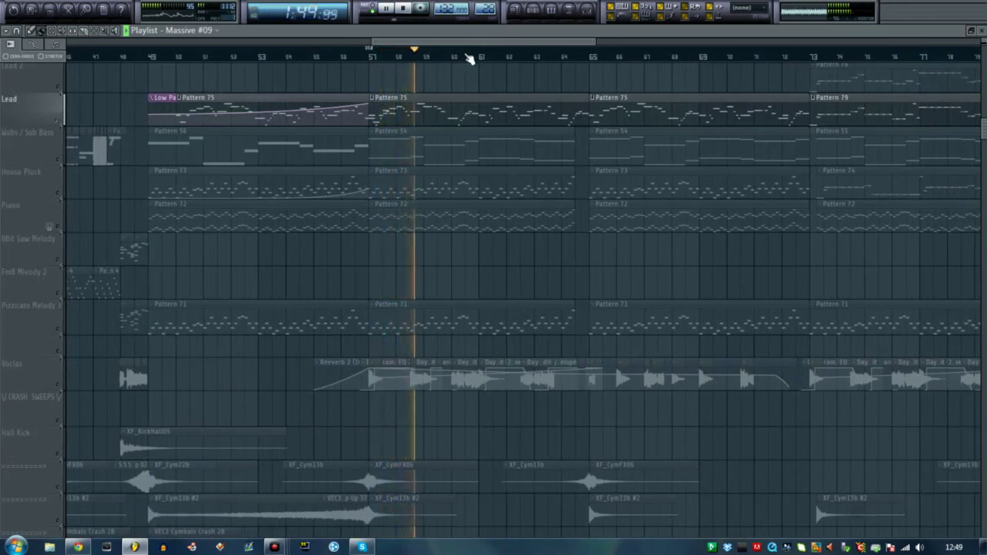
key(space)
Step: Show the Lead channel's Massive synth with the LEAD 02 preset
click(535, 11)
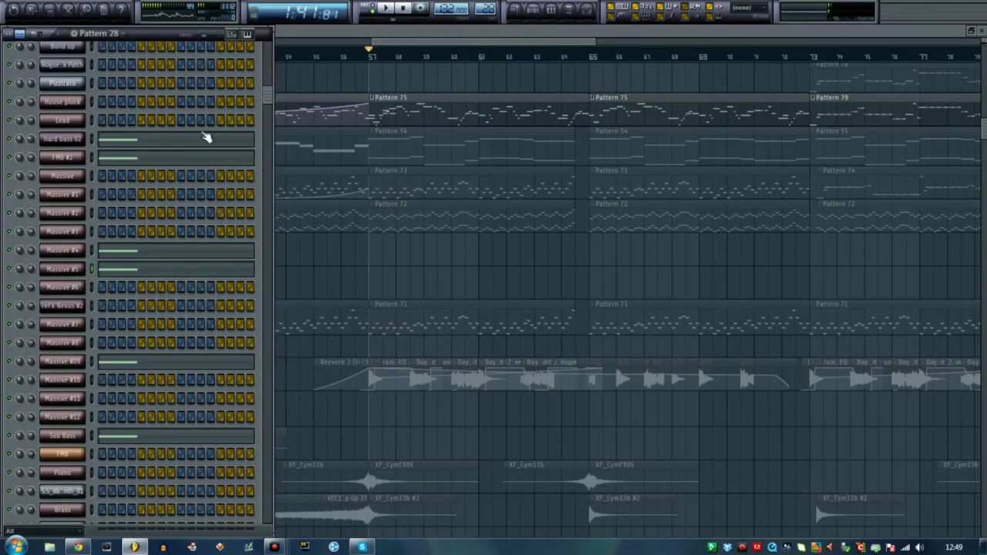
drag(508, 67, 506, 73)
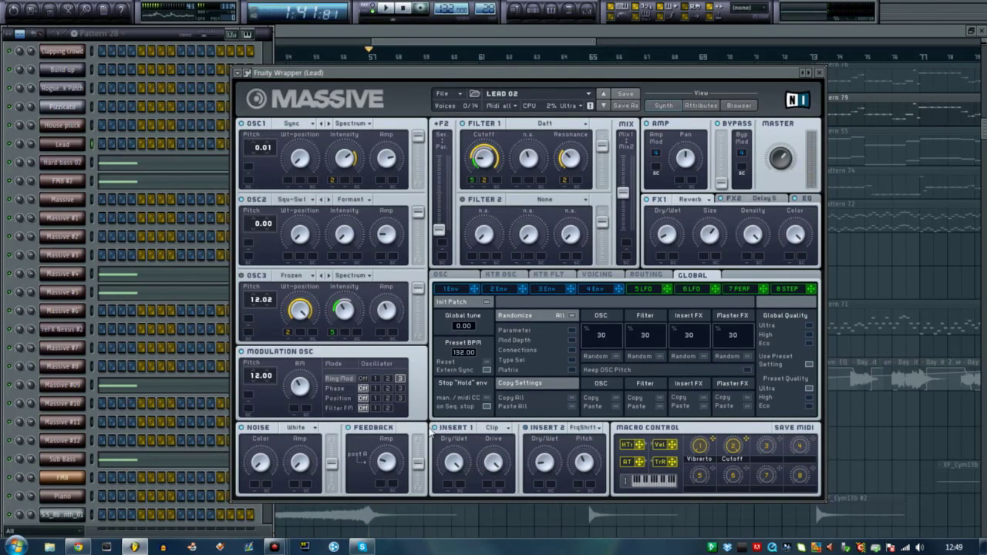
key(space)
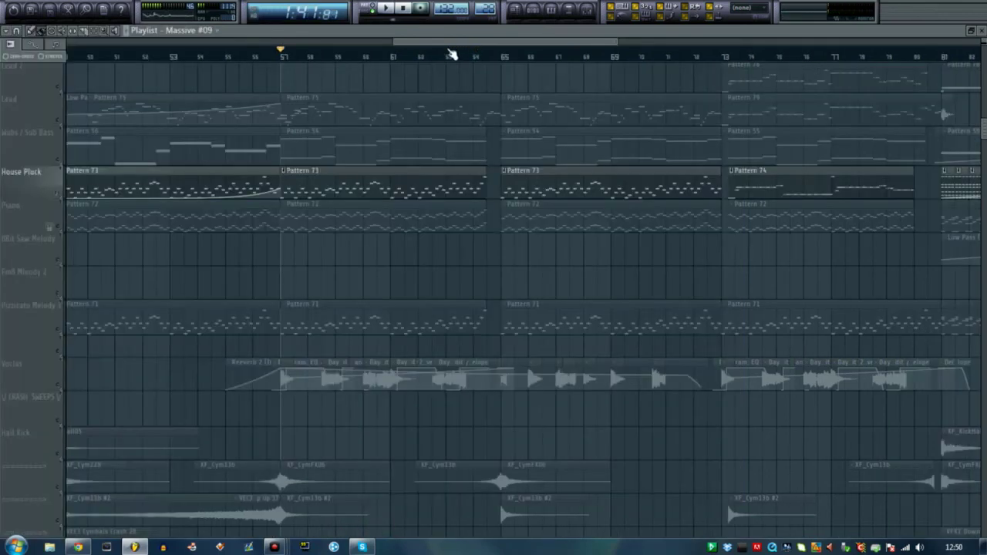
Step: Solo the House Pluck track and play its Pattern 73 clip from bar 57
scroll(450, 62, left, 2)
scroll(268, 117, up, 3)
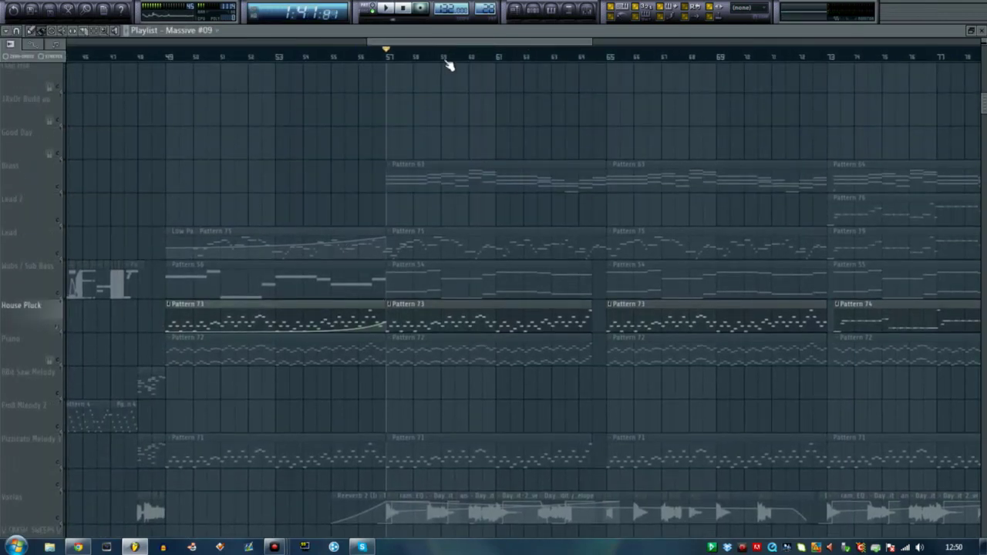
scroll(432, 104, down, 2)
scroll(492, 141, up, 2)
drag(414, 44, 418, 44)
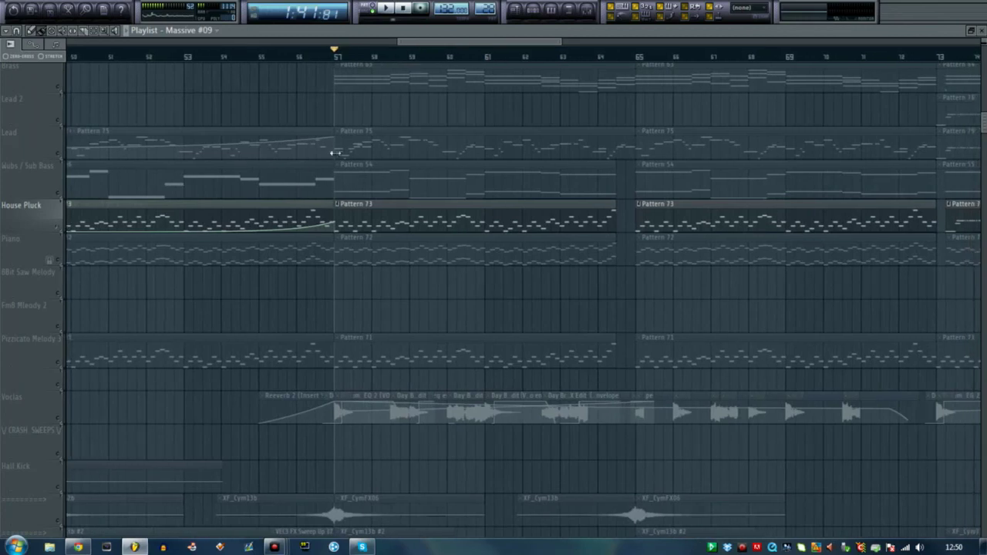
key(space)
key(space)
Step: Solo and play the Piano track from bar 57, and view the notes of its Pattern 72 clip
right_click(61, 265)
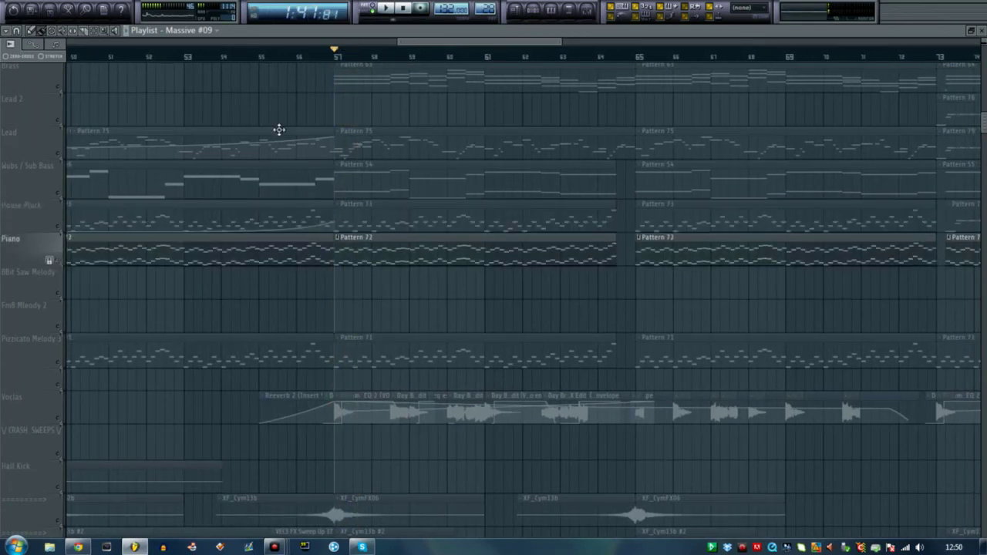
click(392, 7)
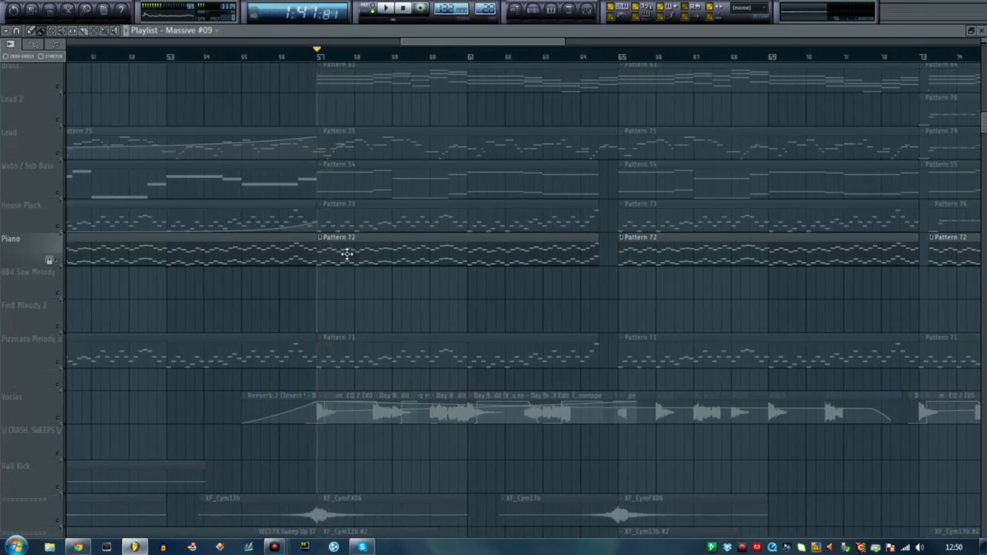
double_click(348, 254)
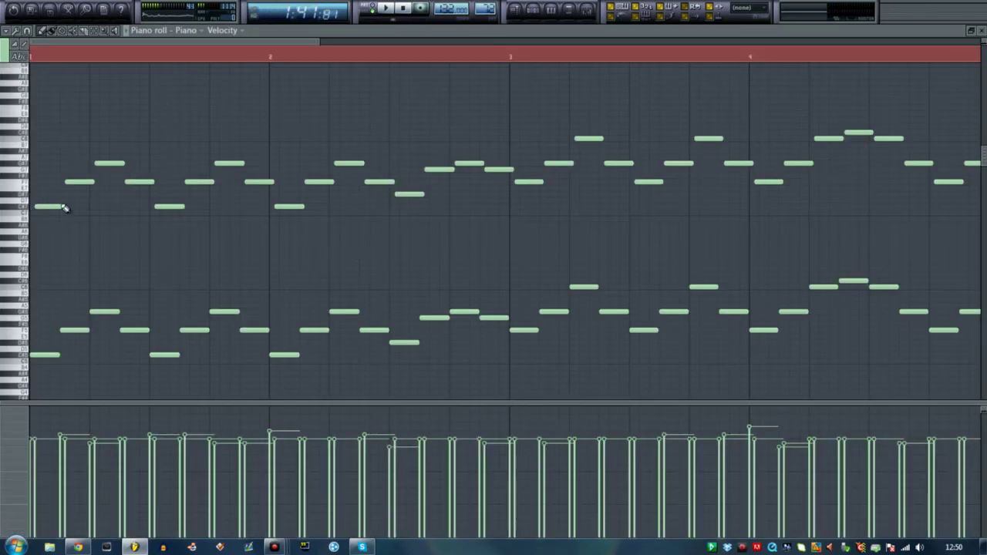
key(Escape)
Step: Solo and play Pizzicato Melody from bar 57, adding the Piano, House Pluck and Wubs / Sub Bass tracks to the playback
right_click(60, 364)
key(space)
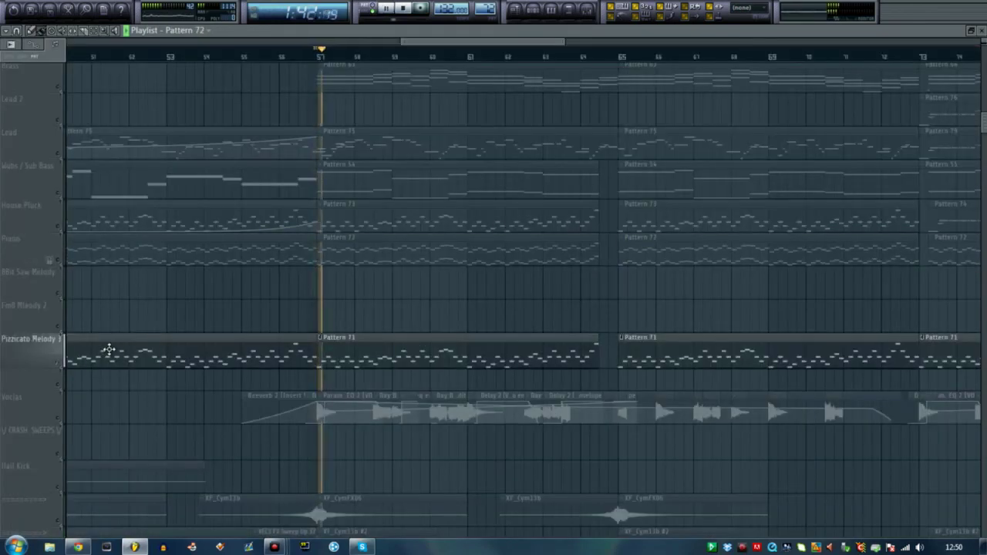
key(space)
click(61, 264)
click(61, 226)
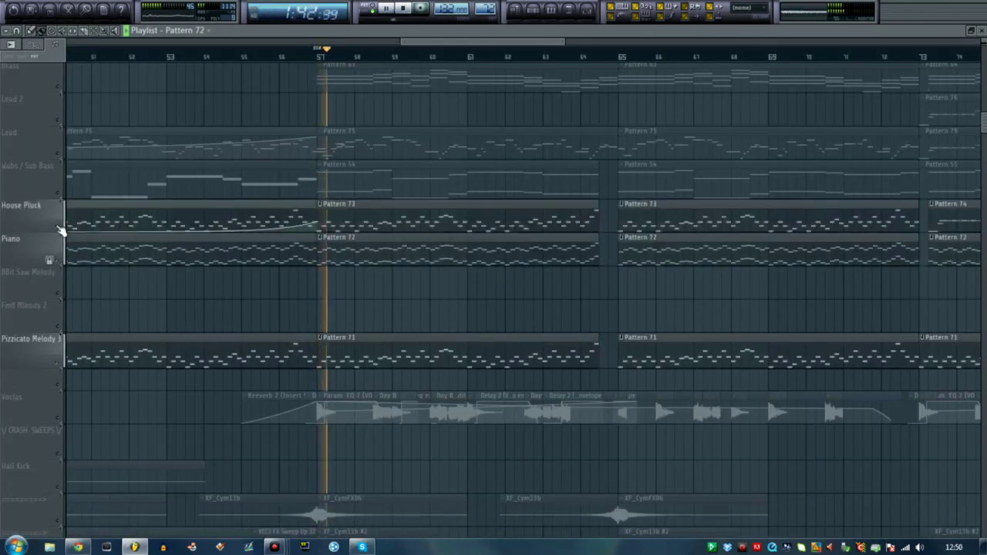
click(61, 189)
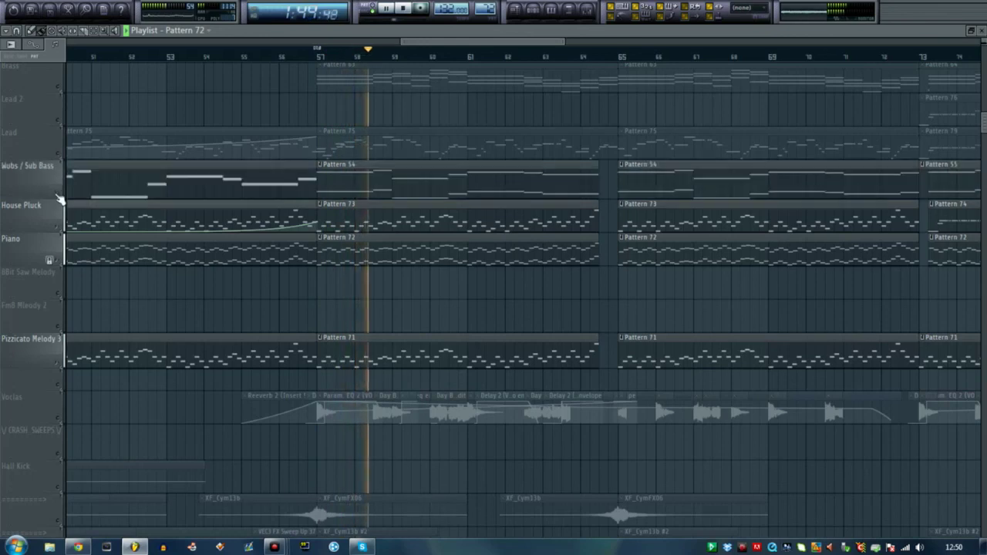
Step: Solo and play the Voclas track, and show the mixer effects on the VOX and Insert 10 tracks
ctrl+click(61, 414)
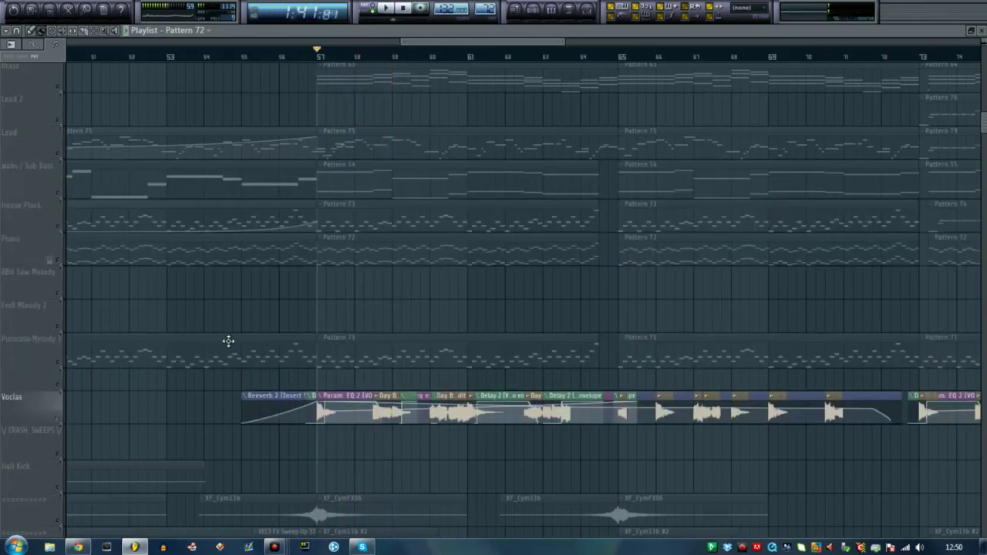
scroll(452, 46, down, 4)
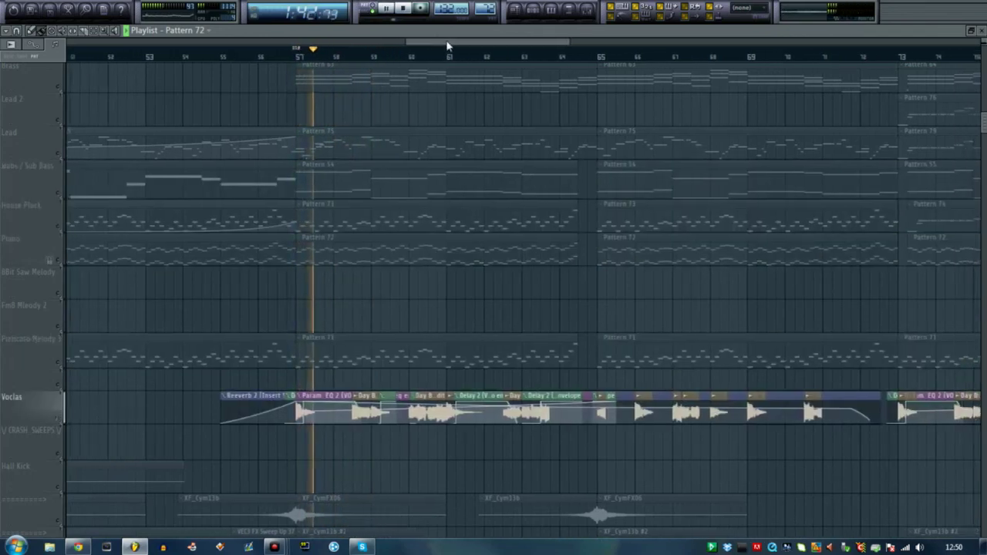
key(F9)
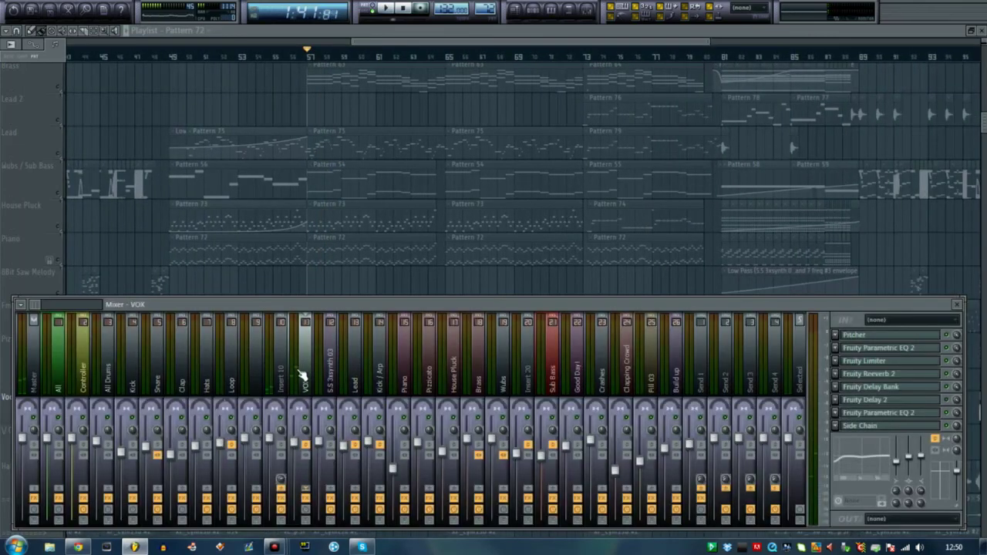
click(282, 366)
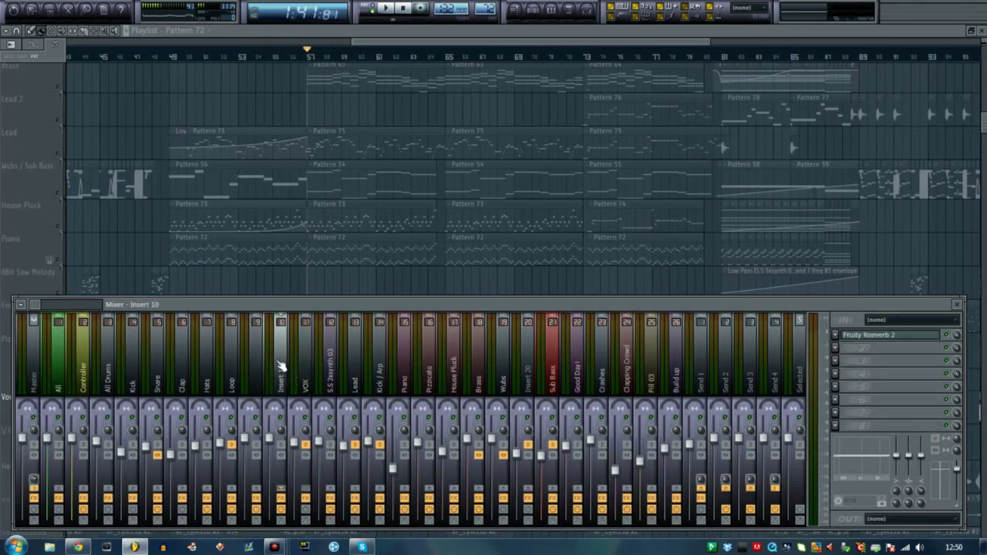
click(918, 337)
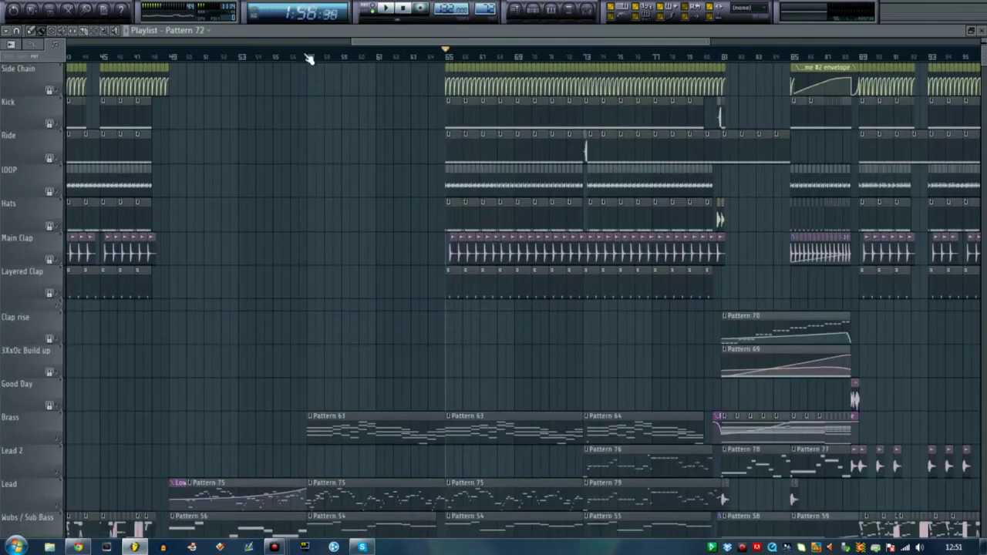
Step: Solo the Brass track and play its Pattern 63 clip from bar 57
click(309, 58)
scroll(370, 251, down, 5)
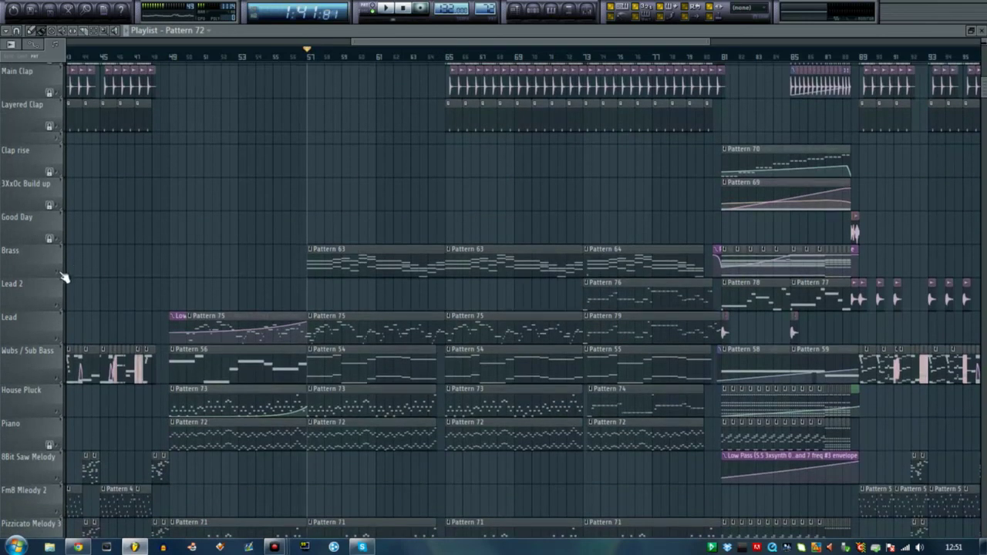
right_click(60, 272)
key(space)
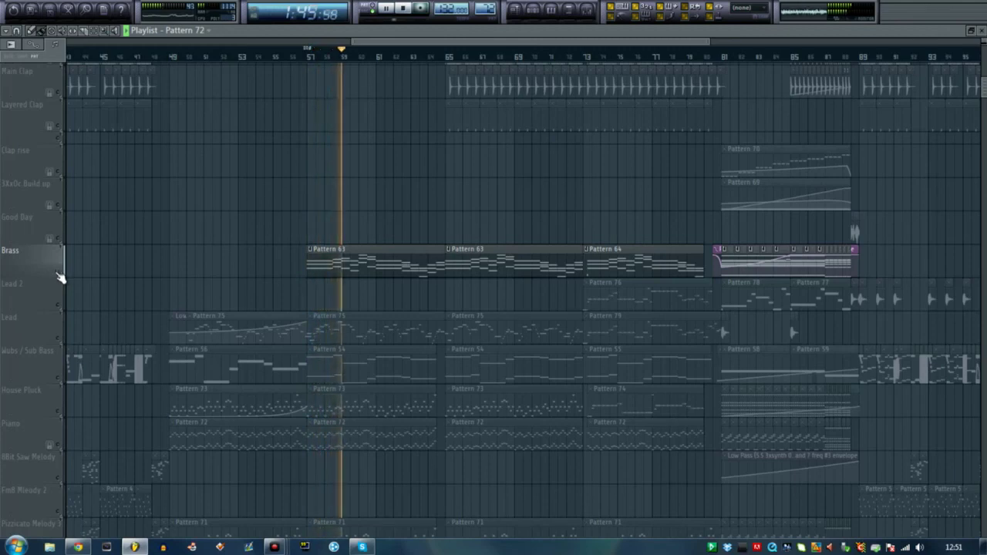
key(space)
Step: Unmute all tracks and play the full arrangement from bar 57
right_click(62, 278)
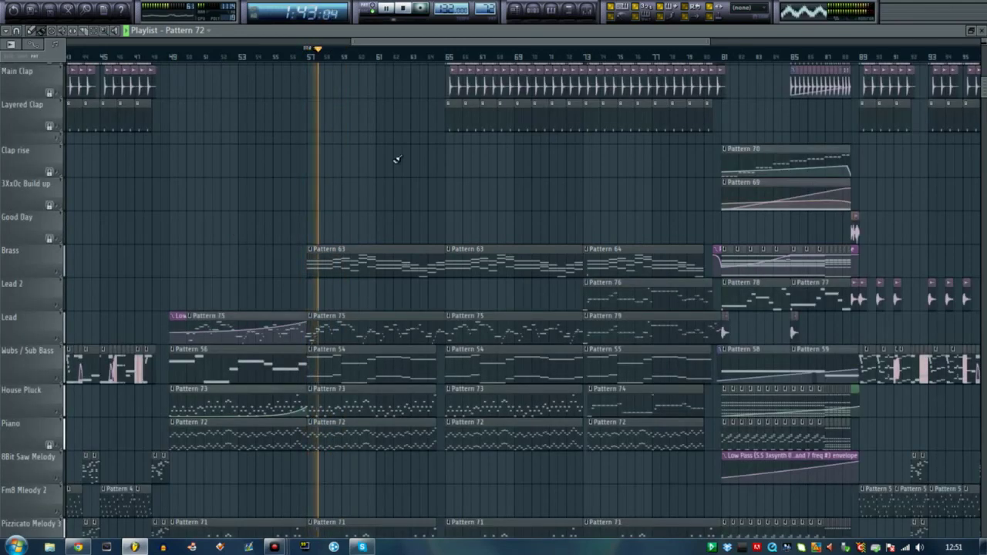
scroll(378, 185, down, 4)
scroll(384, 190, up, 3)
scroll(400, 142, up, 4)
drag(414, 43, 439, 42)
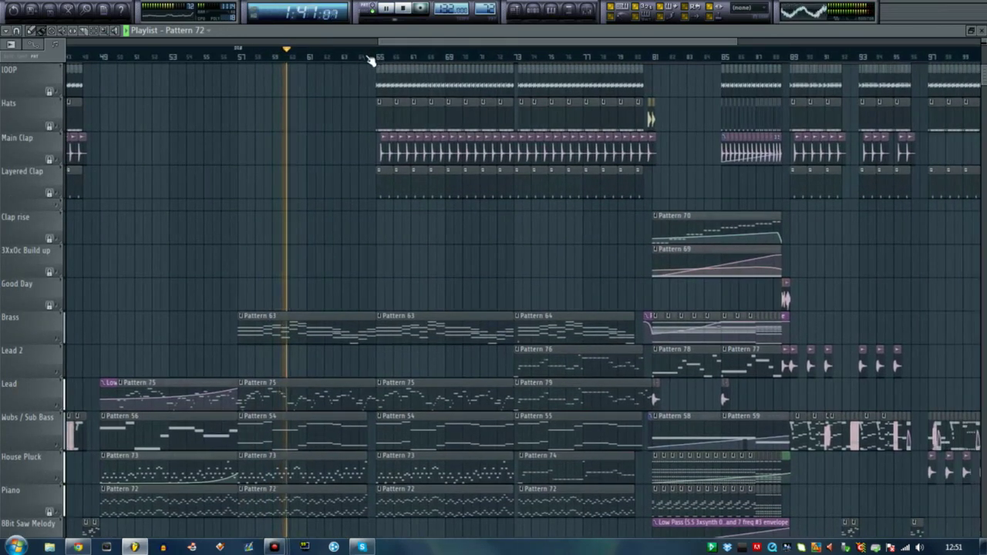
Step: Play the full arrangement from bar 65, where the drums come in
click(376, 55)
scroll(432, 143, up, 3)
drag(411, 45, 476, 44)
scroll(384, 253, down, 4)
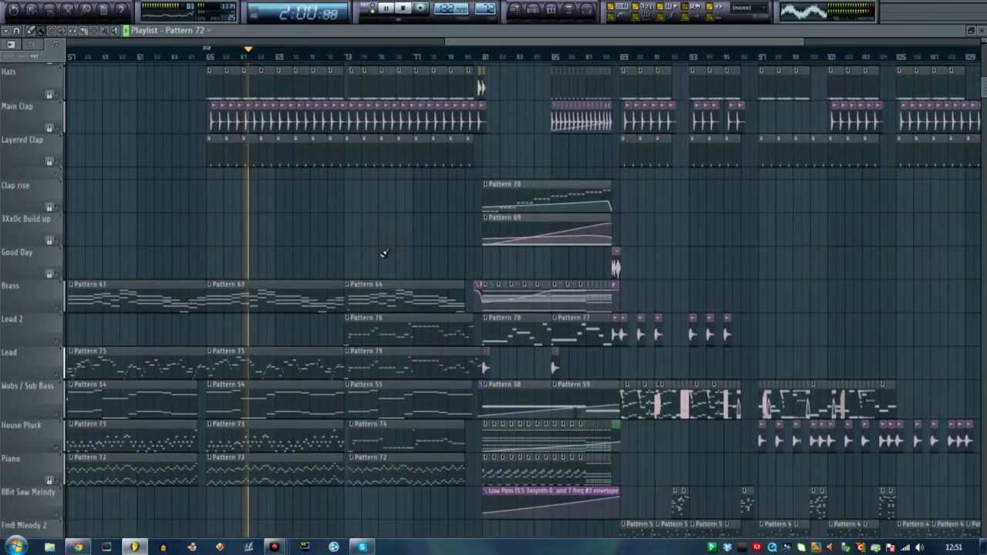
scroll(385, 253, down, 4)
key(space)
Step: Solo and play Lead 2 from bar 73, adding the Lead and House Pluck tracks to the playback
scroll(347, 66, up, 4)
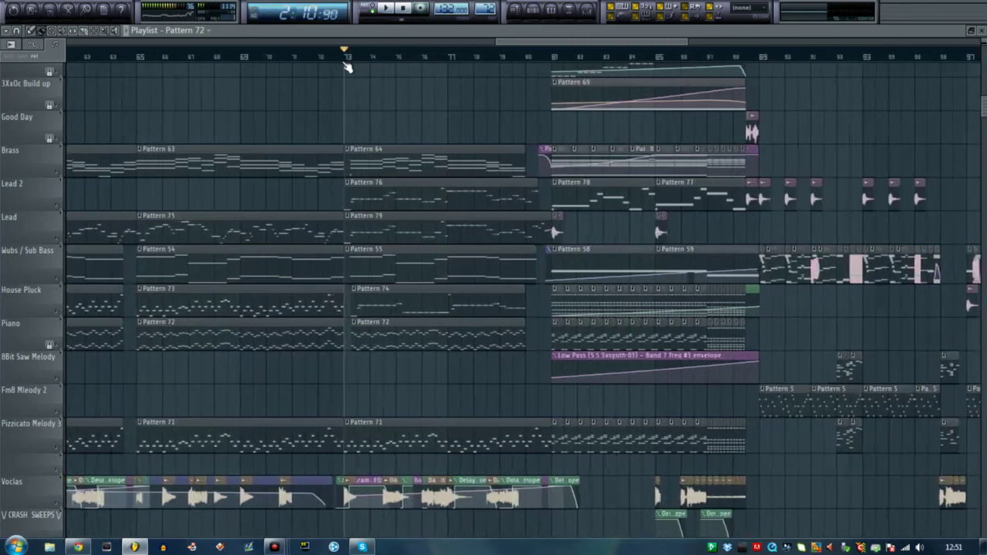
right_click(64, 206)
key(space)
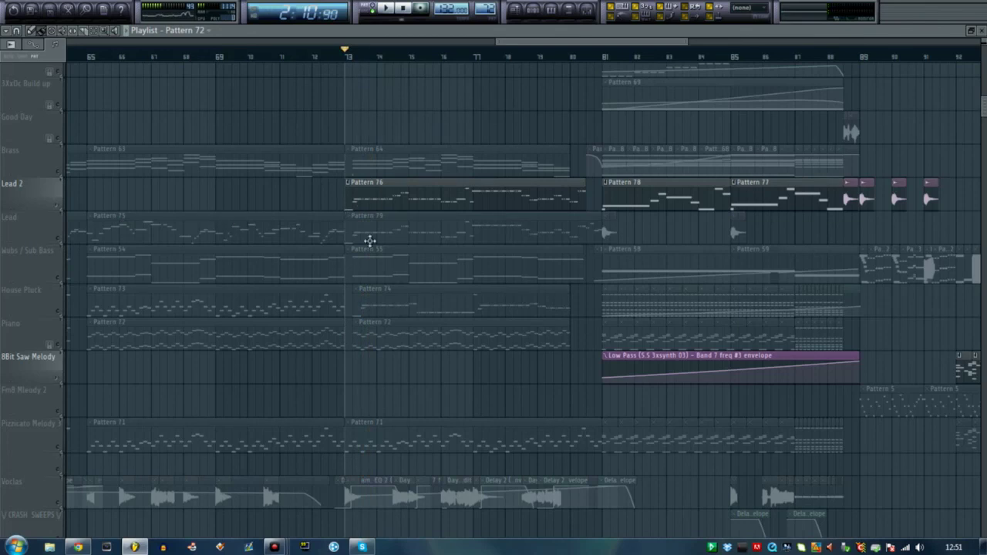
click(61, 240)
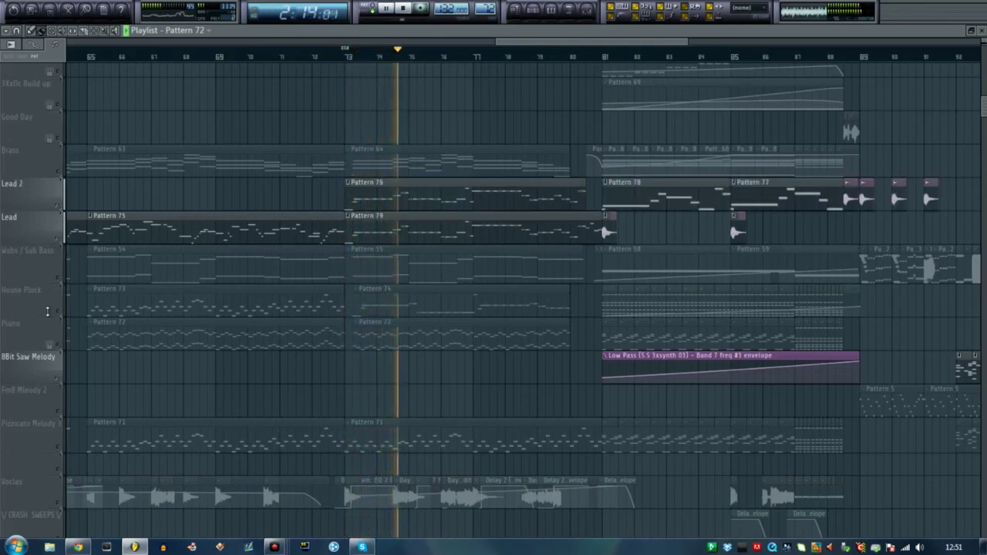
click(60, 314)
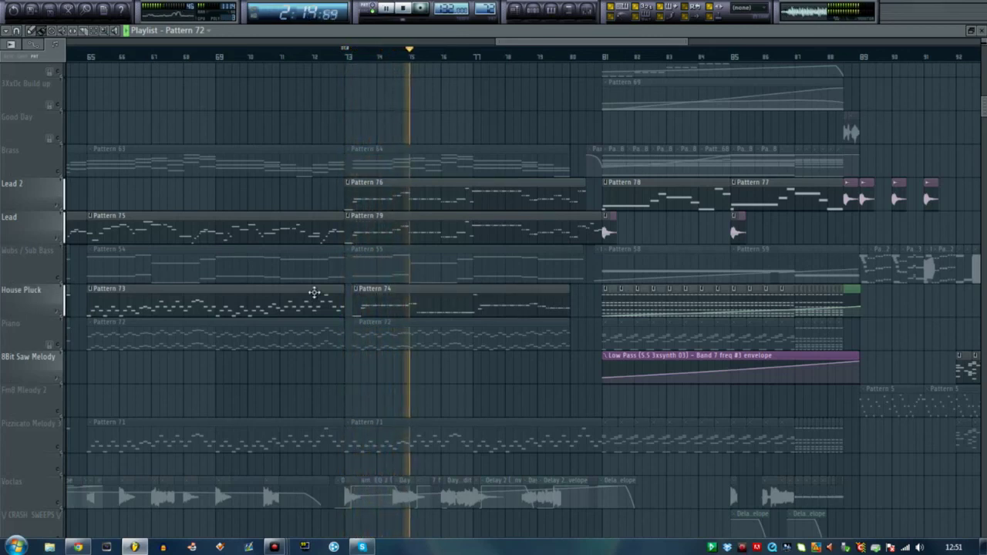
Step: Add the Piano and Pizzicato Melody tracks to the soloed ones, playing from bar 73 after each addition
key(space)
click(49, 345)
key(space)
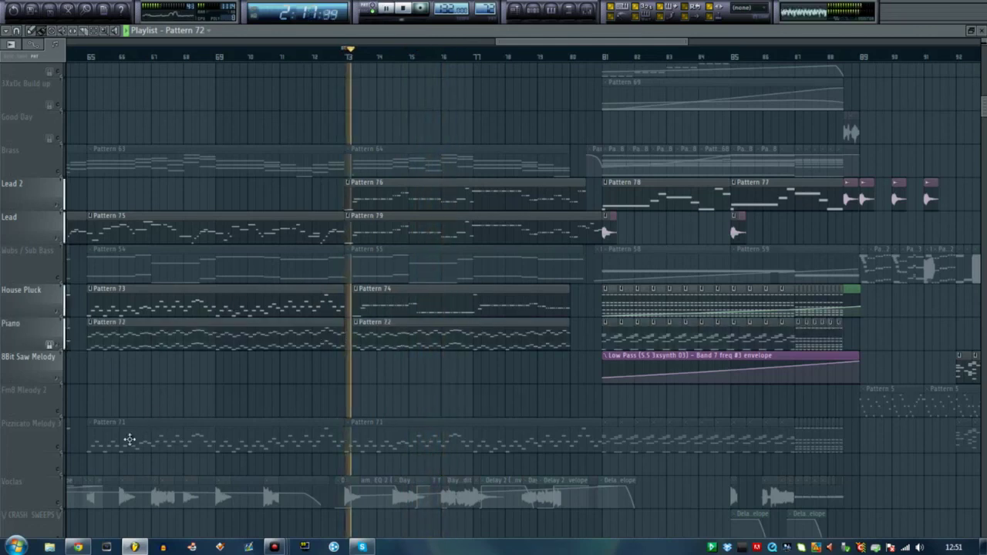
click(65, 452)
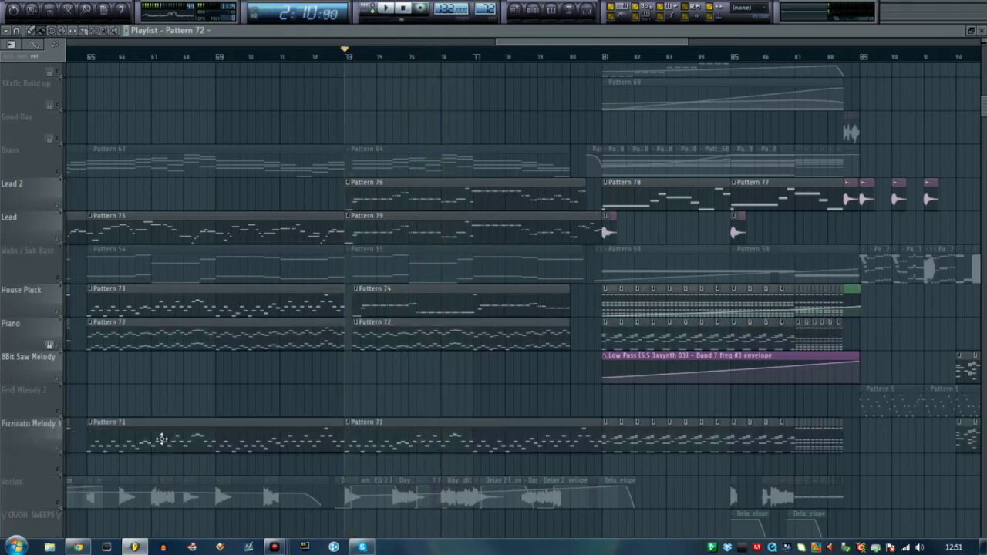
key(space)
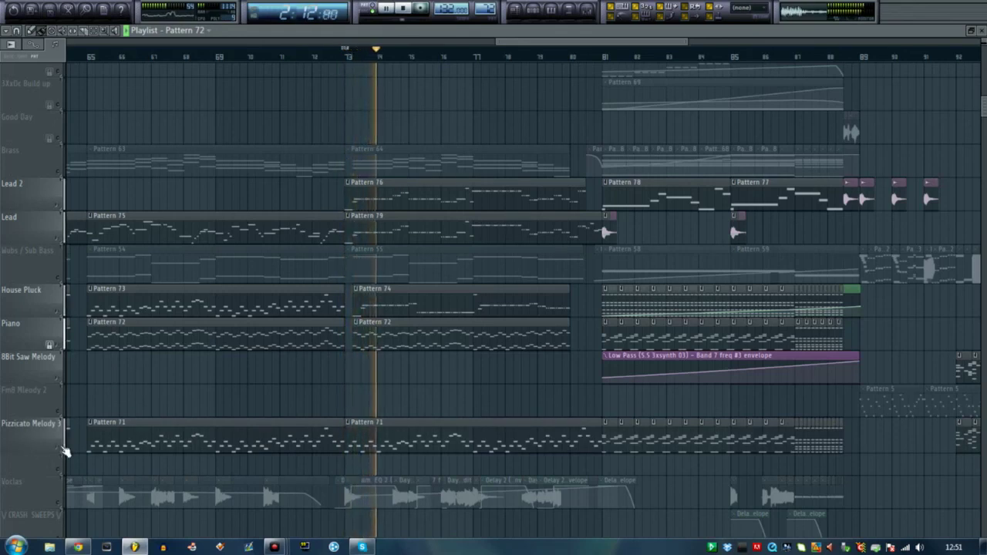
key(space)
Step: Play from bar 73 with the Brass track added, and solo Brass to hear its Pattern 64 clip alone
click(61, 174)
key(space)
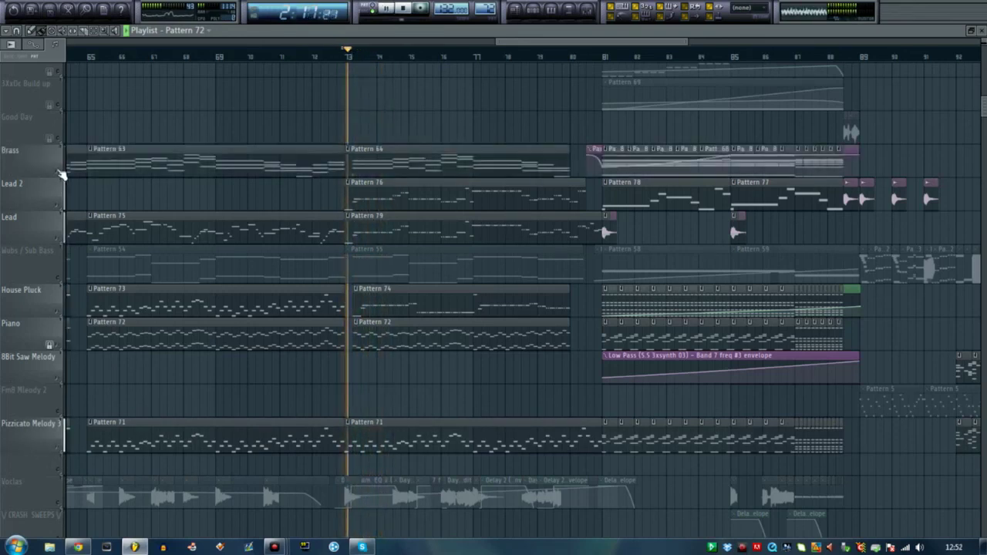
key(space)
click(61, 174)
right_click(61, 175)
key(space)
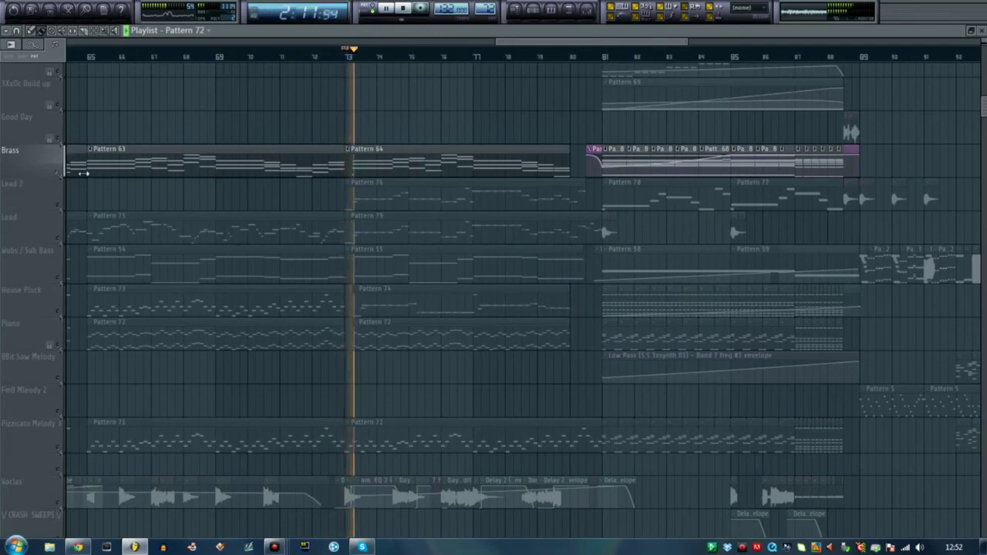
Step: Unmute all tracks and play the full arrangement from bar 73, showing the drum and side chain tracks
right_click(62, 175)
key(space)
scroll(363, 85, up, 4)
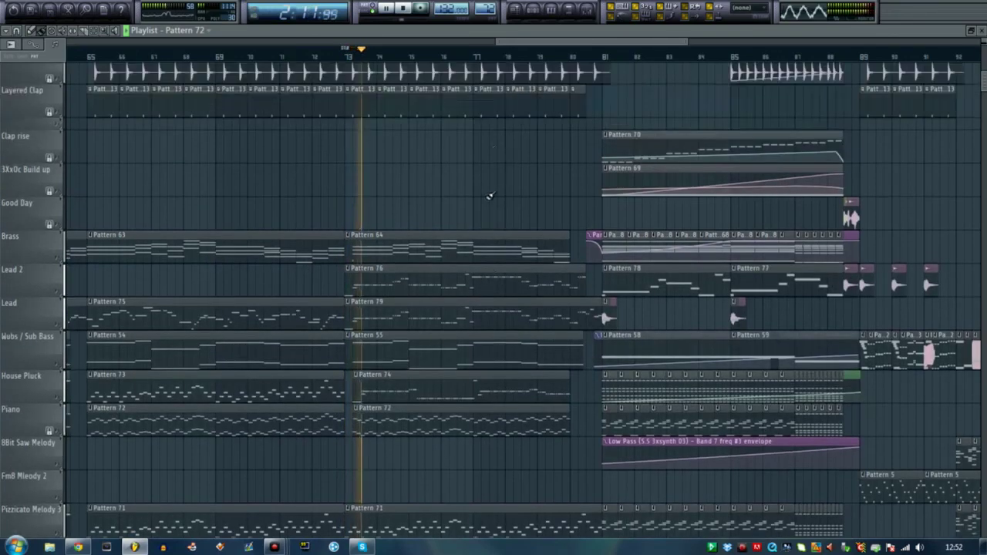
scroll(352, 61, up, 3)
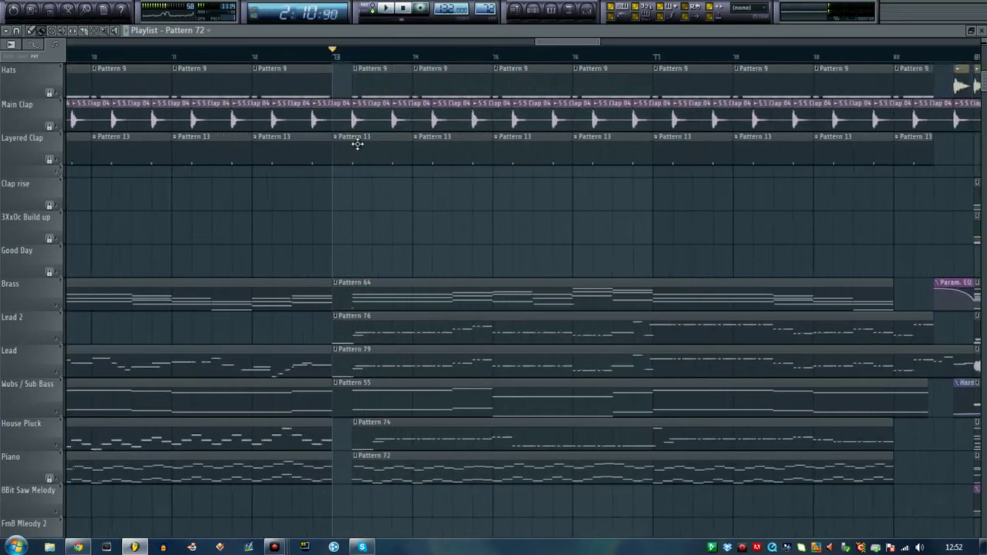
scroll(346, 177, up, 4)
scroll(331, 146, up, 3)
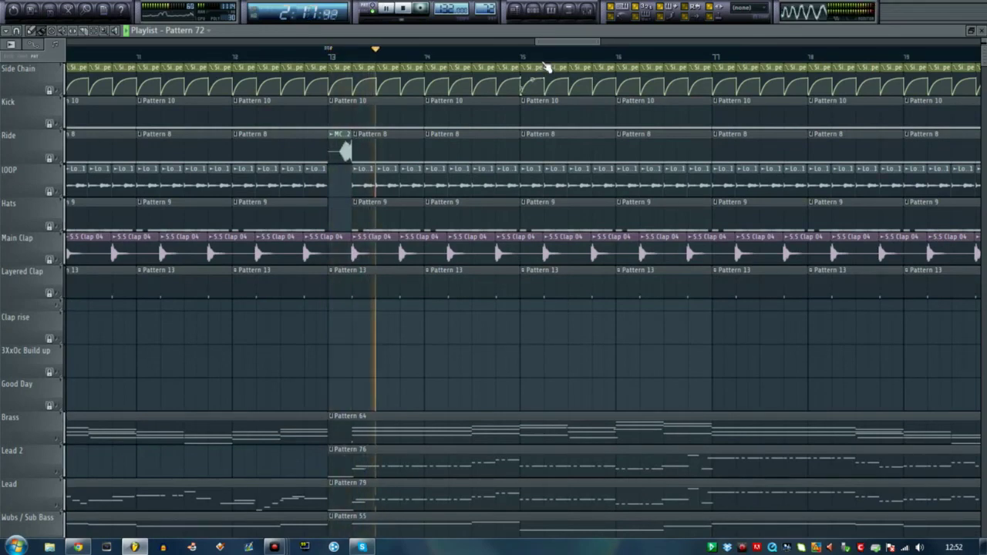
Step: Move the playback position to bar 80 and view the transition into the break at bar 81
scroll(542, 57, down, 3)
drag(552, 43, 586, 43)
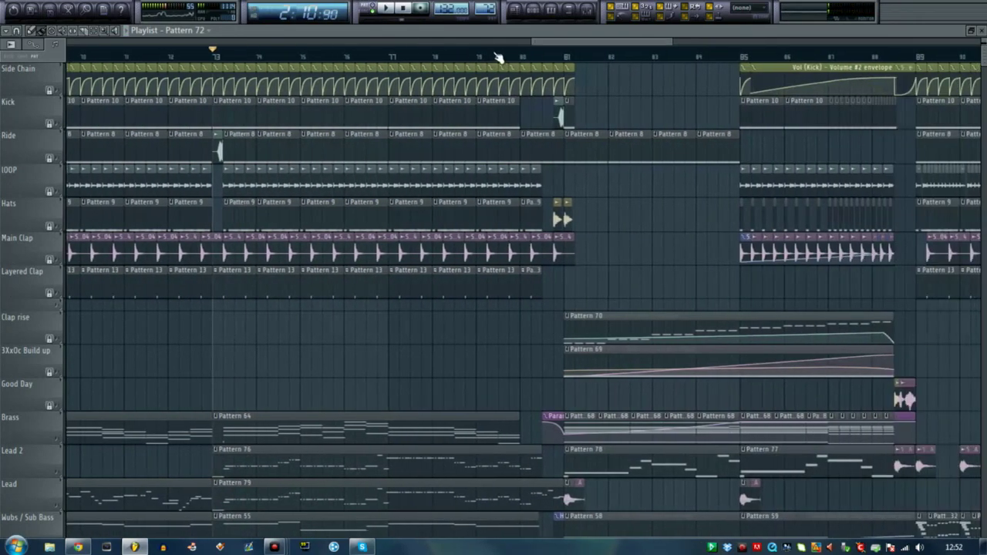
scroll(496, 76, down, 2)
click(460, 57)
scroll(497, 59, up, 3)
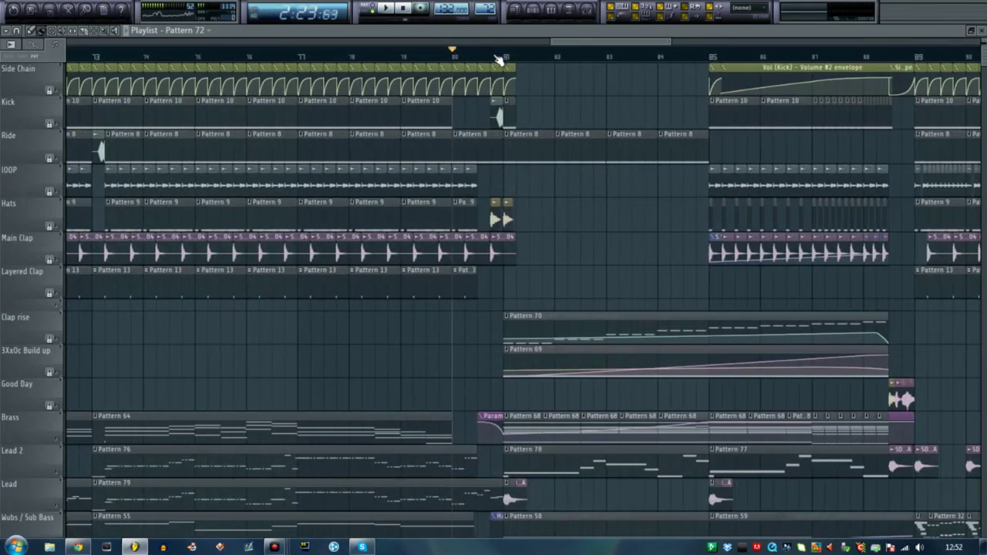
scroll(499, 61, up, 5)
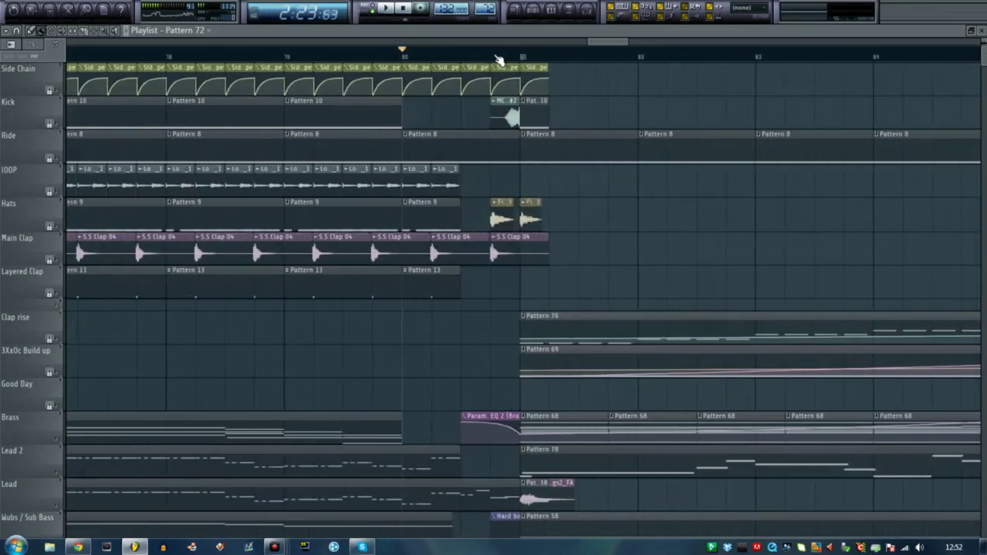
Step: Solo Hats and play the fill just before bar 81, adding the Kick and Main Clap and hearing the full arrangement
right_click(51, 226)
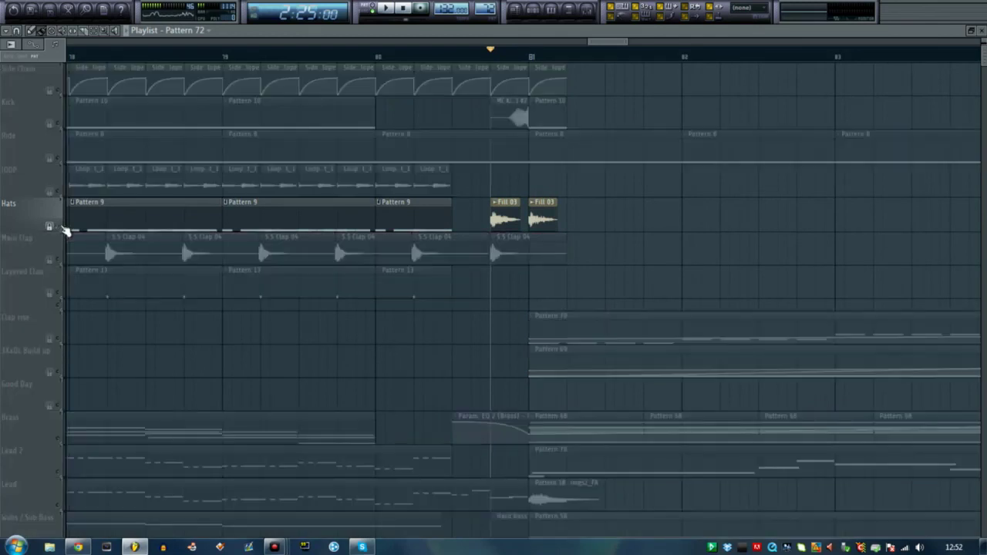
key(space)
click(49, 124)
key(space)
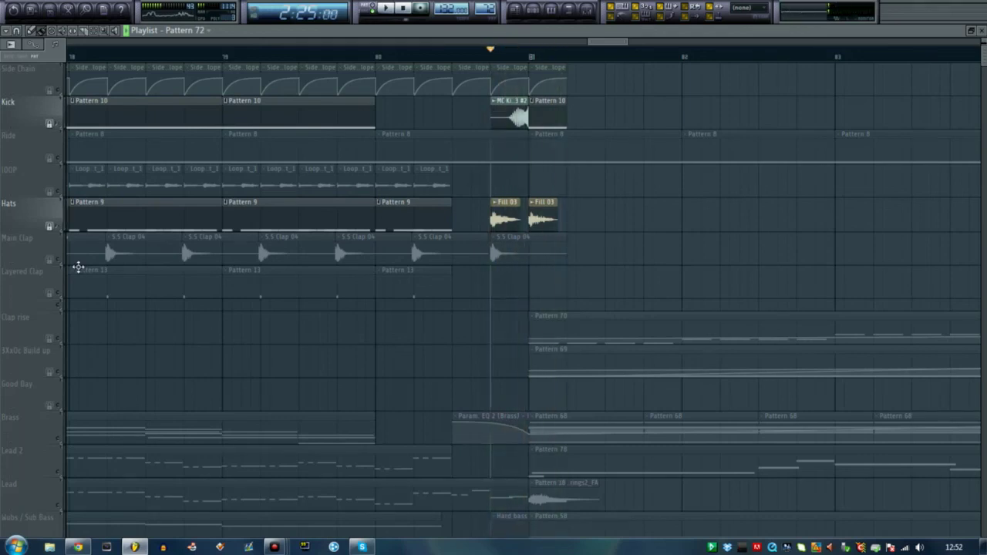
click(55, 261)
scroll(524, 266, down, 5)
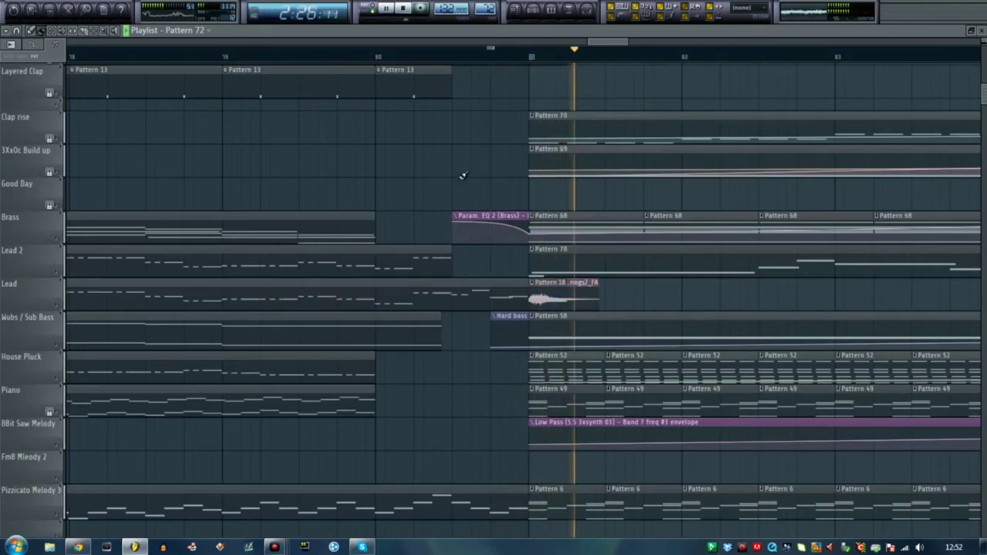
key(space)
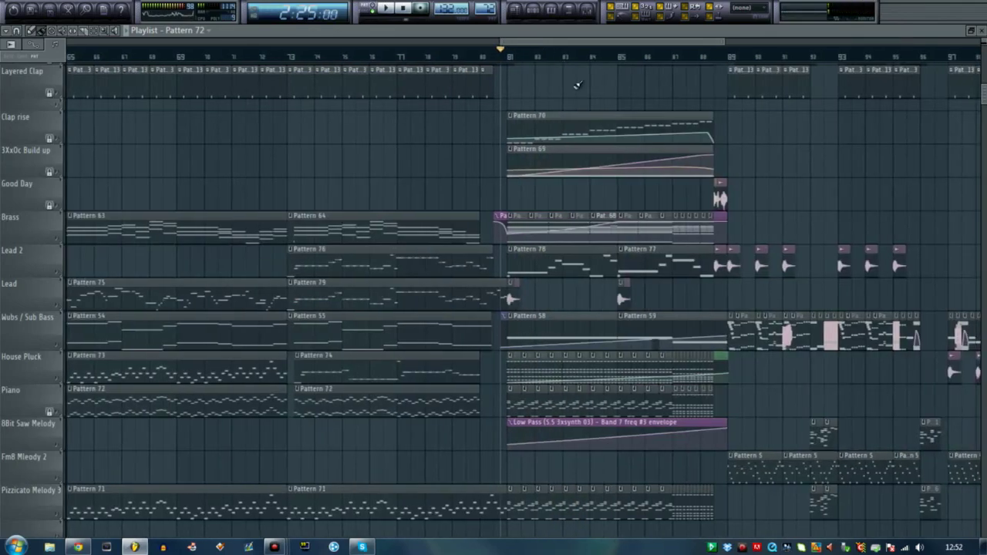
Step: Delete the stray Pattern 72 clip from the Fm8 Melody 2 track
drag(554, 43, 188, 47)
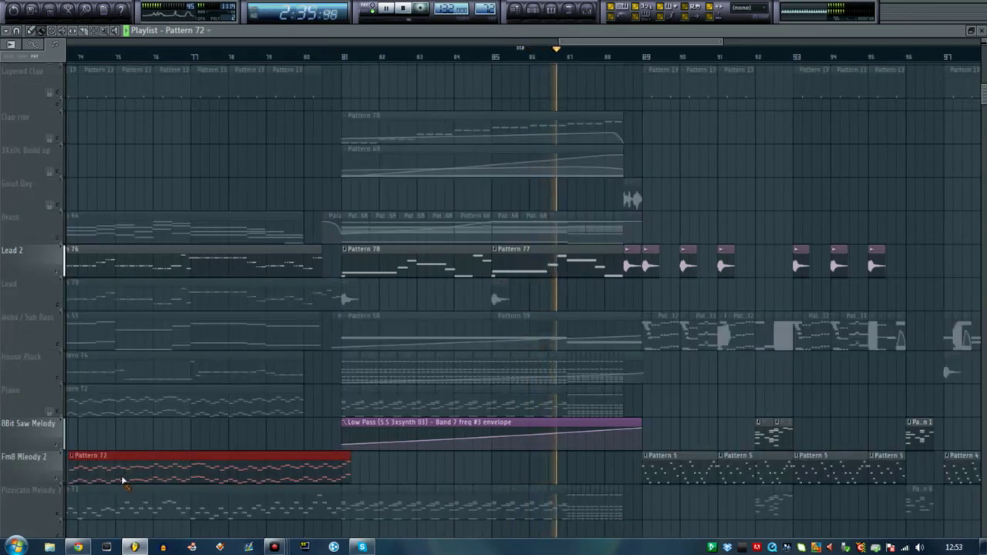
right_click(121, 482)
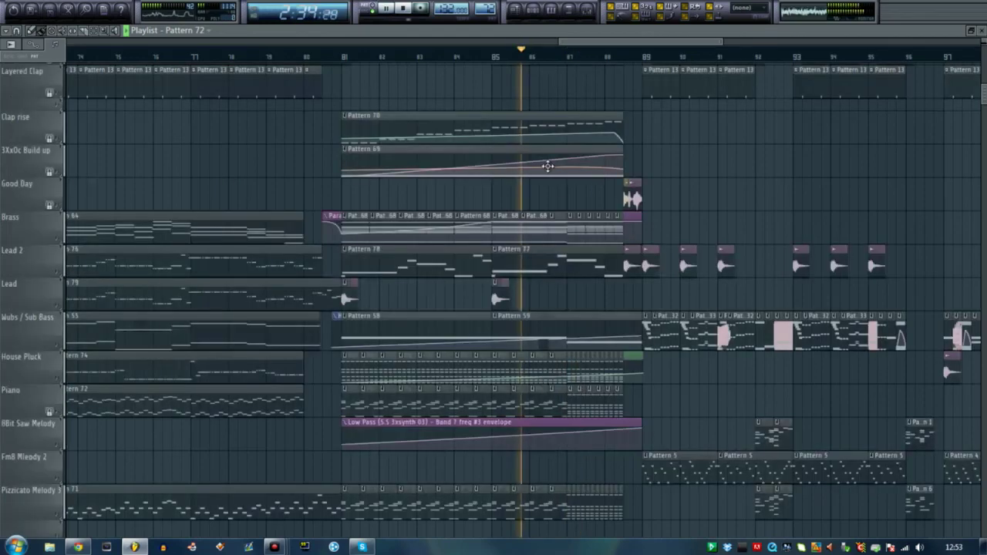
Step: Solo Main Clap and Hats and play the build-up from bar 85, adding the Kick, LOOP and Ride tracks
scroll(502, 165, up, 5)
scroll(551, 110, up, 1)
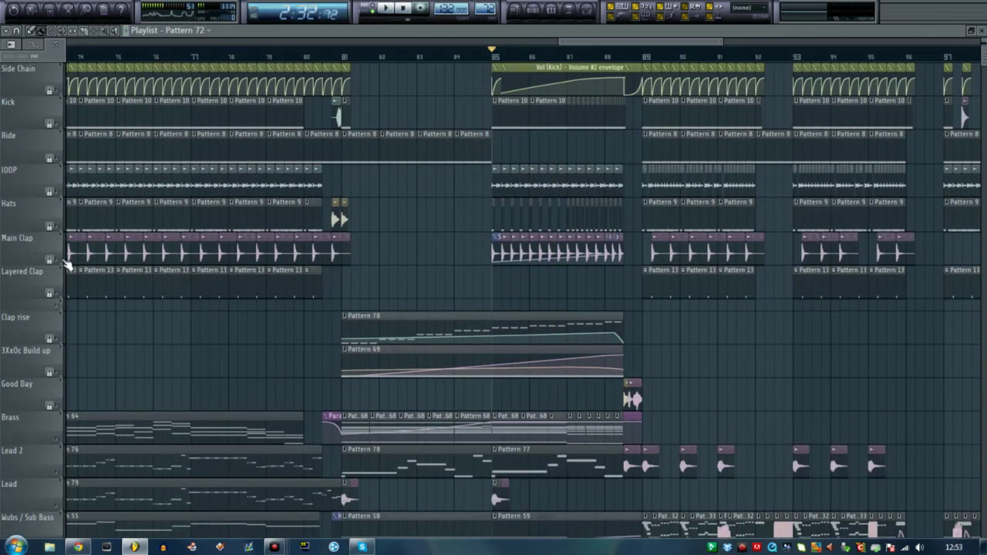
right_click(51, 259)
click(51, 226)
key(space)
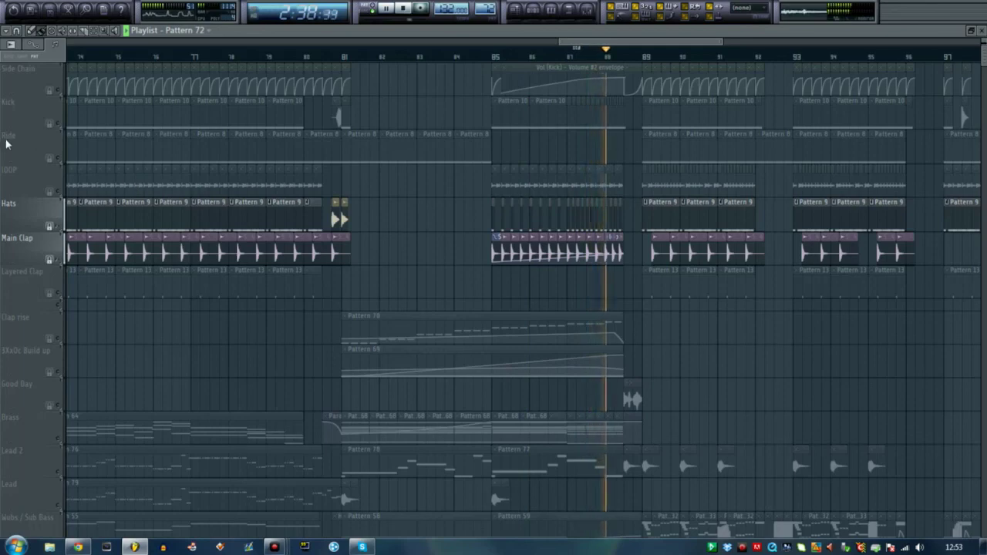
click(50, 125)
click(51, 192)
click(51, 158)
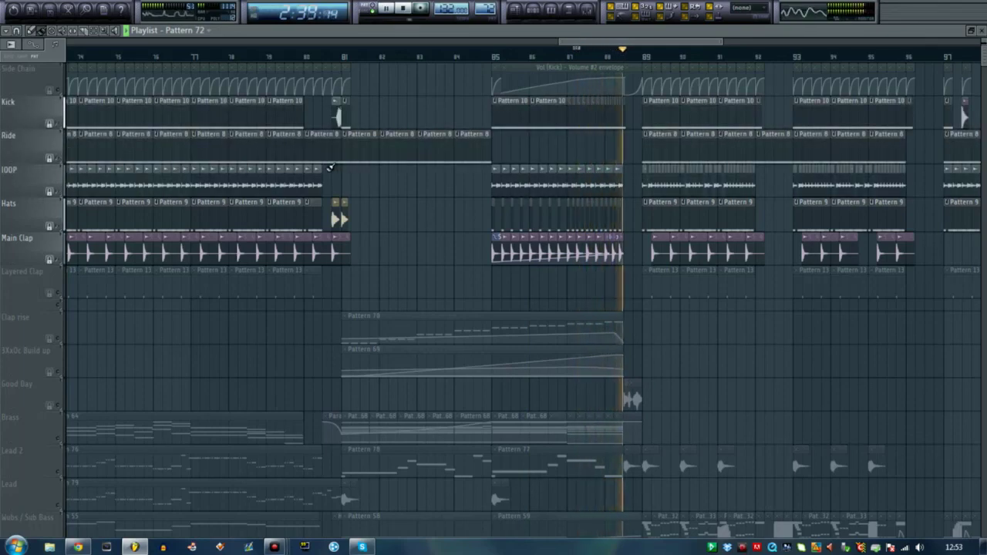
Step: Play the full arrangement through the Good Day vocal into the drop, and set the playback position at bar 89
scroll(624, 59, up, 4)
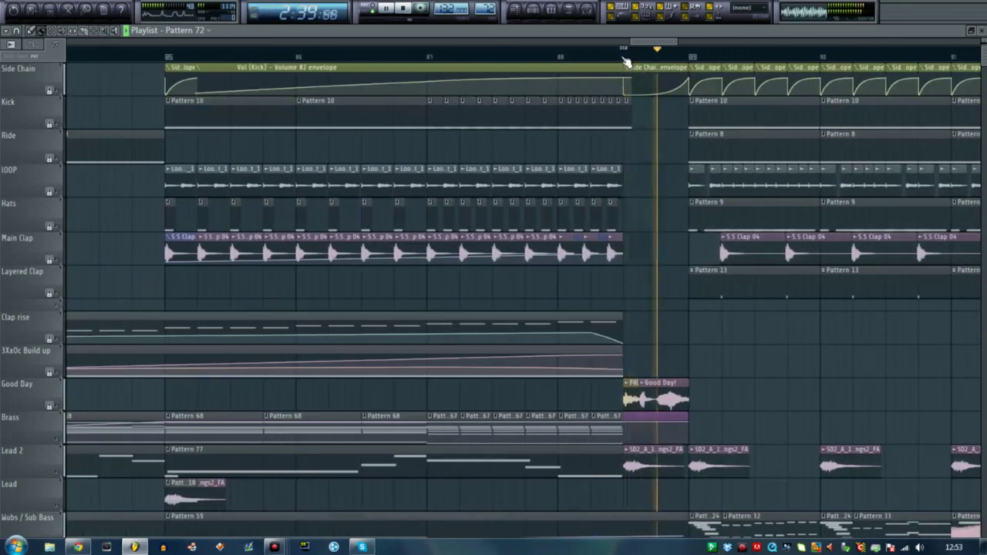
scroll(625, 60, down, 2)
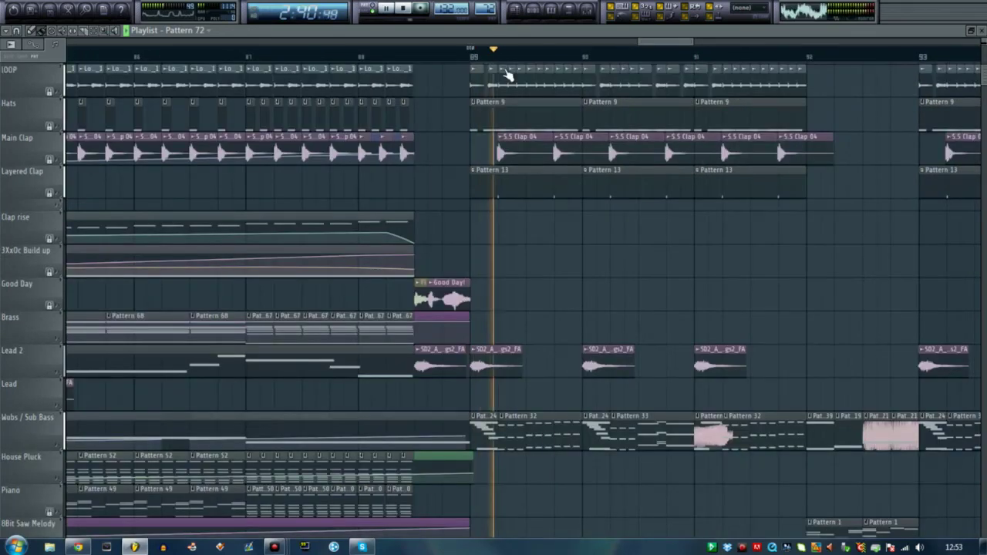
key(space)
click(500, 57)
Step: Select Pattern 32 and show the channels used for the drop's wubs and sub bass
scroll(532, 262, down, 5)
scroll(540, 277, up, 2)
scroll(540, 270, down, 1)
drag(666, 45, 667, 45)
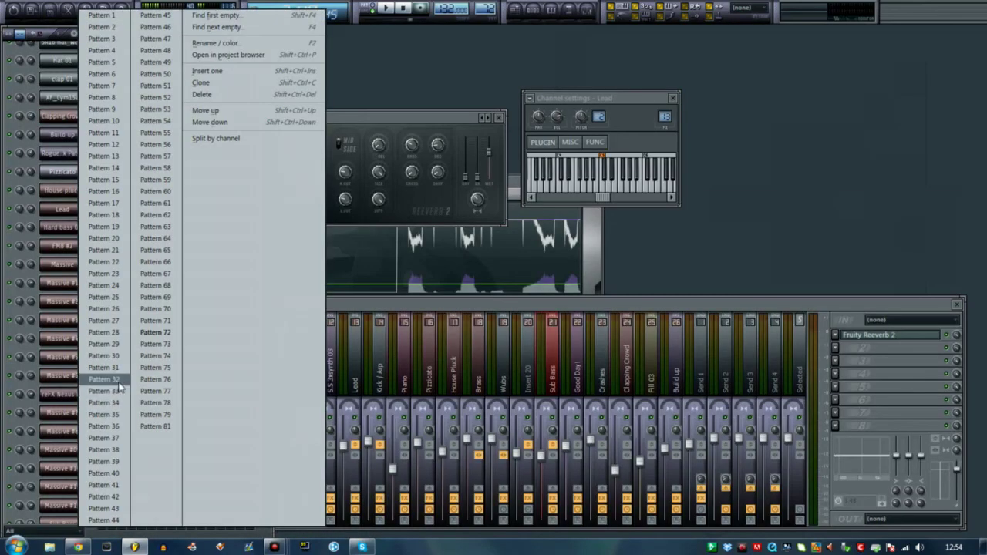
click(120, 383)
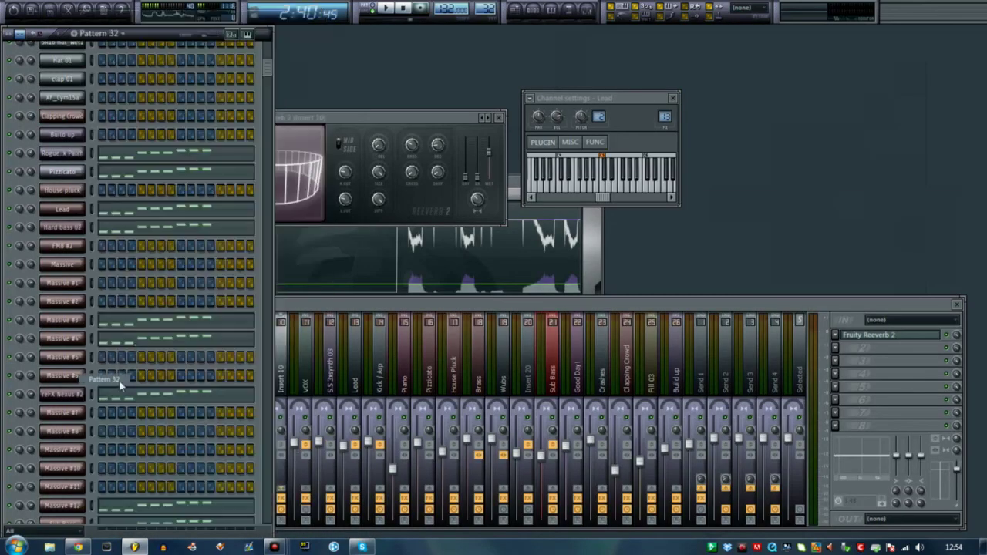
mouse_move(270, 66)
mouse_down()
mouse_move(270, 140)
mouse_move(278, 81)
mouse_up()
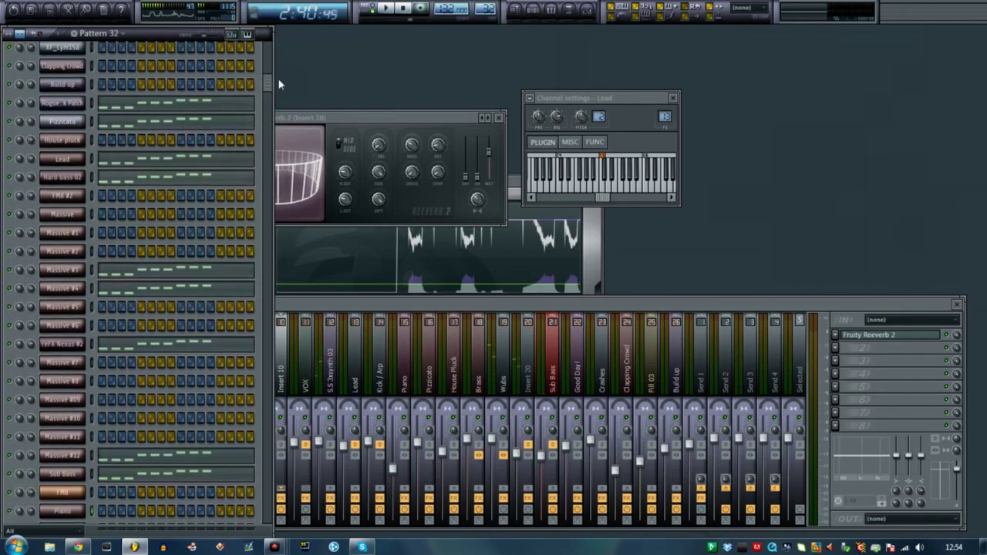
Step: Return to the playlist and play the drop from bar 89, showing the bass and melody tracks
key(F5)
key(space)
scroll(482, 116, down, 5)
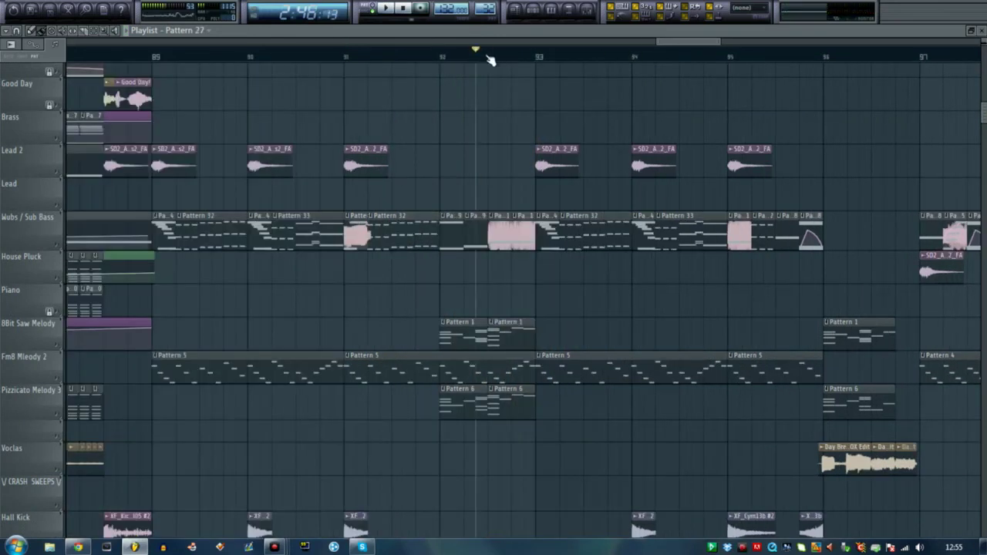
Step: Play the soloed Wubs / Sub Bass track from the middle of bar 92, and move the playback position to bar 95
scroll(499, 60, up, 3)
drag(497, 60, 484, 61)
key(space)
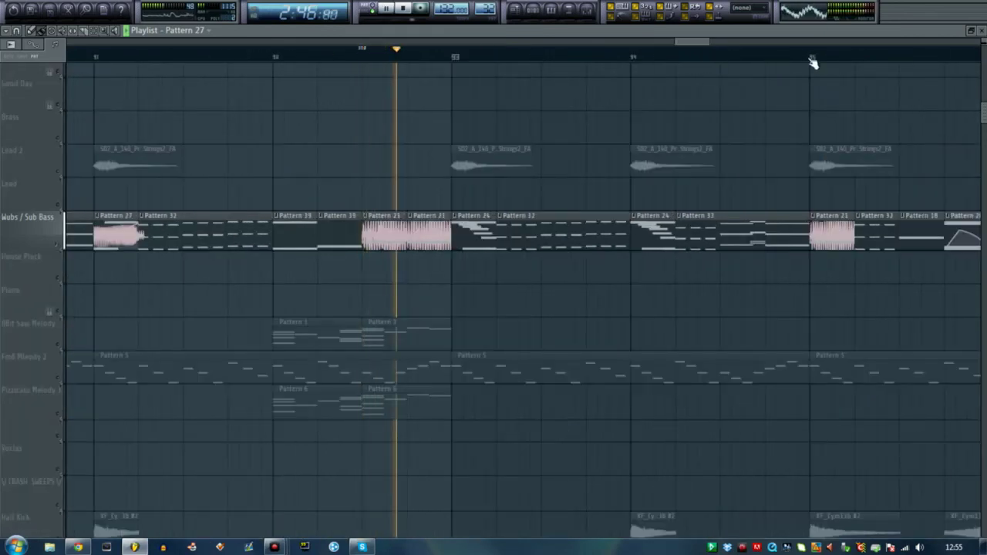
key(space)
click(814, 59)
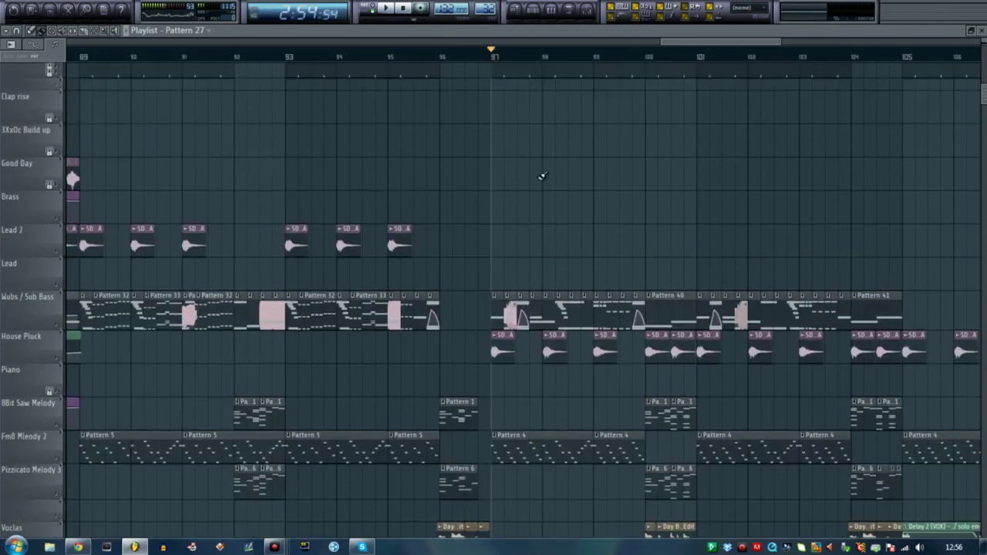
Step: Look over the drum, wub, pluck and melody tracks in the second half of the drop from bar 97
scroll(531, 165, up, 3)
scroll(559, 256, up, 3)
scroll(559, 256, down, 3)
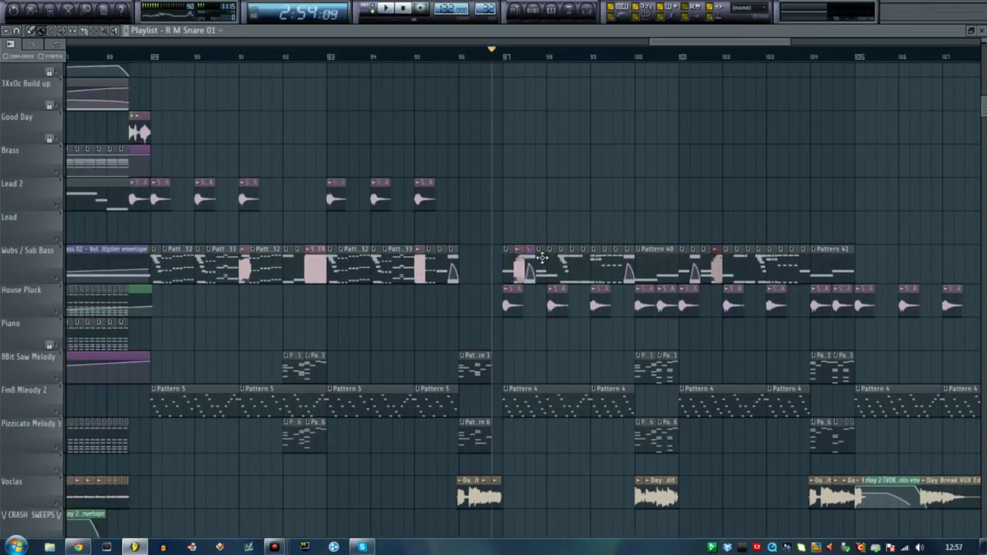
drag(697, 44, 752, 43)
scroll(617, 112, up, 5)
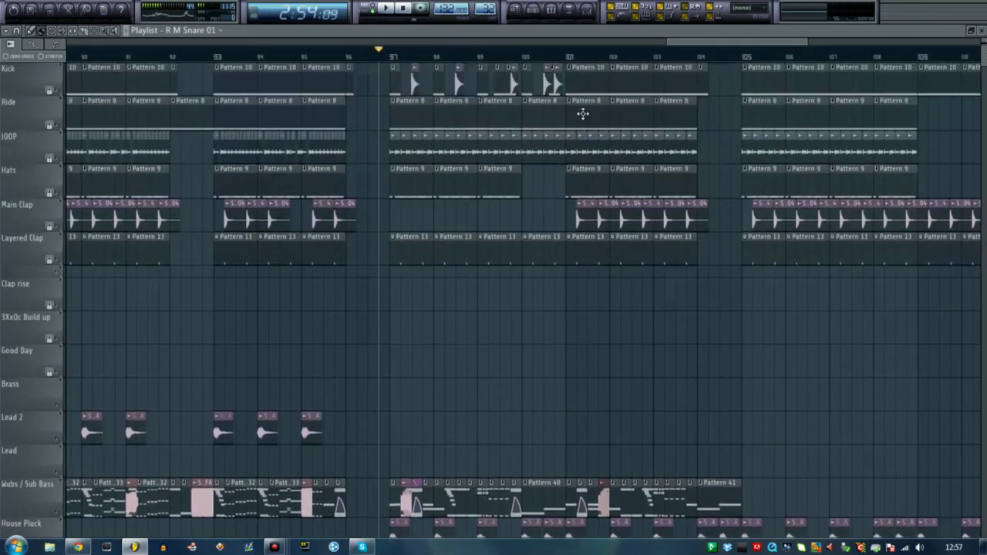
scroll(617, 204, down, 6)
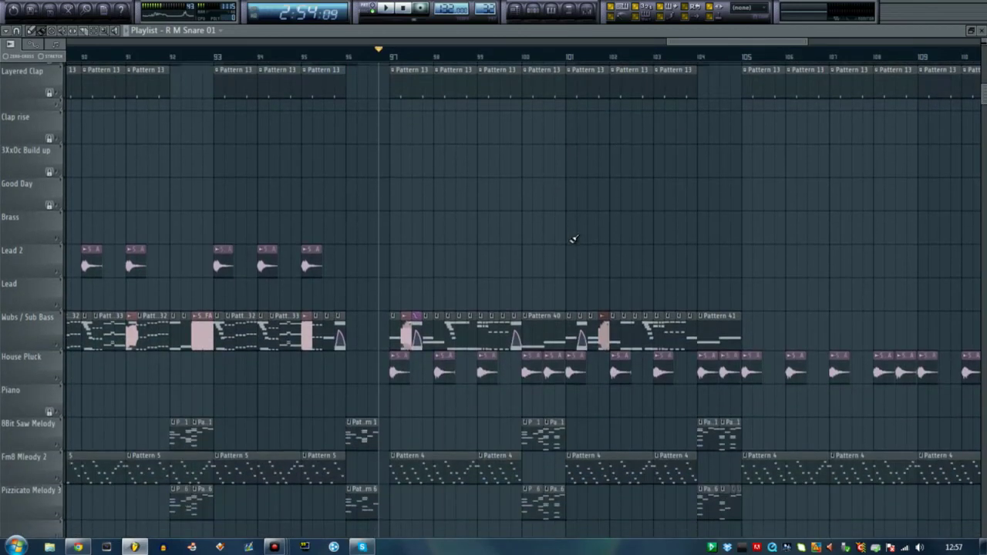
Step: Move the playback position to bar 105 and look over the outro's drum, melody, vocal and crash tracks
scroll(573, 236, up, 3)
click(572, 56)
scroll(617, 160, up, 3)
drag(693, 44, 725, 46)
drag(730, 44, 752, 48)
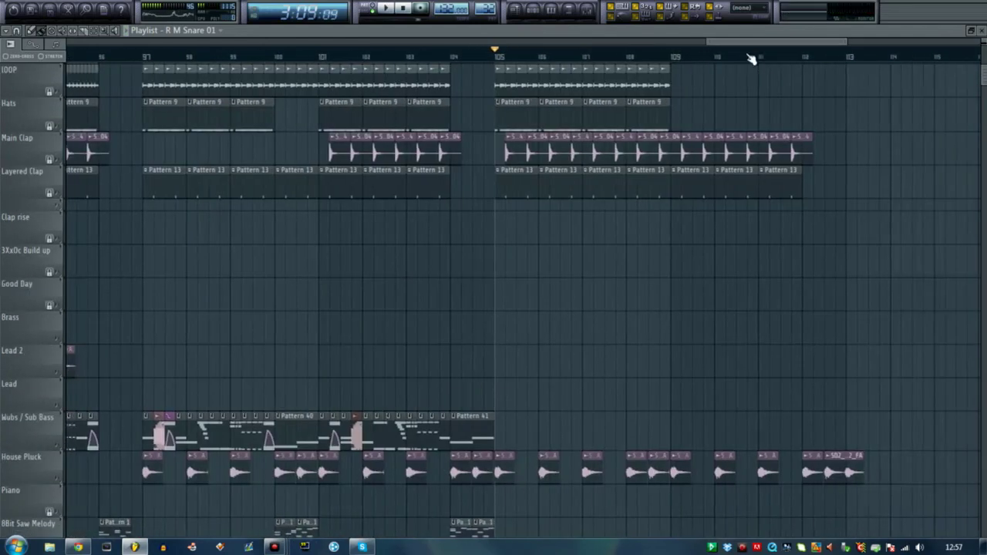
scroll(656, 98, up, 3)
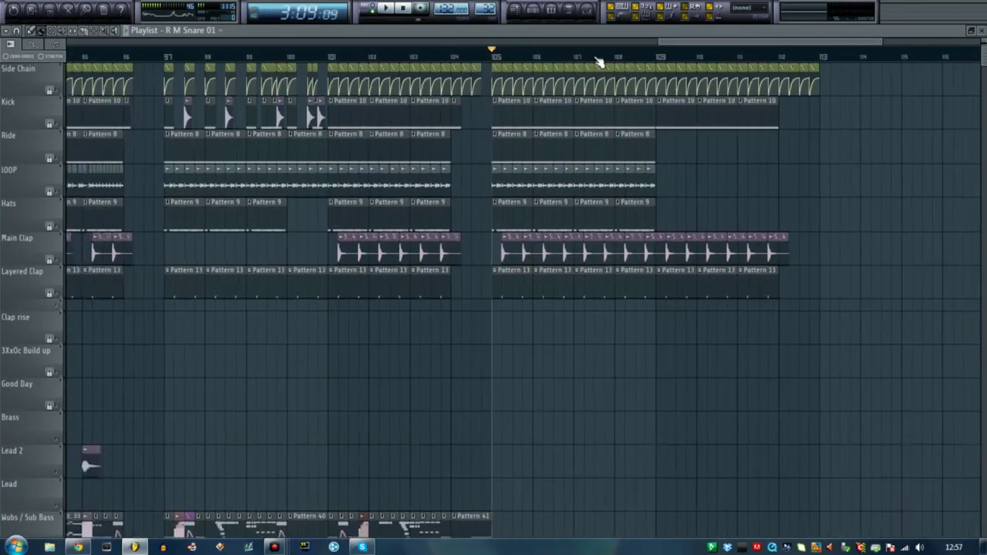
scroll(599, 58, down, 3)
scroll(608, 165, down, 12)
scroll(656, 231, down, 1)
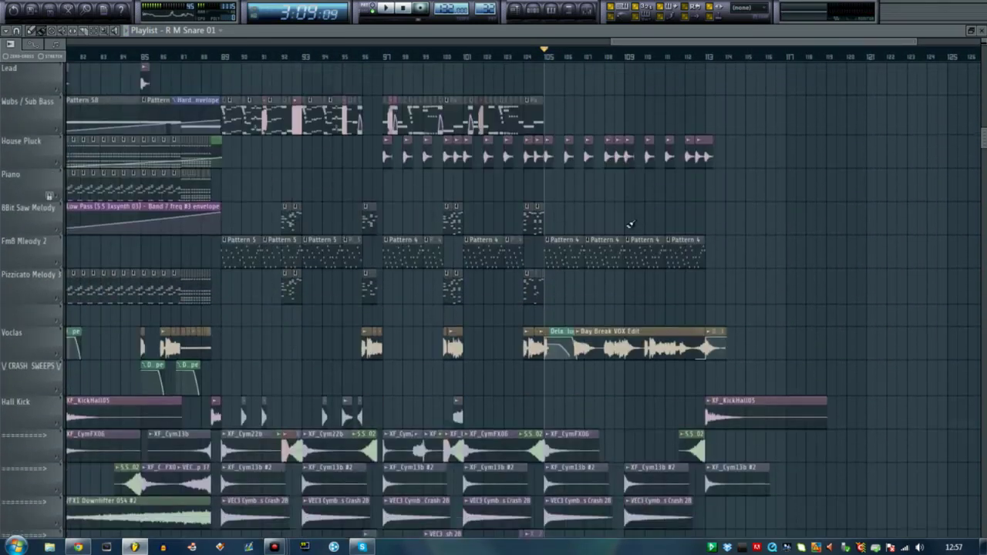
Step: Play the outro from bar 105 and again from bar 109, showing the drum tracks
key(space)
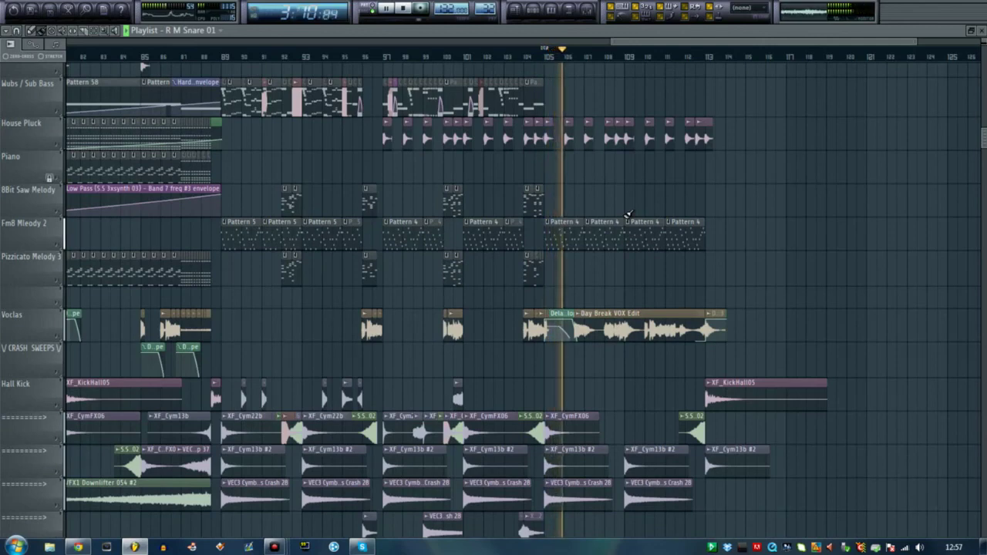
key(space)
scroll(629, 62, up, 13)
key(space)
drag(646, 43, 661, 46)
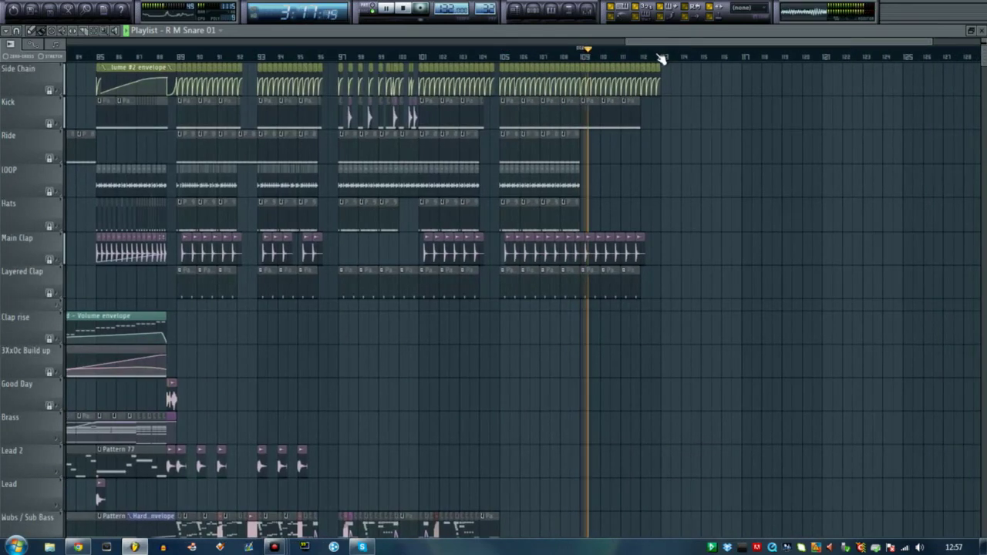
Step: Review the whole song's arrangement from the Side Chain track down to the crash and sweep tracks
scroll(811, 59, down, 3)
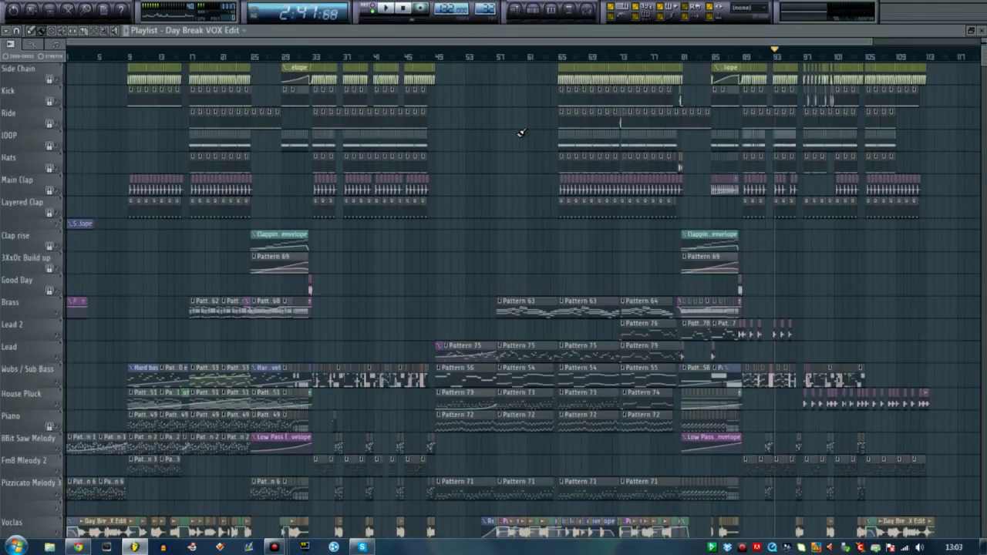
scroll(470, 193, down, 9)
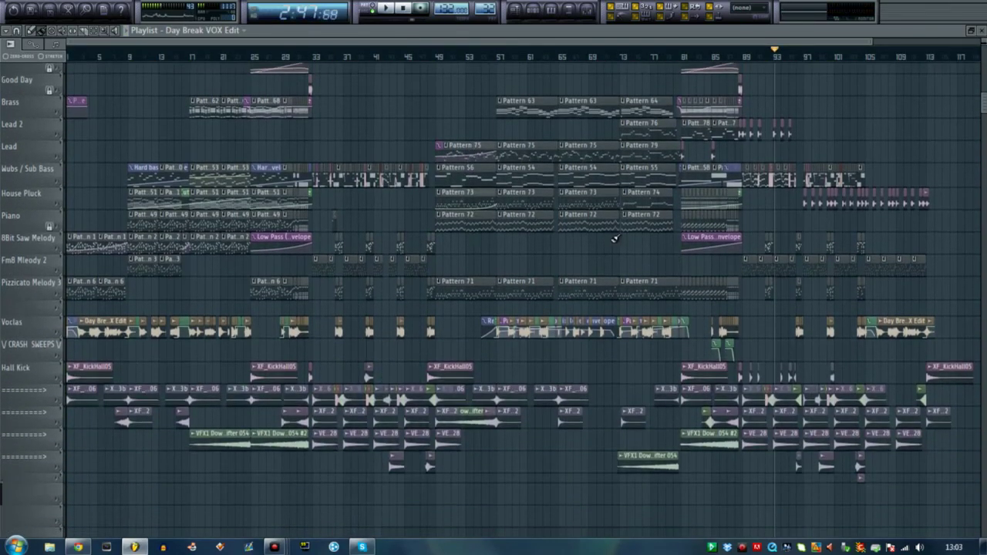
scroll(615, 239, up, 9)
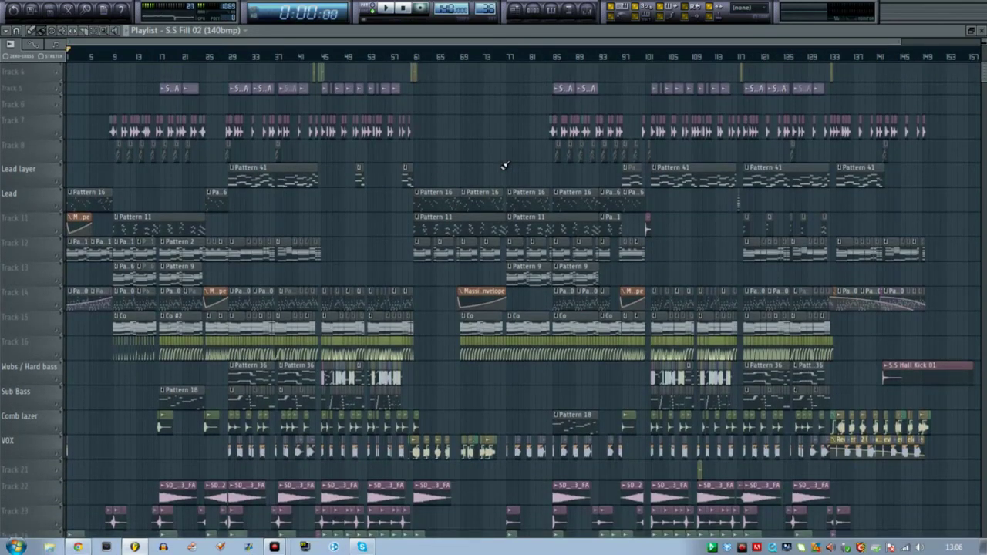
Step: Look over the tracks of the second song project's arrangement
scroll(507, 165, down, 3)
scroll(504, 165, up, 6)
scroll(504, 165, up, 1)
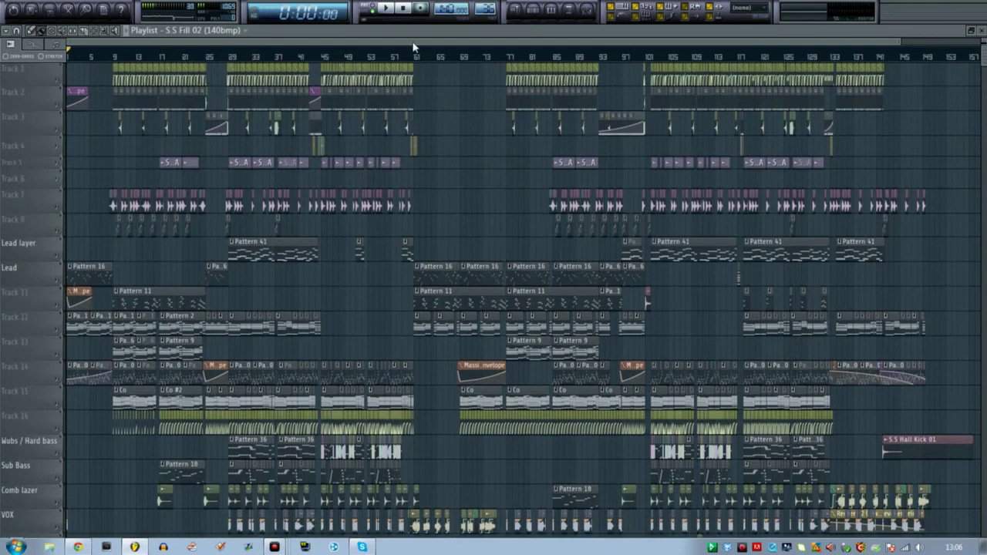
Step: Play the second song from bar 9, and move the playback position to the build-up around bar 27
scroll(113, 57, down, 1)
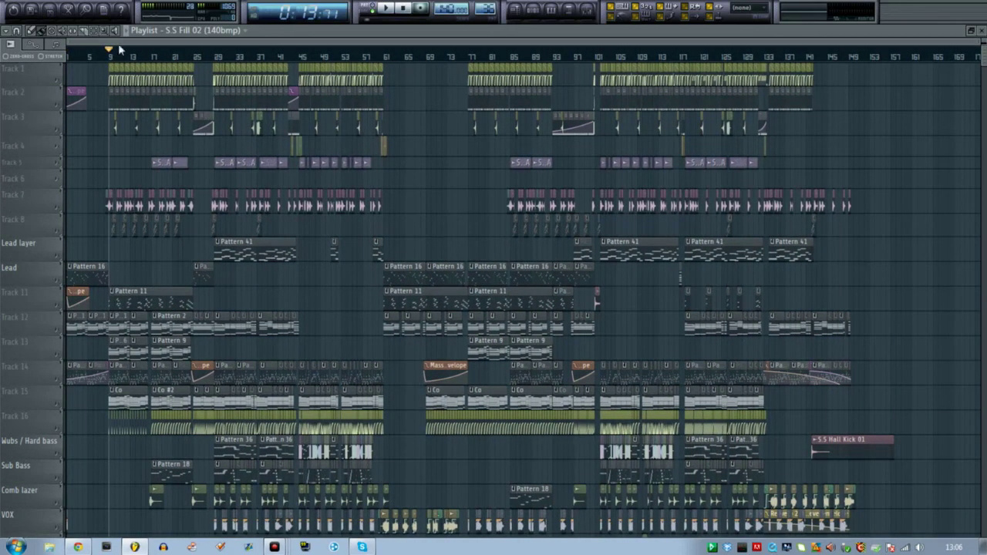
key(space)
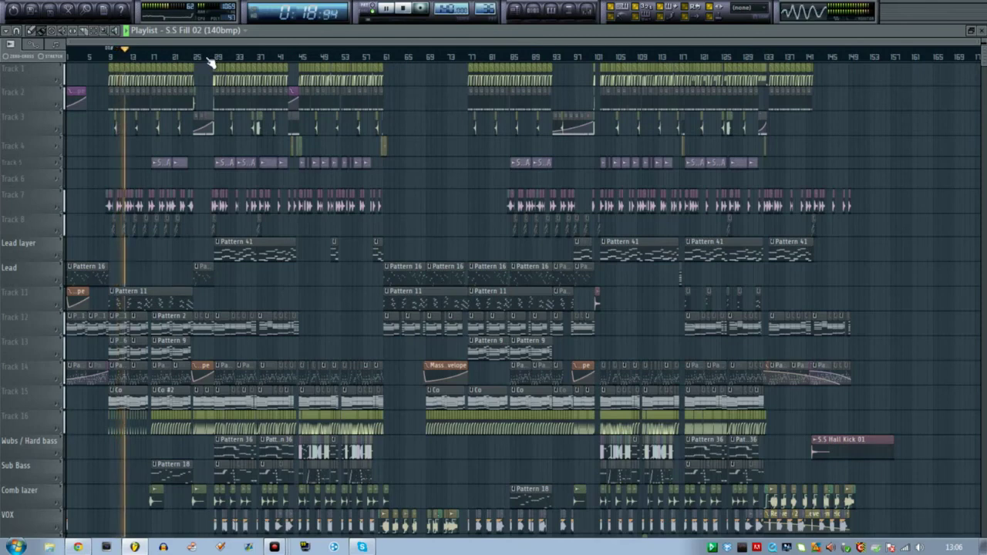
key(space)
scroll(209, 60, up, 3)
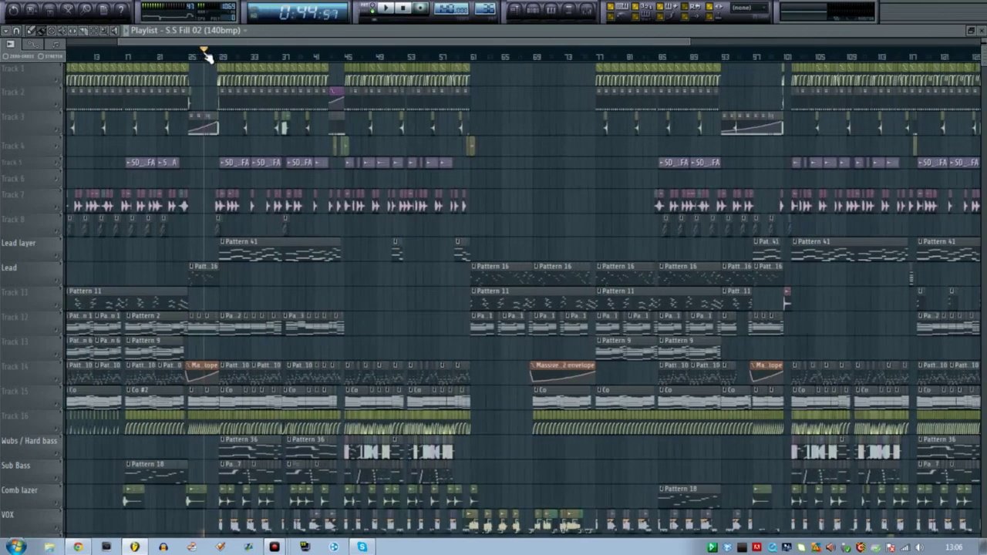
Step: Play the build-up from around bar 27 into the section that starts at bar 29
key(space)
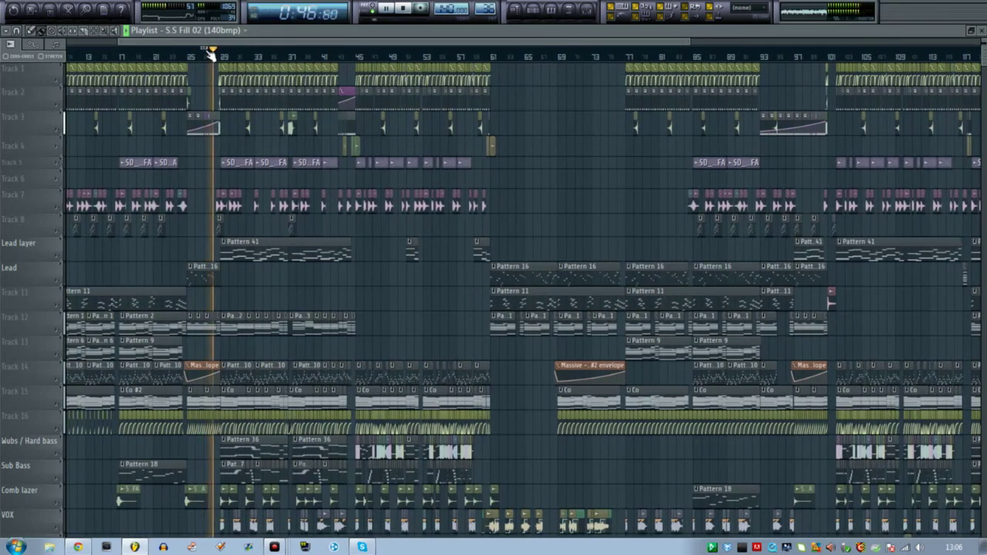
drag(212, 42, 224, 44)
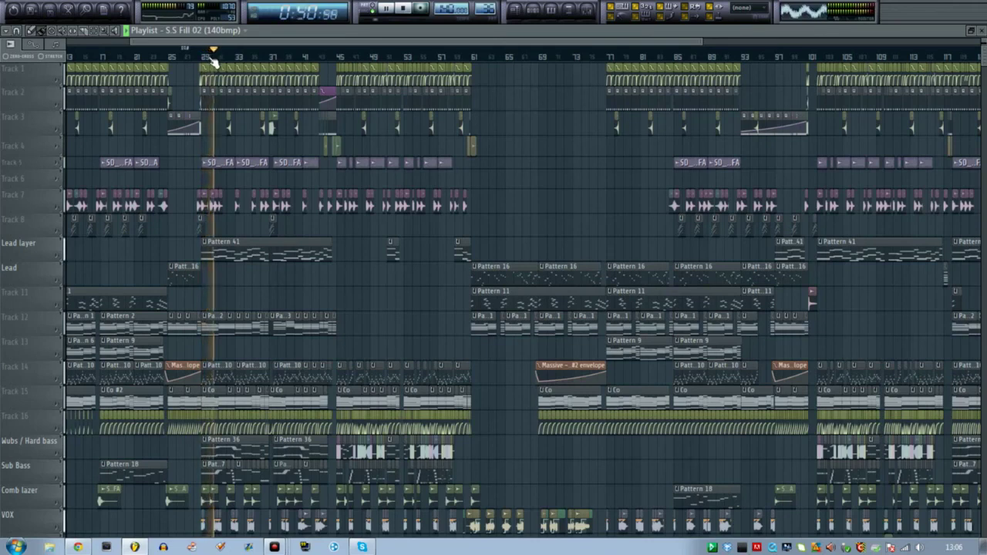
key(space)
Step: Move the playback position to bar 101 and play the section that starts there
scroll(237, 56, down, 3)
drag(567, 54, 600, 53)
key(space)
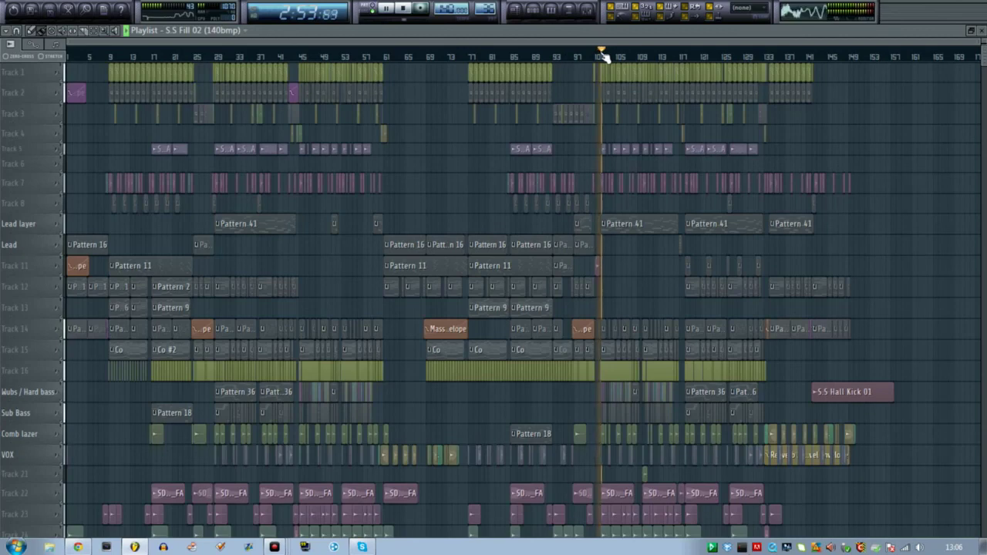
scroll(595, 82, down, 4)
scroll(594, 81, up, 4)
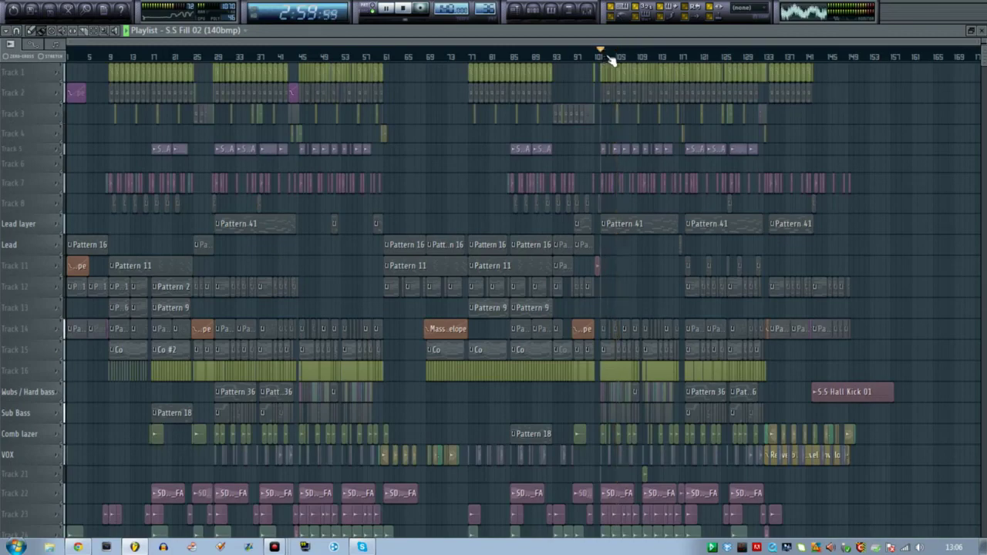
key(space)
Step: Review the second song's full arrangement from Track 1 down to Track 26
scroll(476, 129, down, 4)
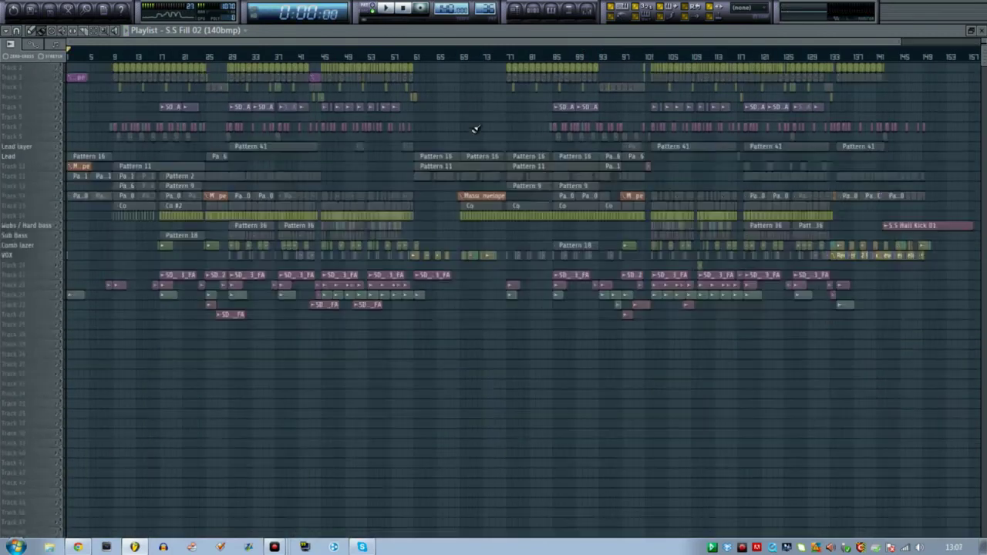
scroll(475, 130, up, 5)
scroll(476, 129, down, 5)
scroll(476, 130, up, 4)
scroll(475, 128, down, 4)
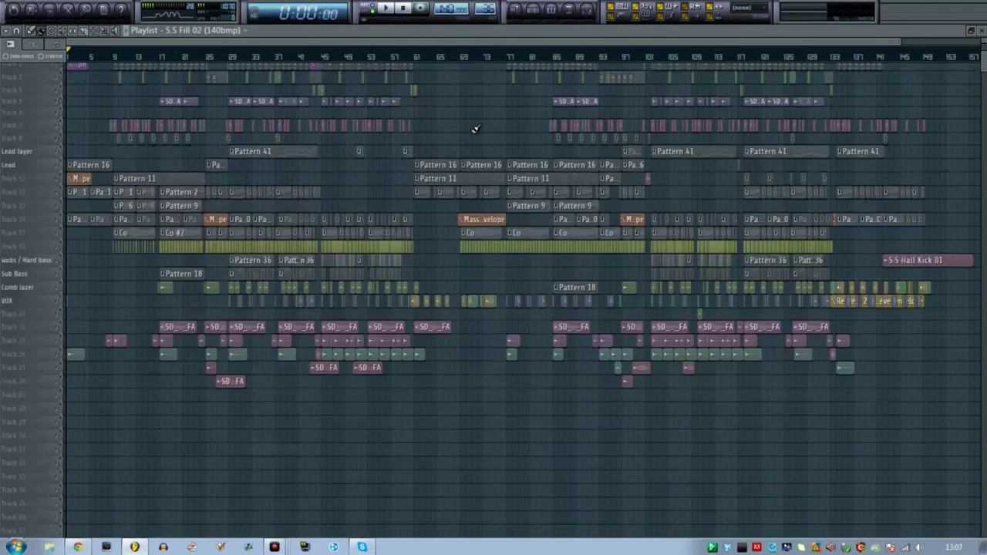
scroll(474, 128, up, 2)
scroll(474, 129, down, 1)
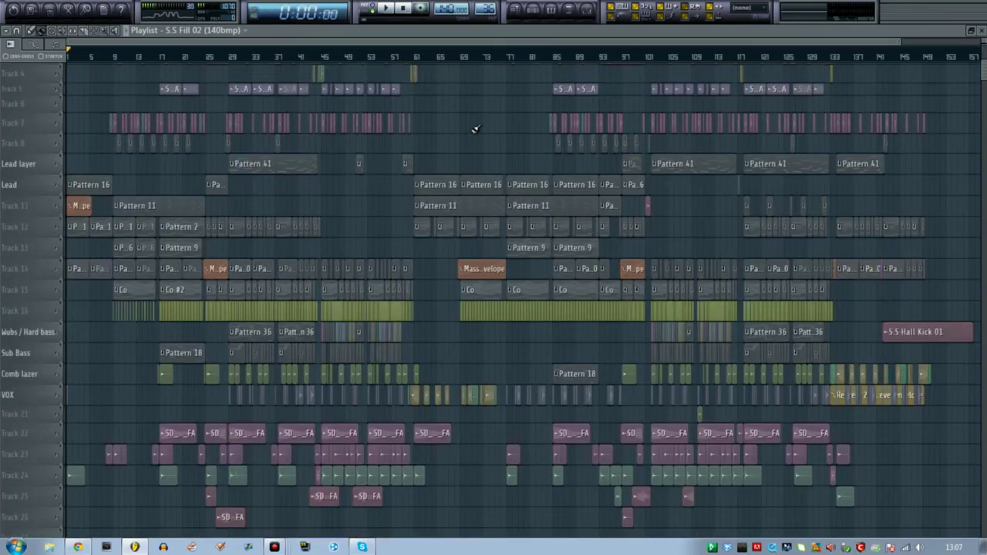
scroll(475, 128, up, 3)
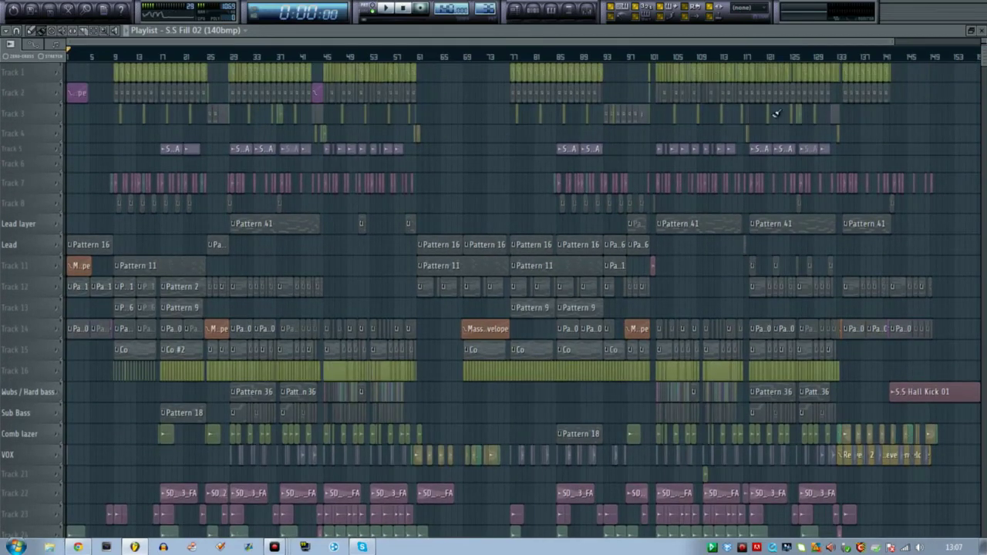
scroll(609, 148, down, 4)
scroll(648, 178, up, 4)
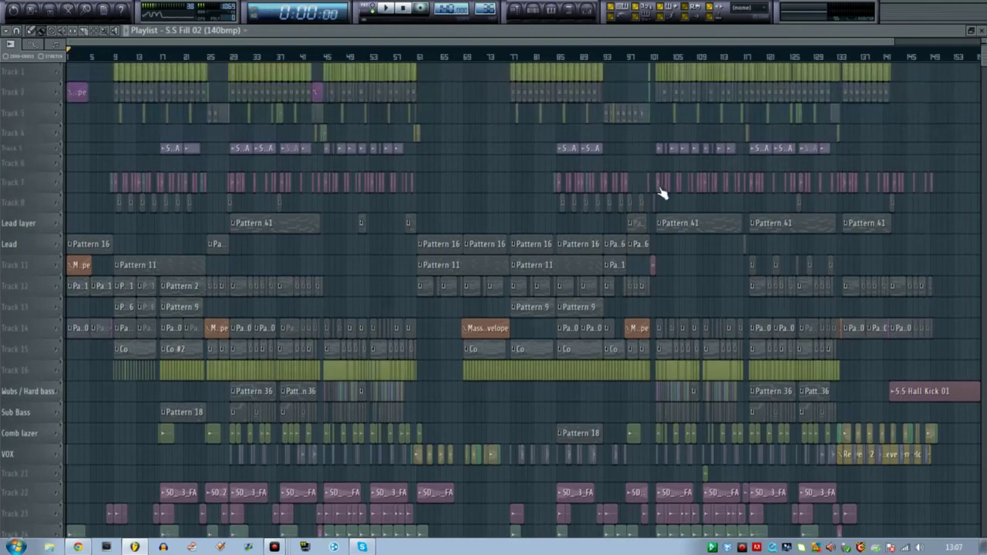